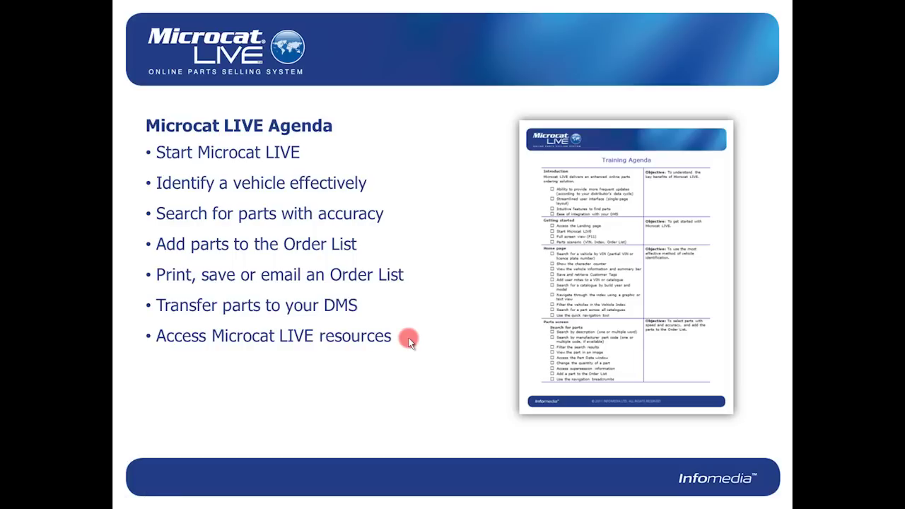
Switch to the Infomedia portal and start the Land Rover - LIVE application
key(alt+Tab)
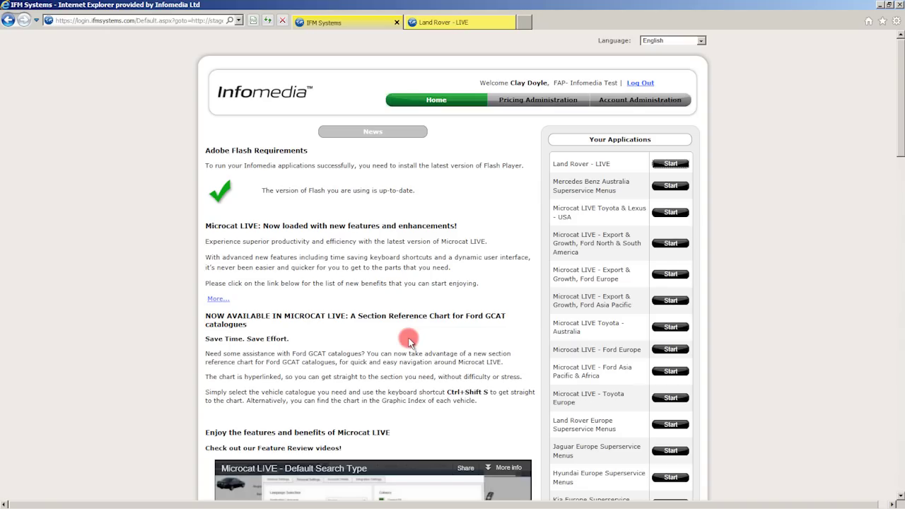
click(660, 166)
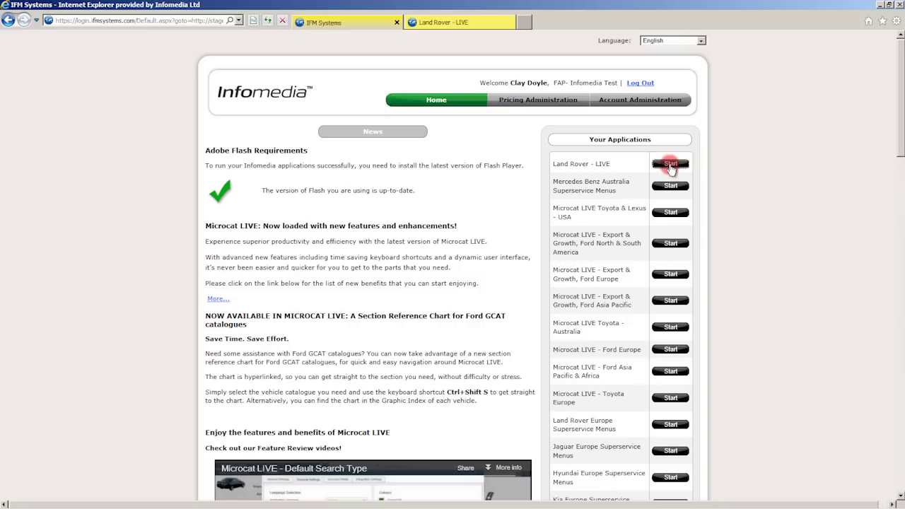
click(488, 22)
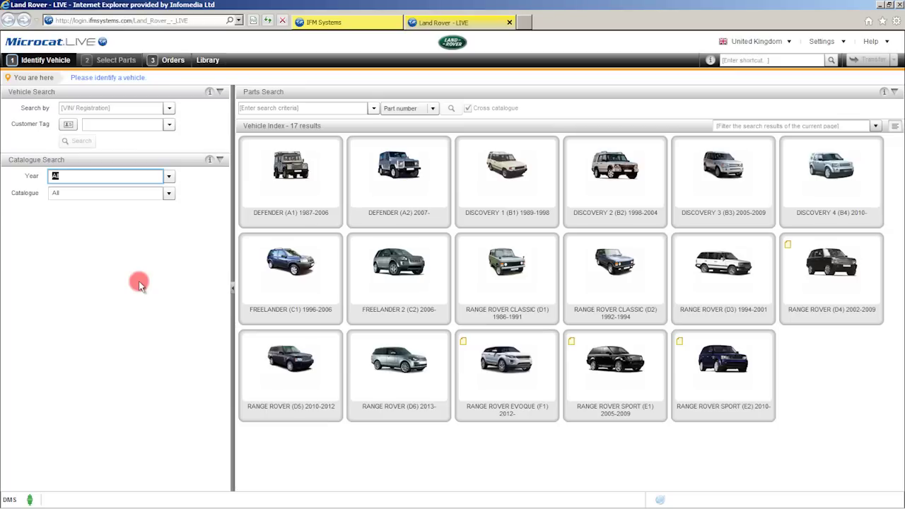
Load the Freelander 2 from the recent VIN searches and open its 501-02/20 Hood and Related Parts illustration under Body and Paint
click(168, 108)
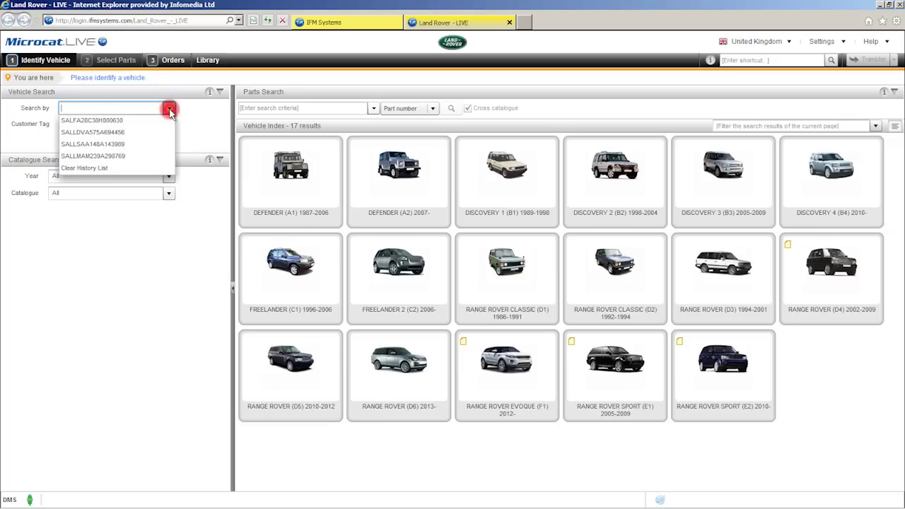
click(163, 120)
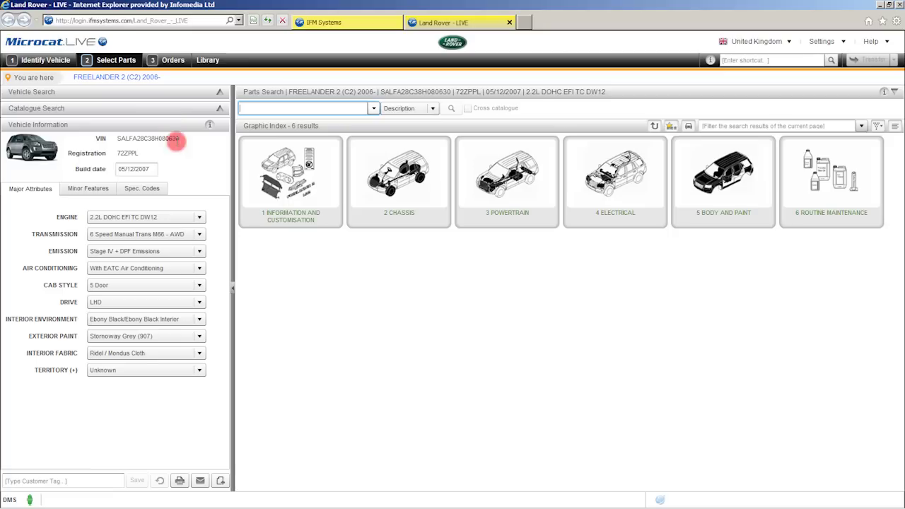
click(727, 180)
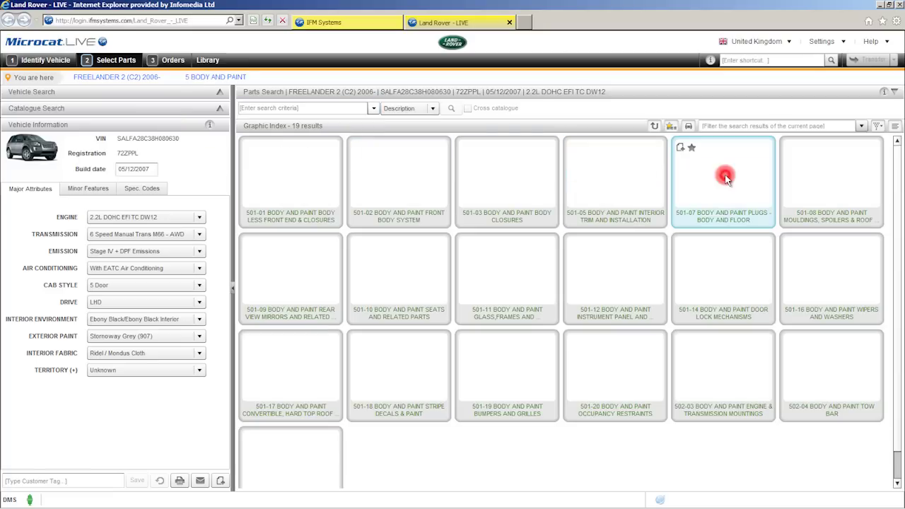
click(391, 187)
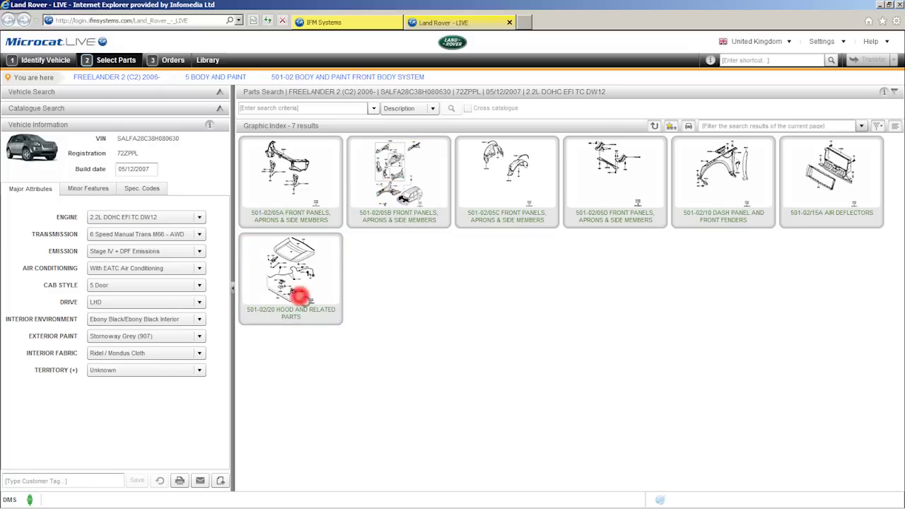
click(300, 296)
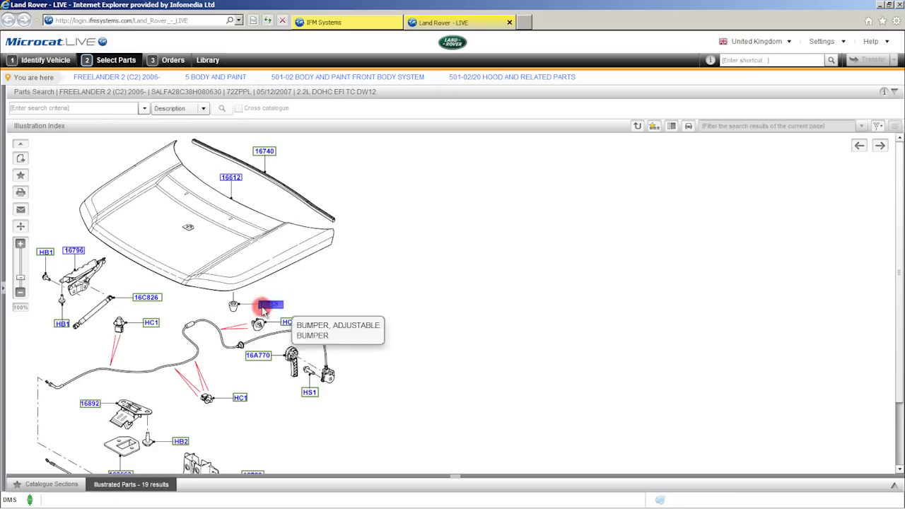
Display the part data for the safety catch, callout 16892, and add a quantity of 1 to the order
click(92, 405)
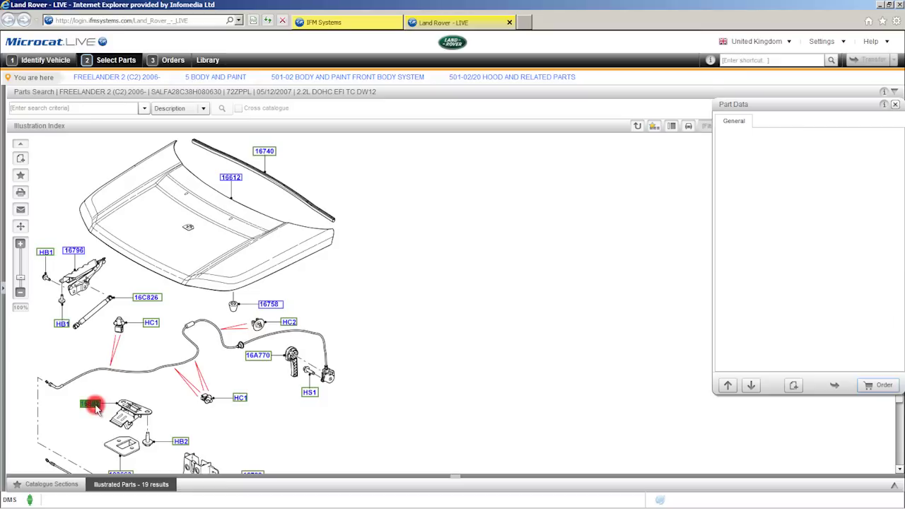
drag(784, 108, 540, 146)
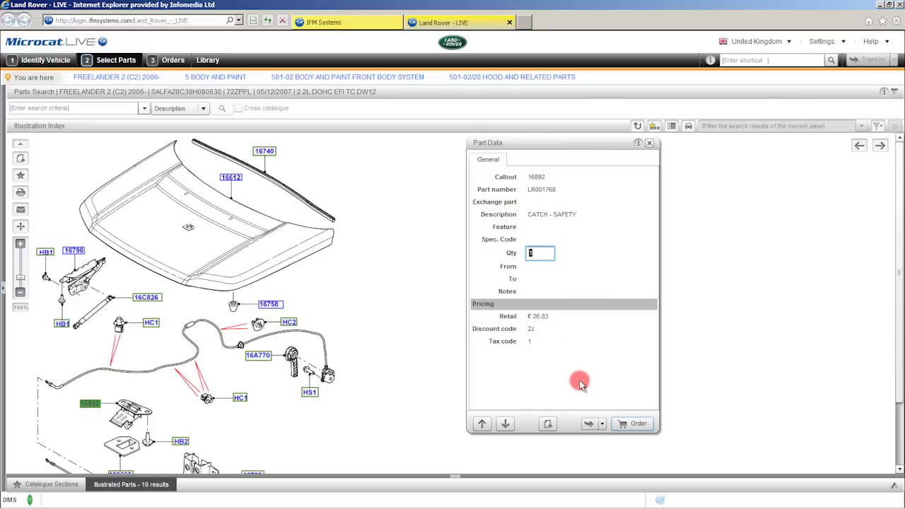
click(633, 422)
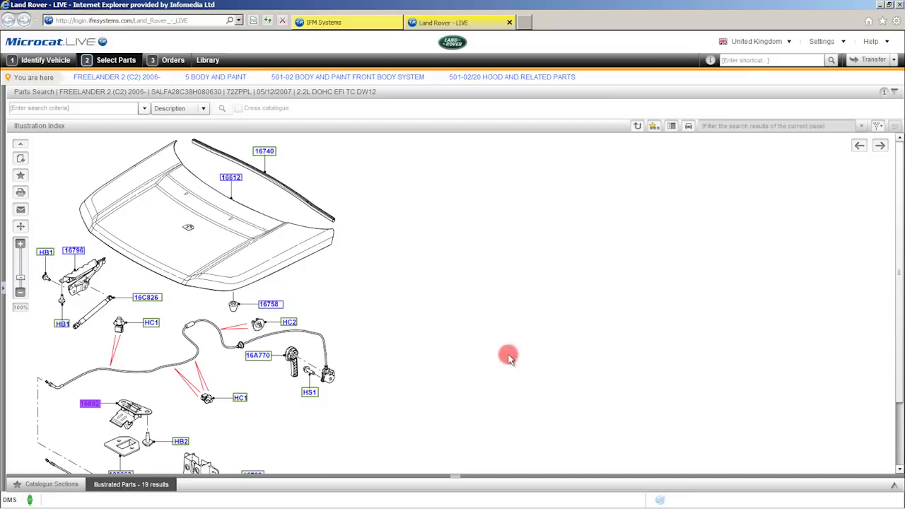
Open the Order List and clear all of its parts
click(171, 61)
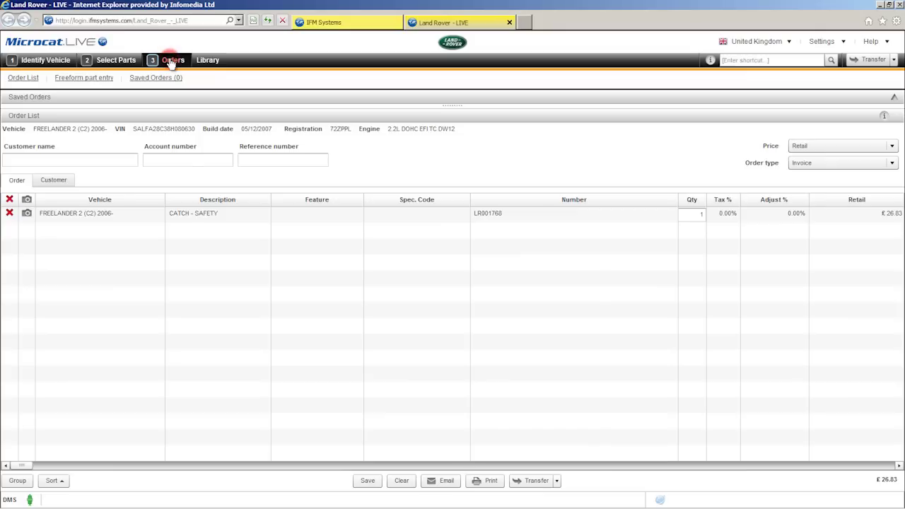
click(59, 216)
click(402, 480)
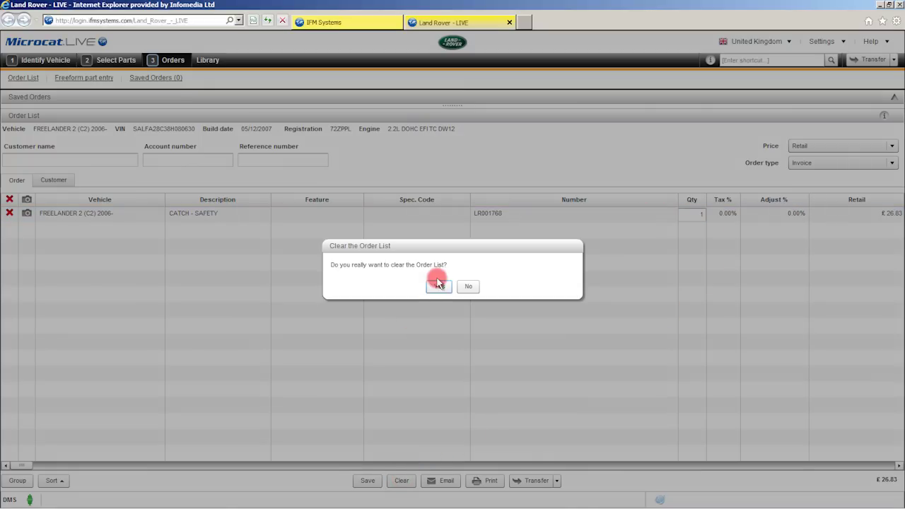
click(437, 283)
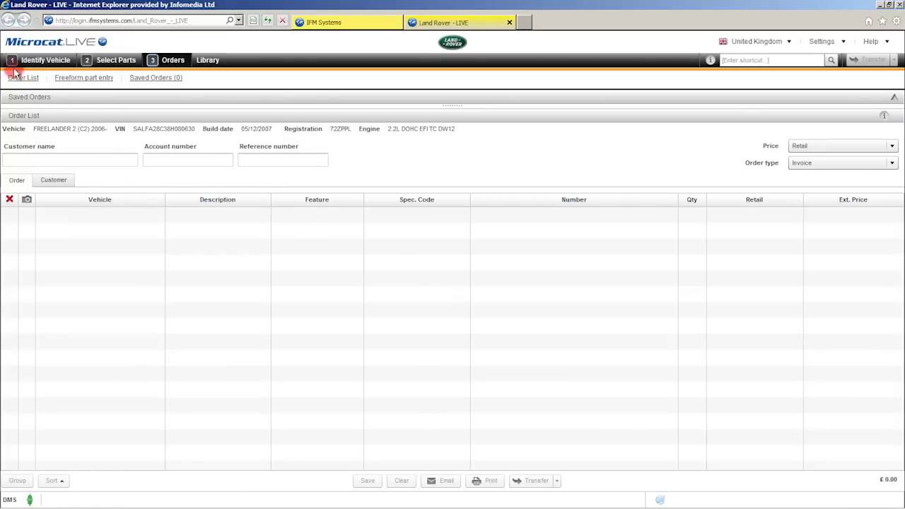
Return to vehicle identification and reload the Freelander 2 from the most recent VIN in the search history
click(58, 62)
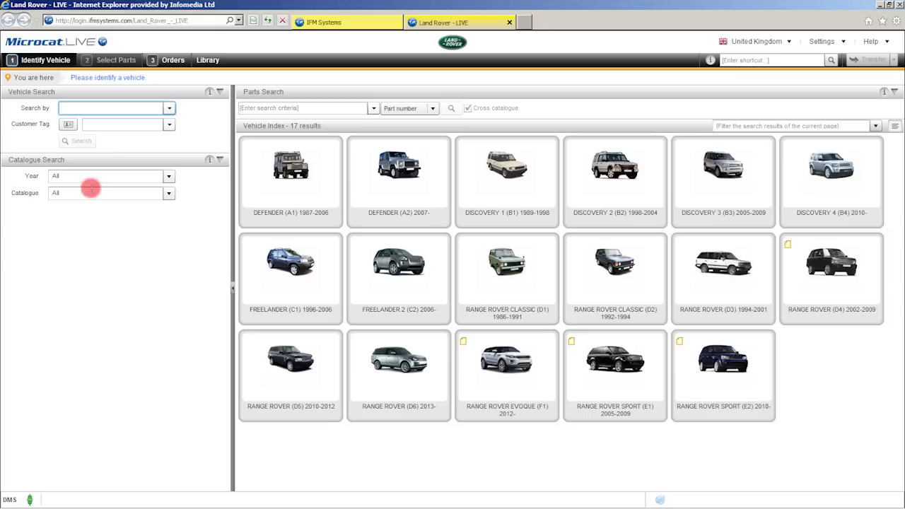
click(170, 109)
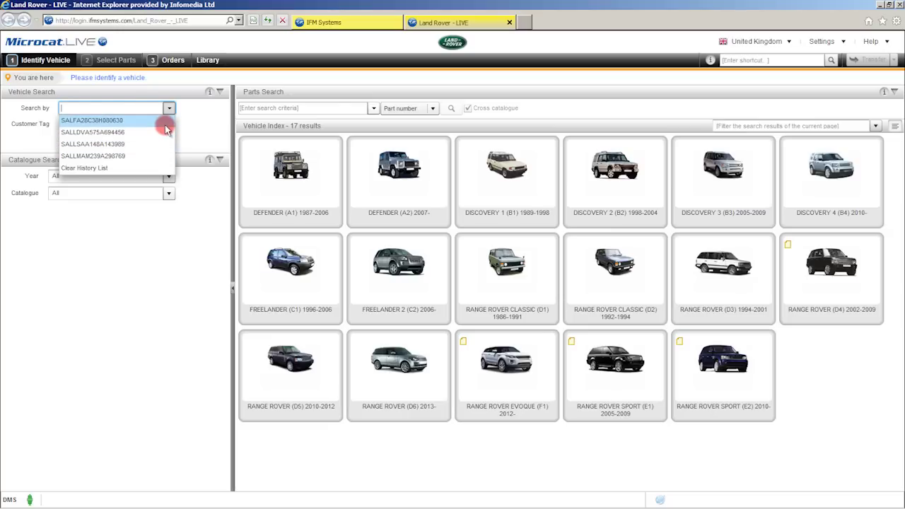
click(167, 128)
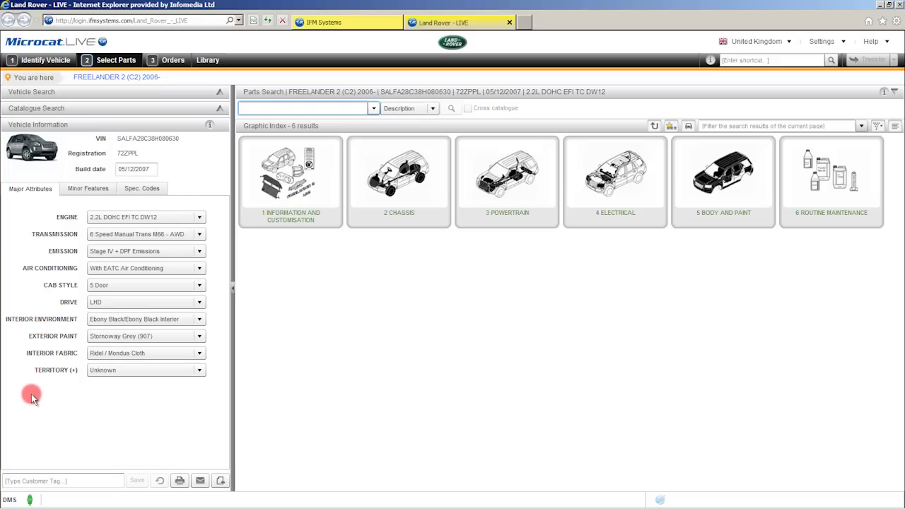
Review the vehicle's minor features and spec. codes, and return to its major attributes
click(86, 188)
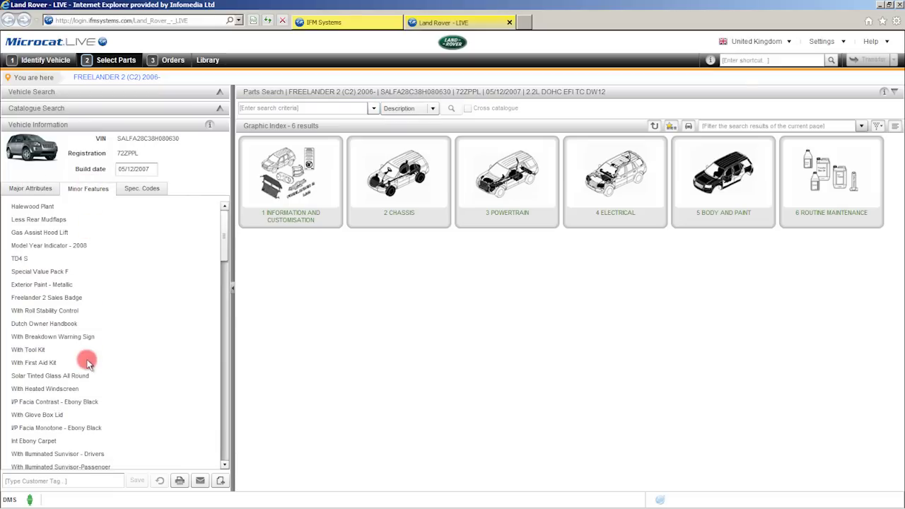
click(146, 189)
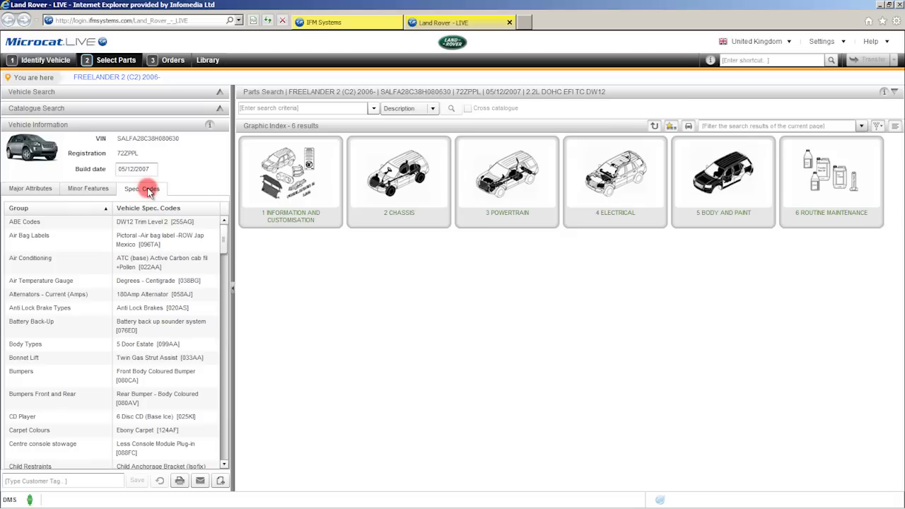
click(54, 190)
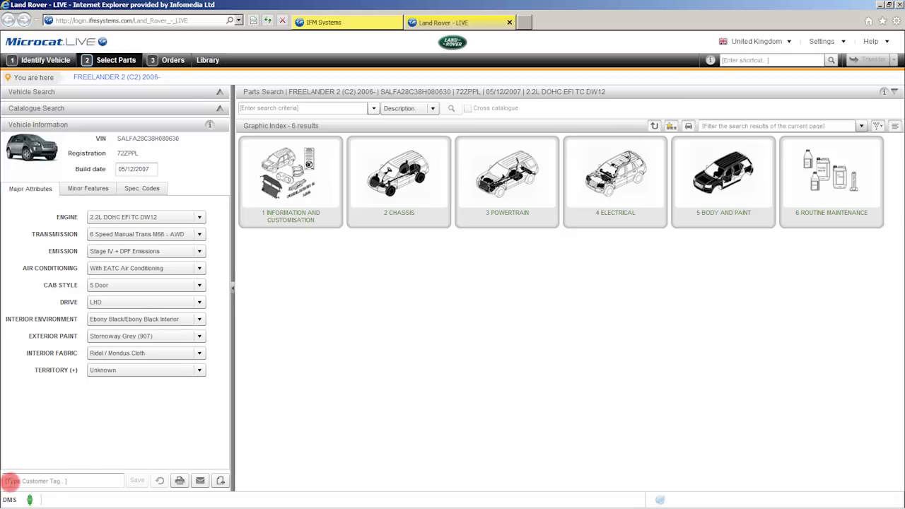
Save a Customer Tag with the customer's first name for the Freelander 2
click(91, 480)
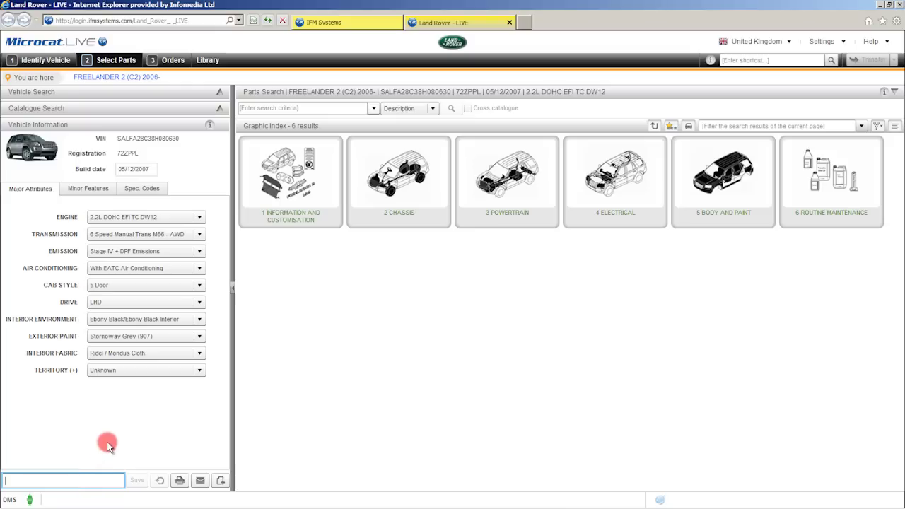
text(Gary)
click(134, 479)
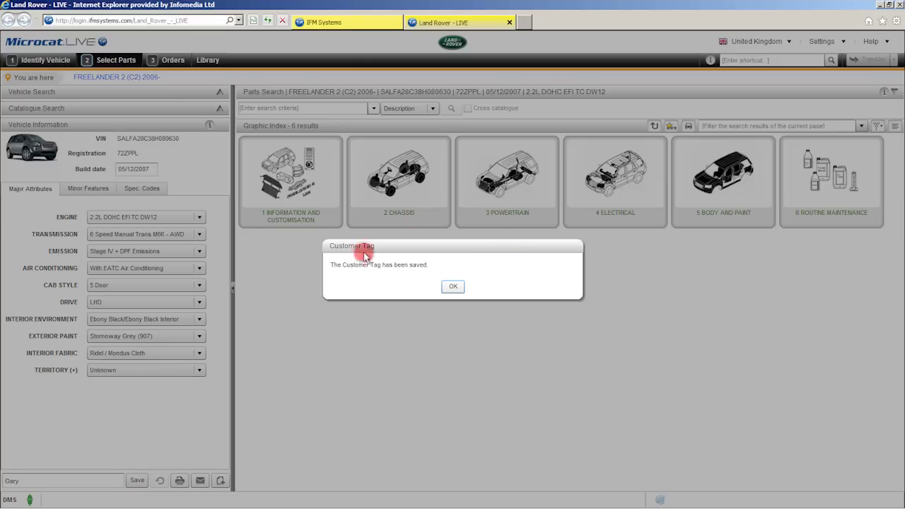
click(453, 287)
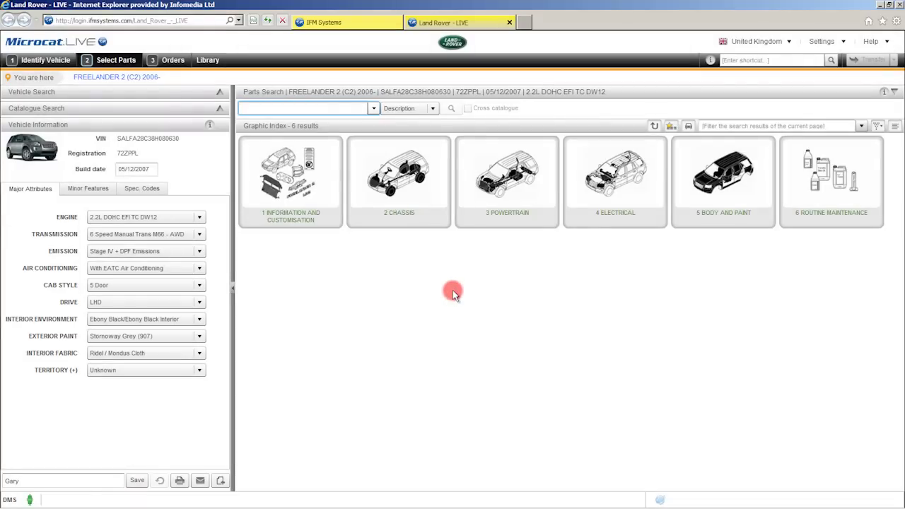
Return to vehicle identification and retrieve the Freelander 2 by entering its saved Customer Tag in the vehicle search
click(46, 60)
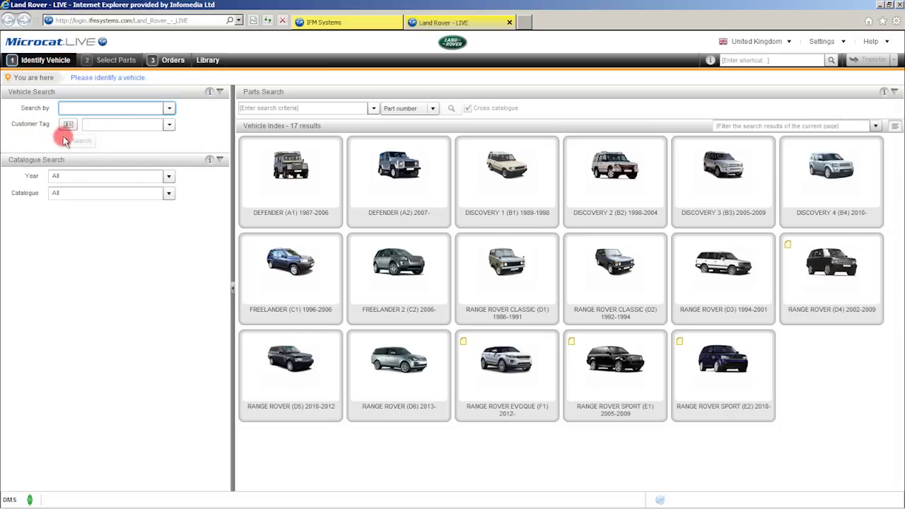
click(114, 125)
key(Down)
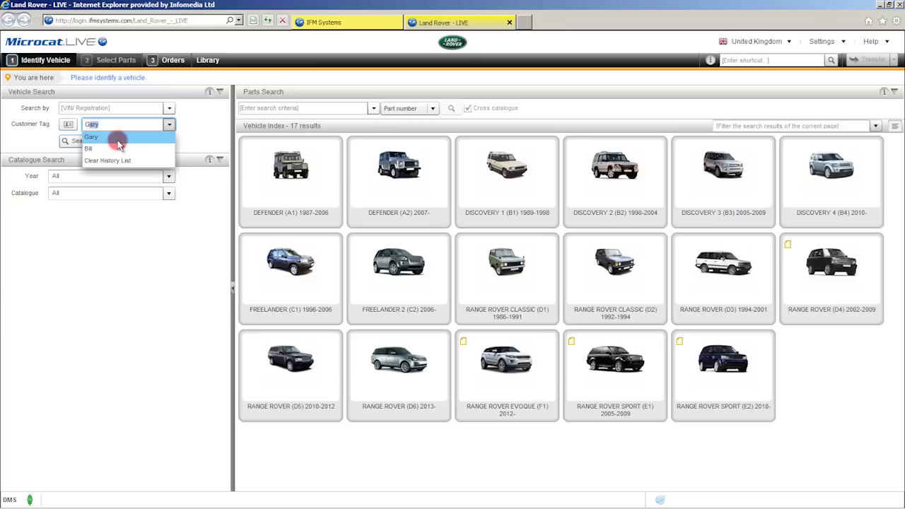
click(117, 140)
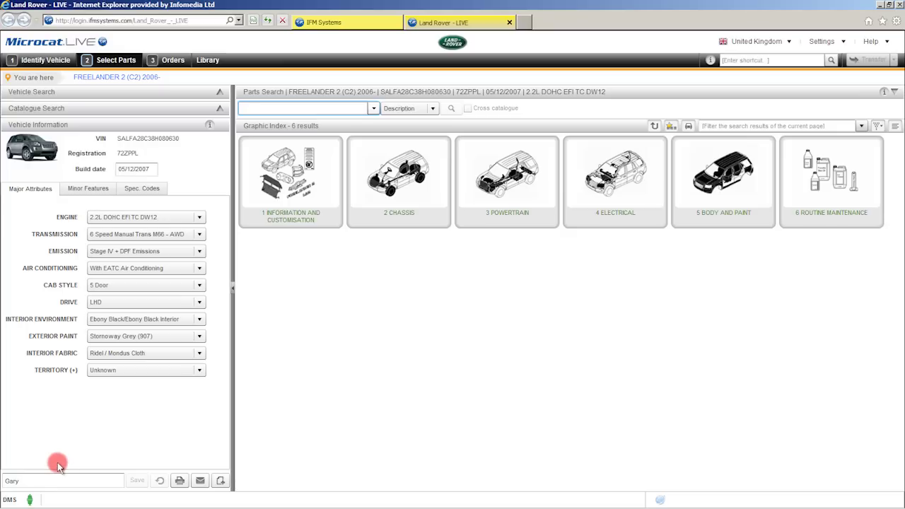
Return to vehicle identification and load the Freelander 2 from the list of all saved Customer Tags
click(38, 61)
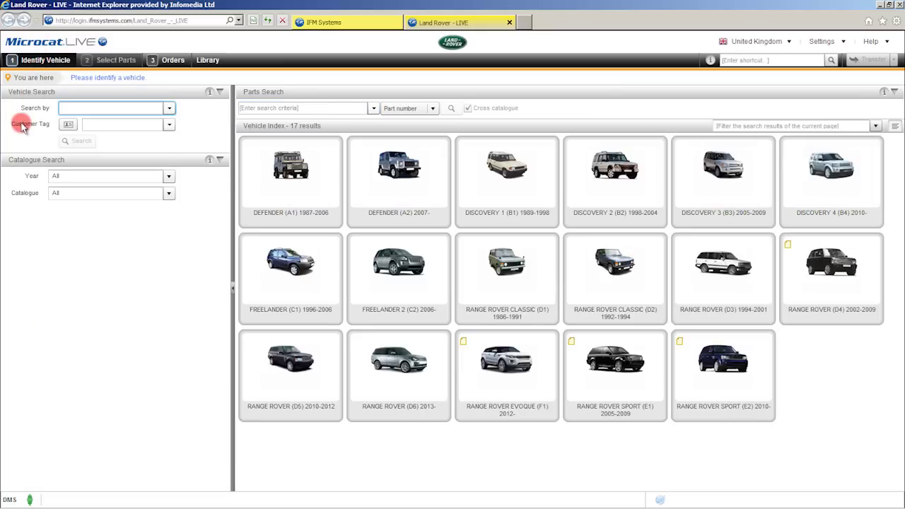
click(69, 126)
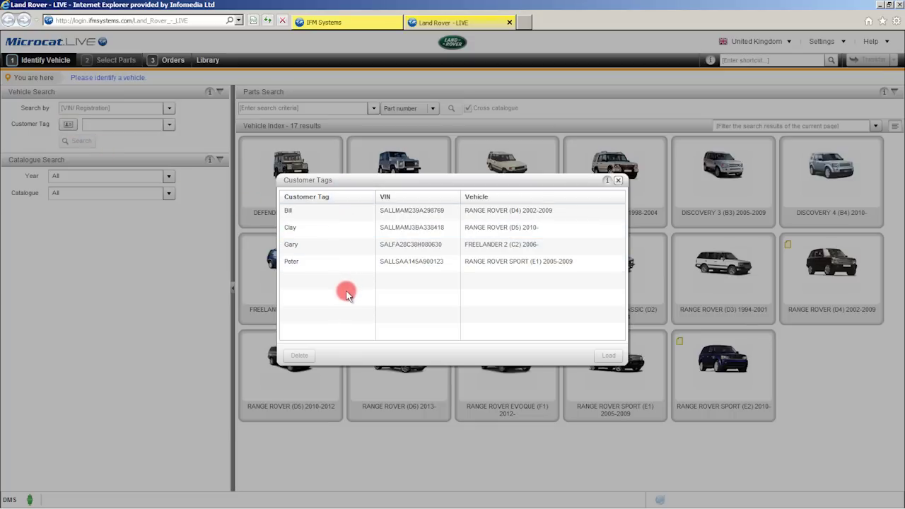
click(344, 247)
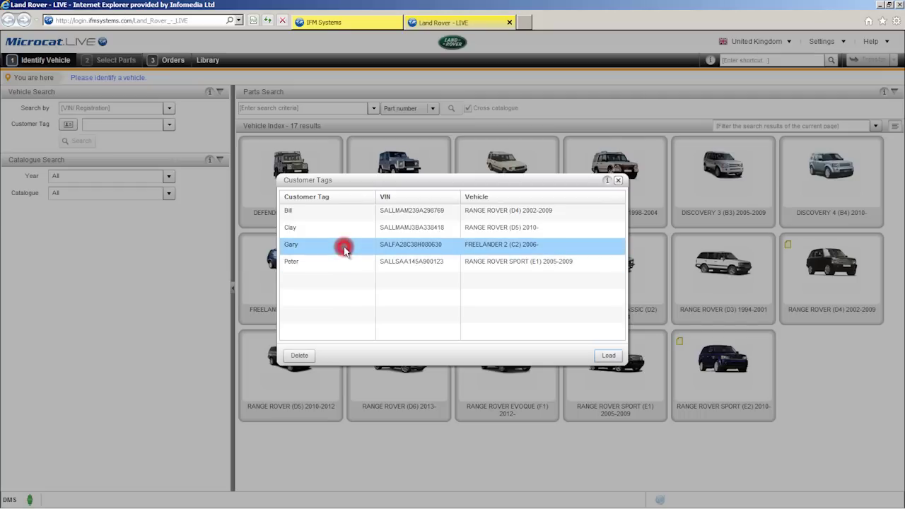
click(608, 355)
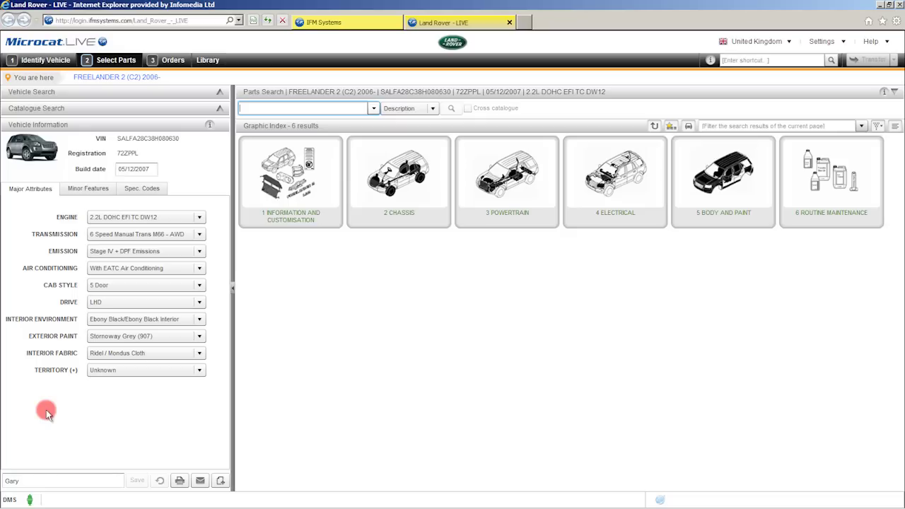
View the Vehicle Information report through both the print and email options, closing it each time without sending
click(179, 482)
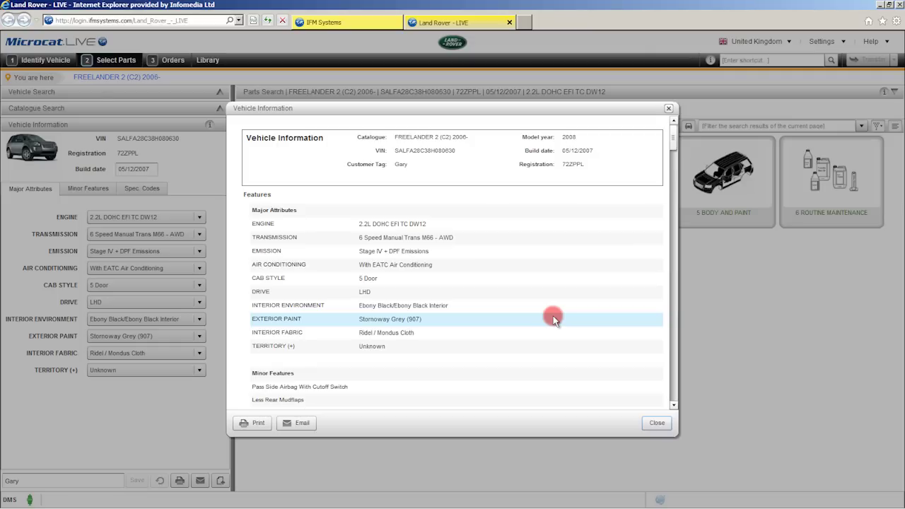
click(651, 422)
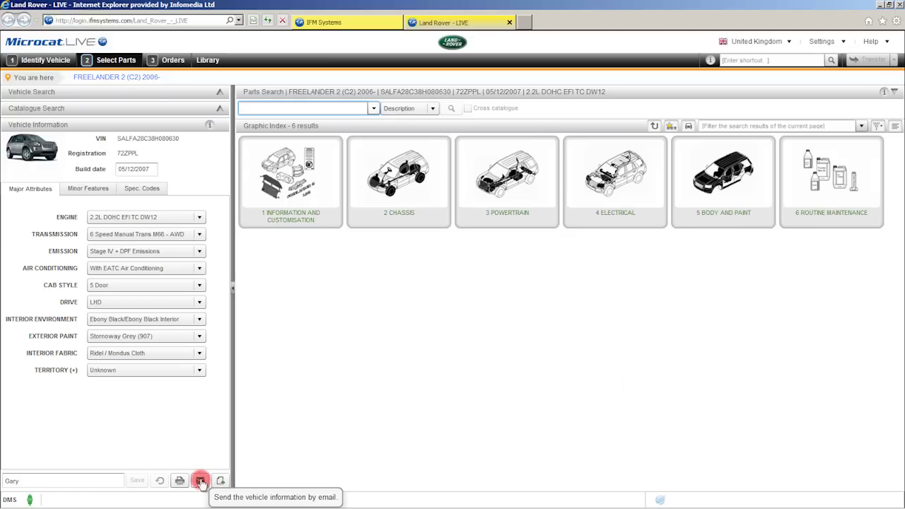
click(200, 481)
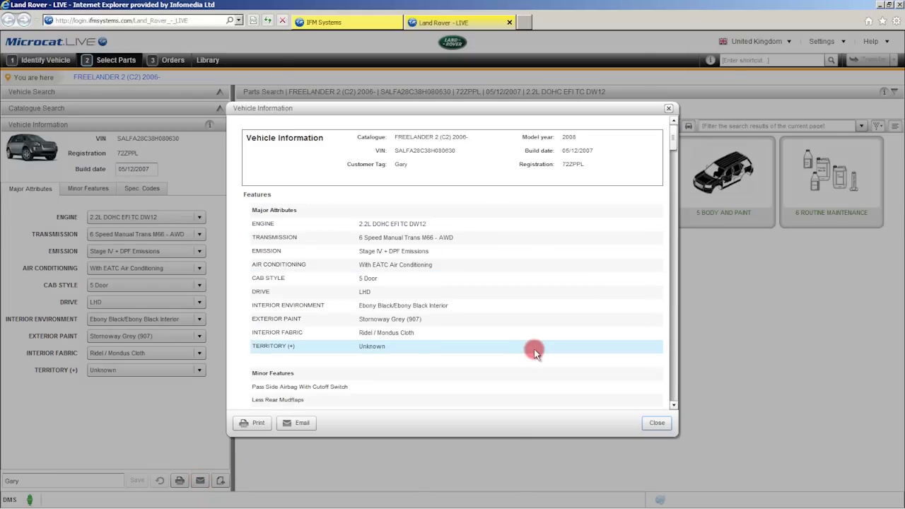
click(654, 425)
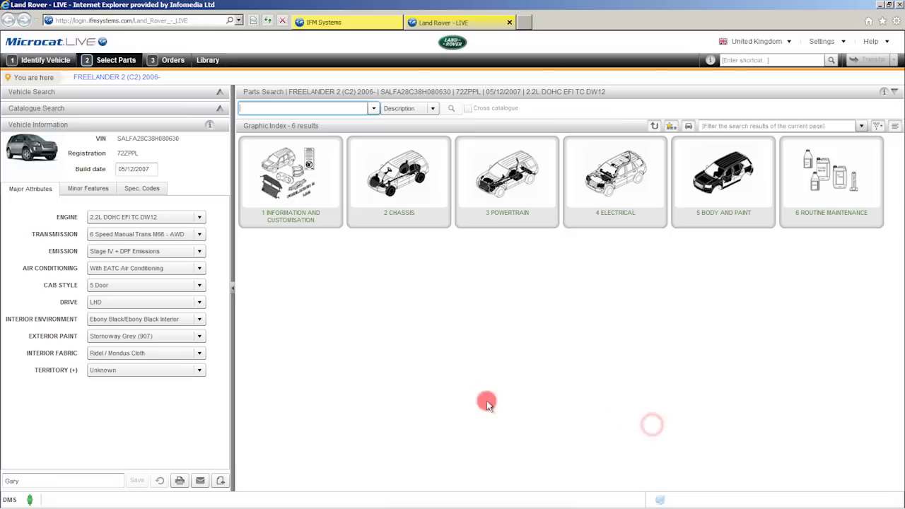
Add a VIN note titled "Wheels" with the text "20 inch rims fitted" to the Freelander 2 and save it
click(220, 482)
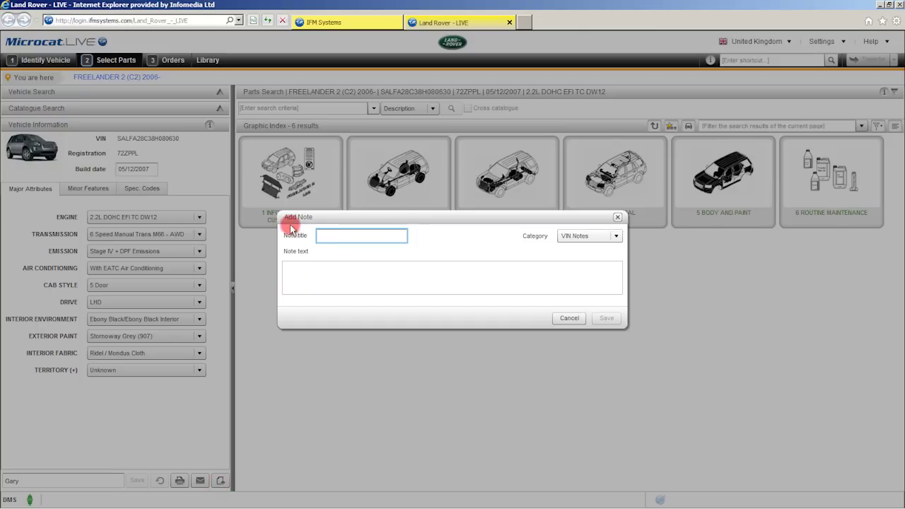
click(617, 236)
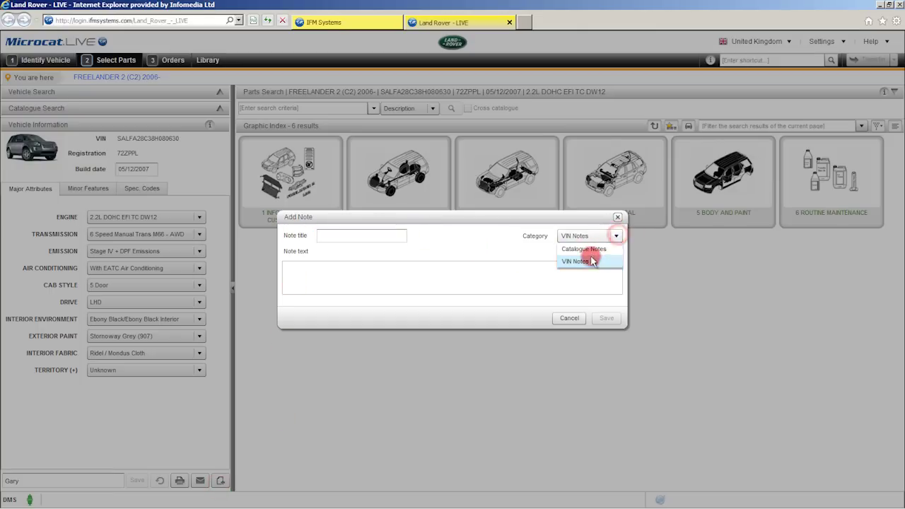
click(605, 250)
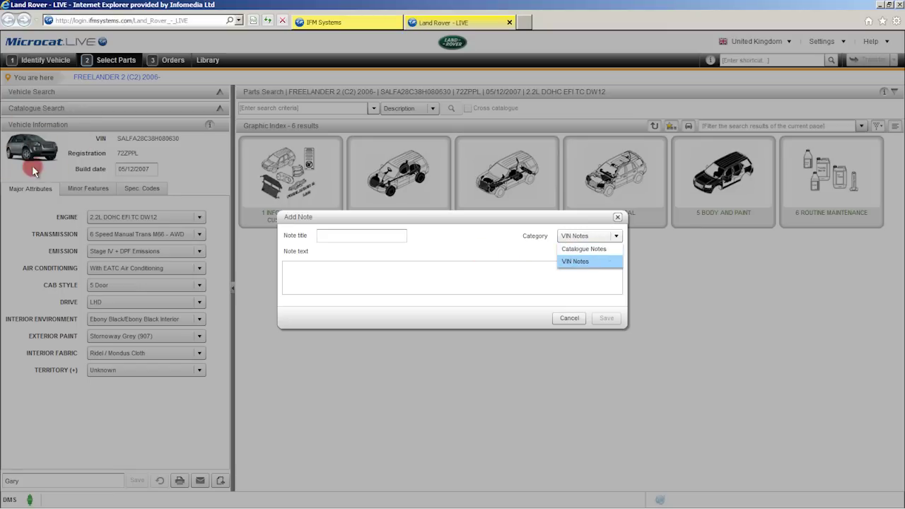
click(570, 262)
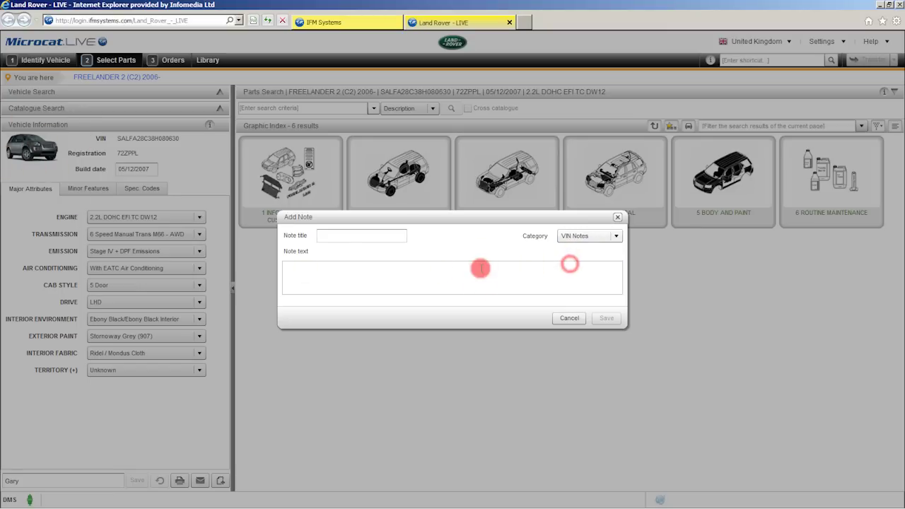
click(369, 237)
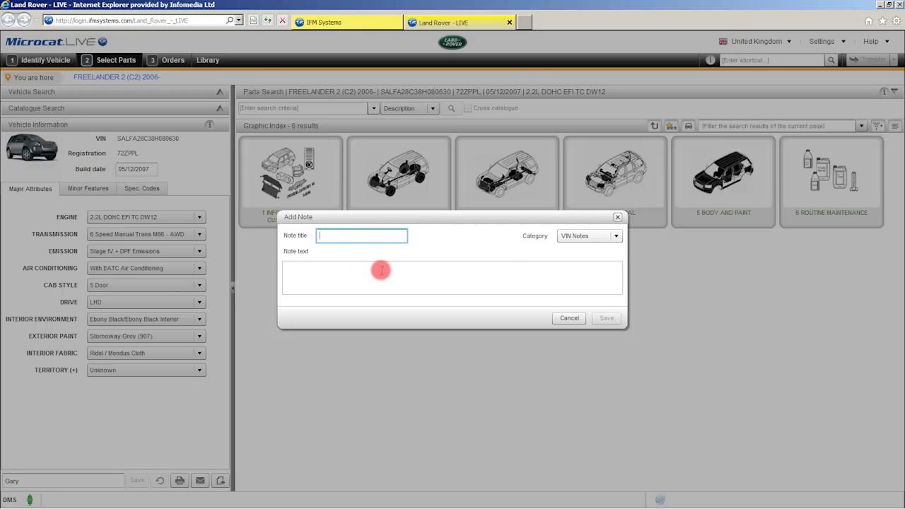
text(Wheels)
click(381, 270)
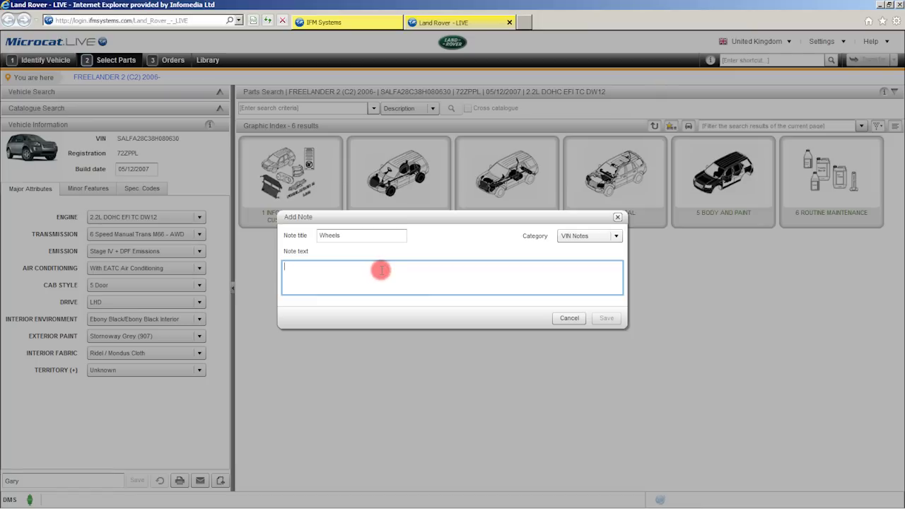
text(20 inch rims fitted)
click(609, 318)
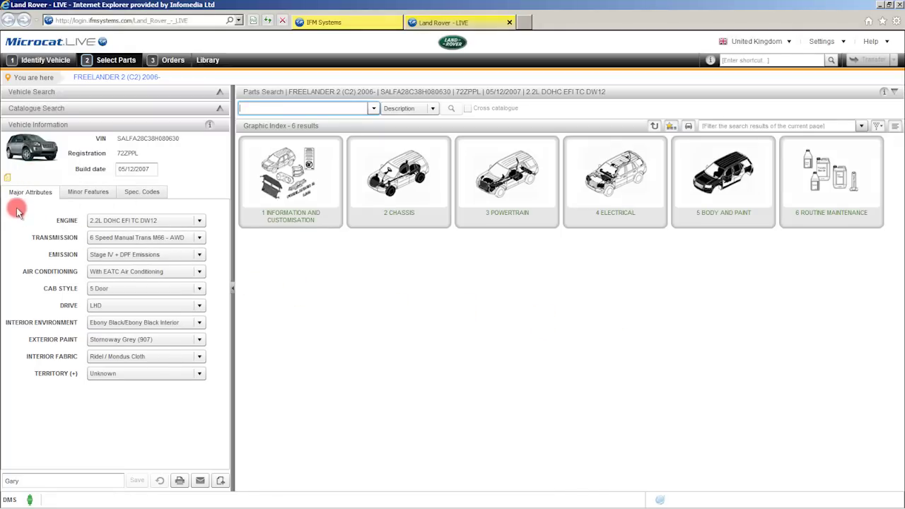
Preview the saved "Wheels" VIN note, open its full details, and close it
mouse_move(8, 182)
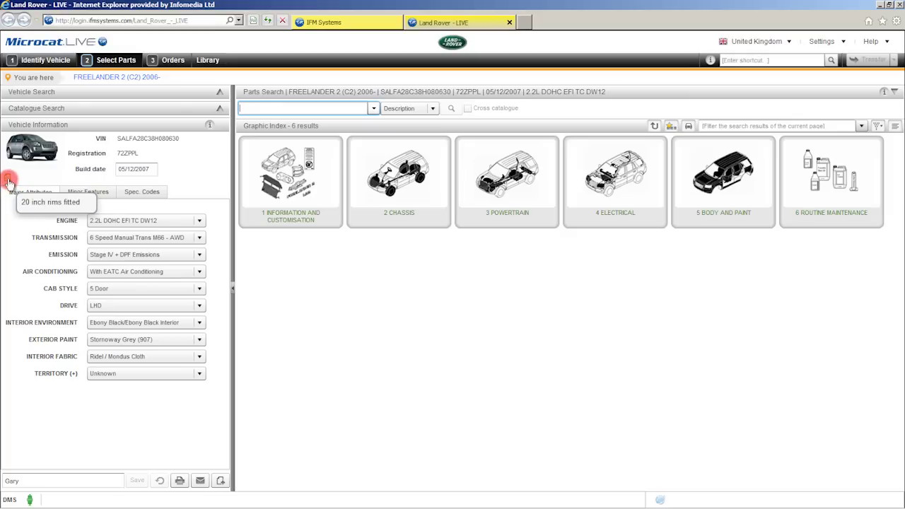
click(8, 181)
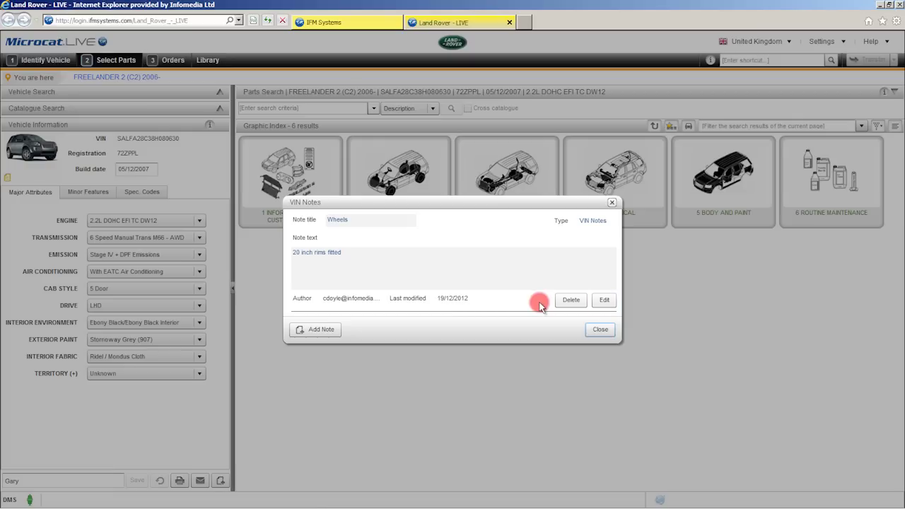
click(598, 330)
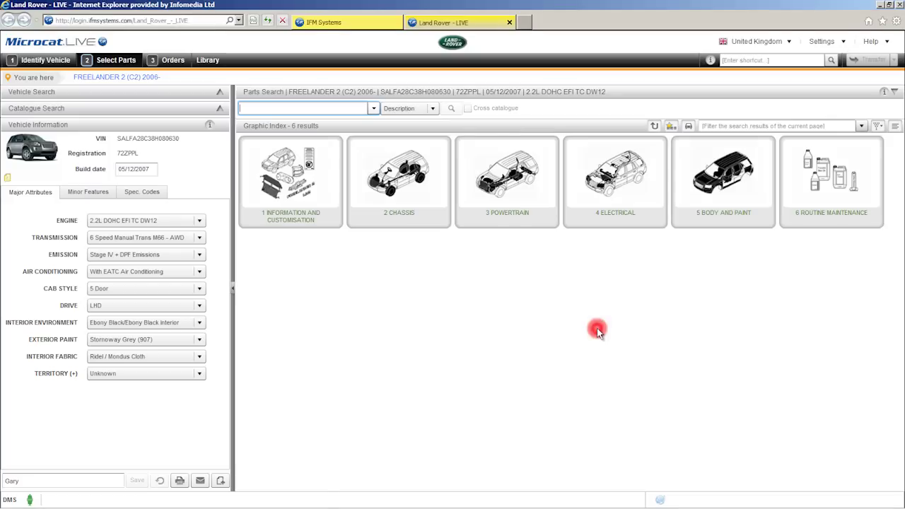
Add a Catalogue note titled "Aero Kit" with the text "Now available" to the Freelander 2 catalogue and save it
click(221, 481)
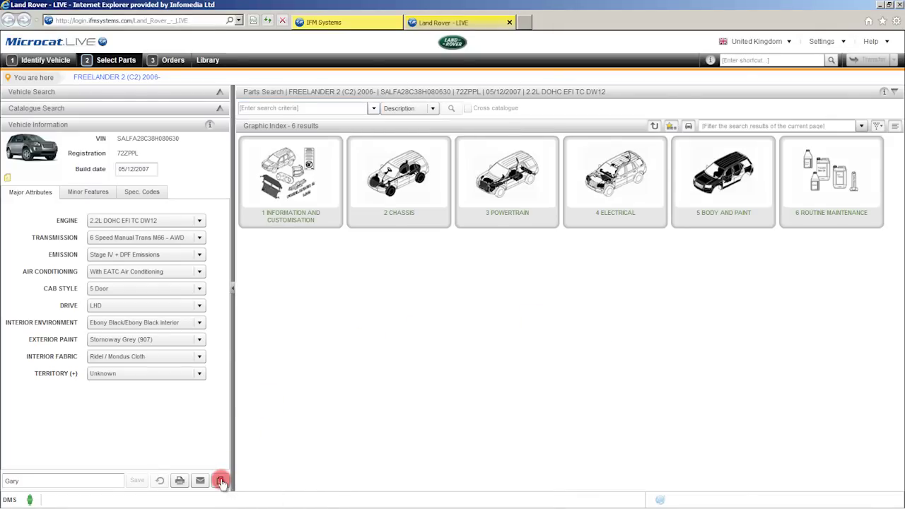
click(617, 237)
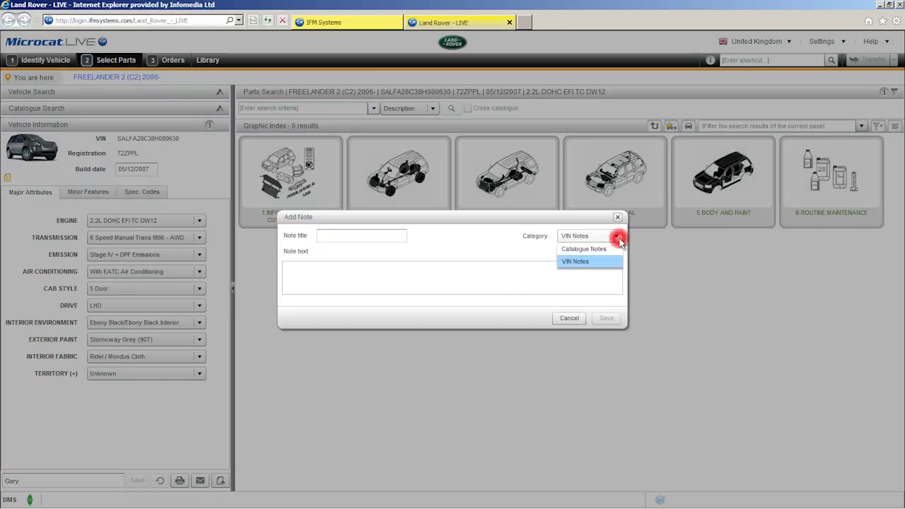
click(615, 246)
click(332, 236)
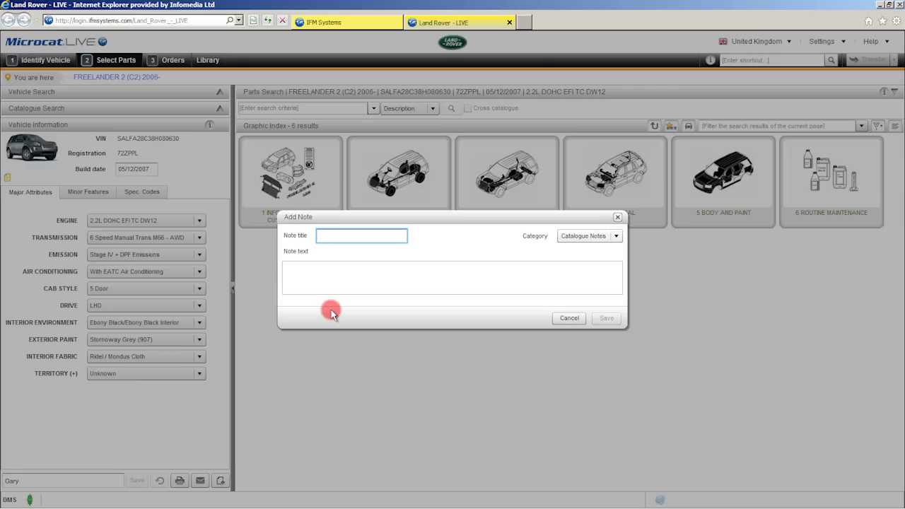
text(Aero Kit)
click(320, 272)
text(N)
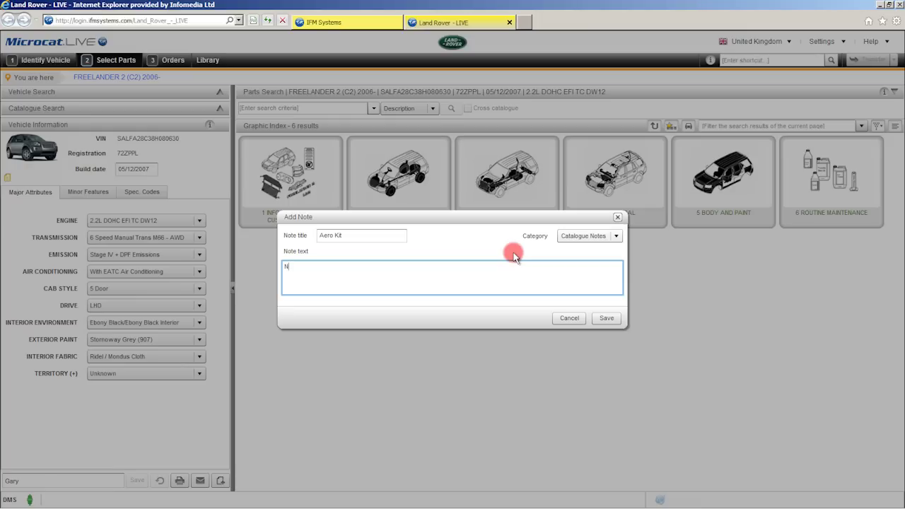
text(ow available)
click(610, 320)
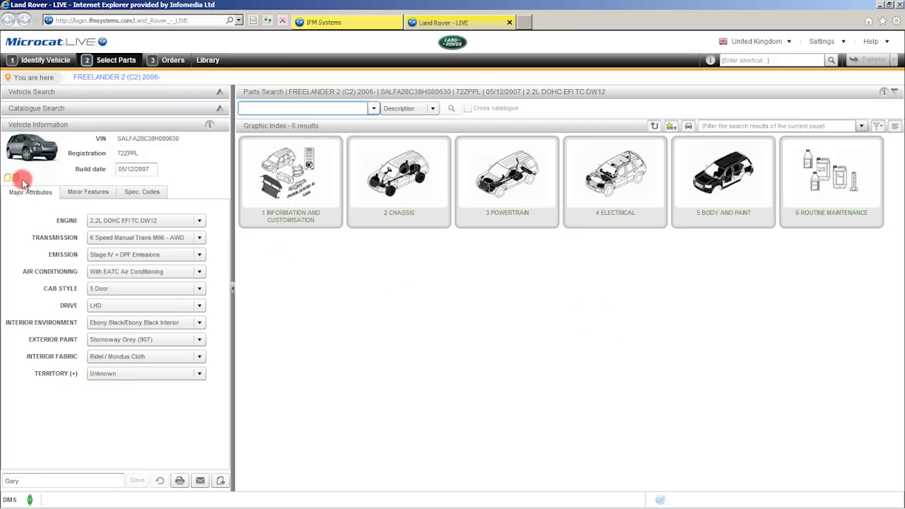
Preview the saved "Aero Kit" Catalogue note, open its full details, and close it
mouse_move(17, 181)
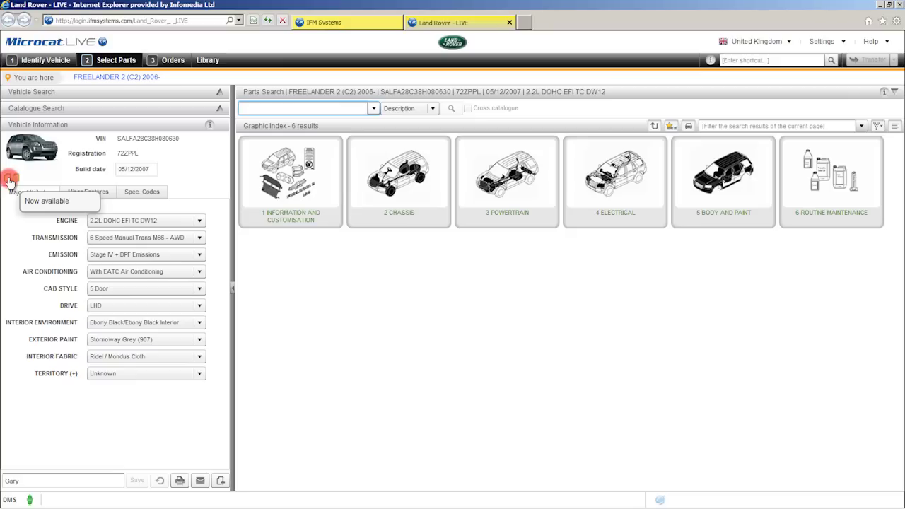
click(10, 182)
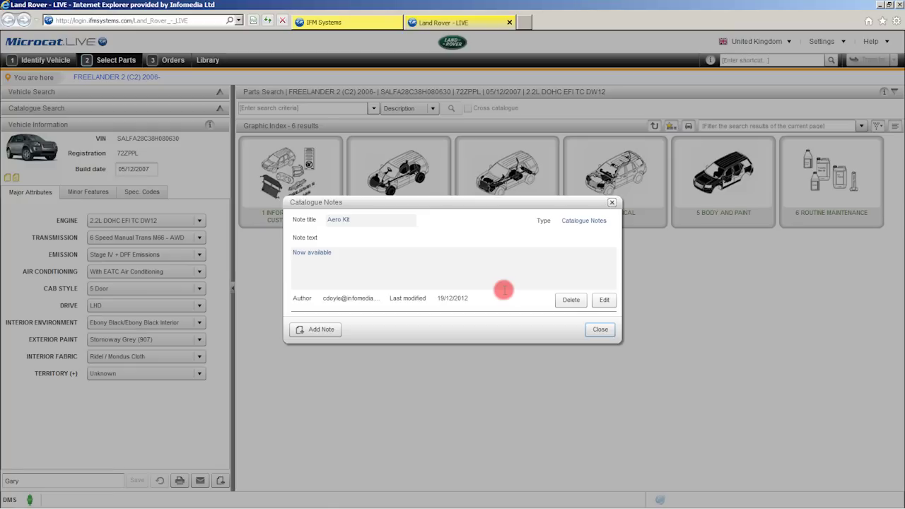
click(599, 331)
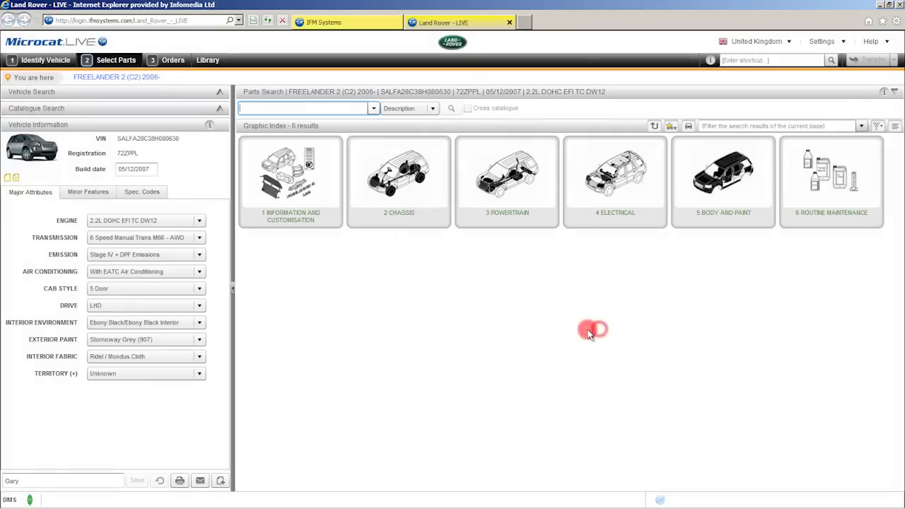
Identify a vehicle by year 2009 and catalogue FREELANDER 2 (C2), and set its transmission to 6 Speed Manual Trans M66 - AWD
click(44, 60)
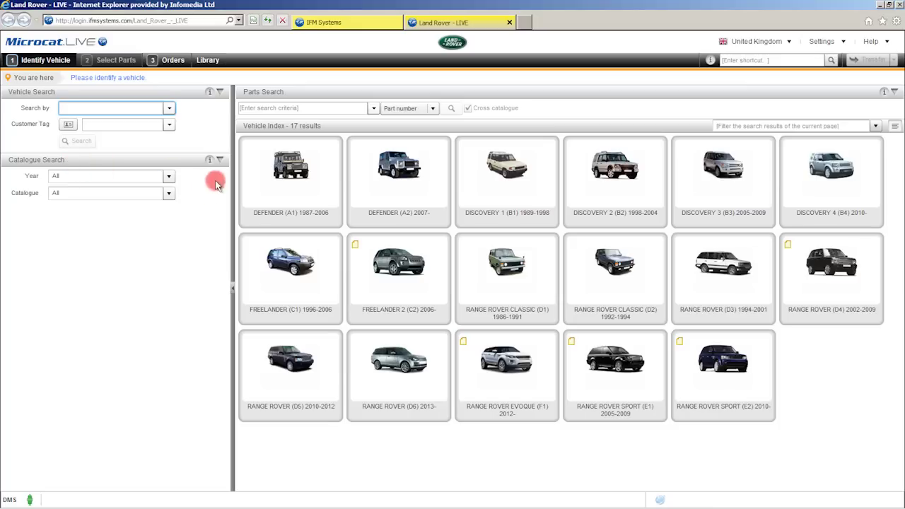
click(164, 178)
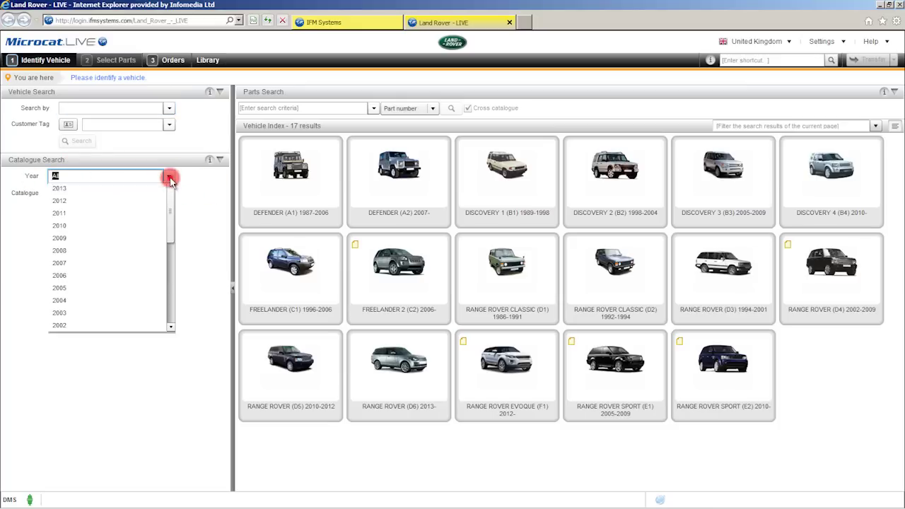
click(121, 252)
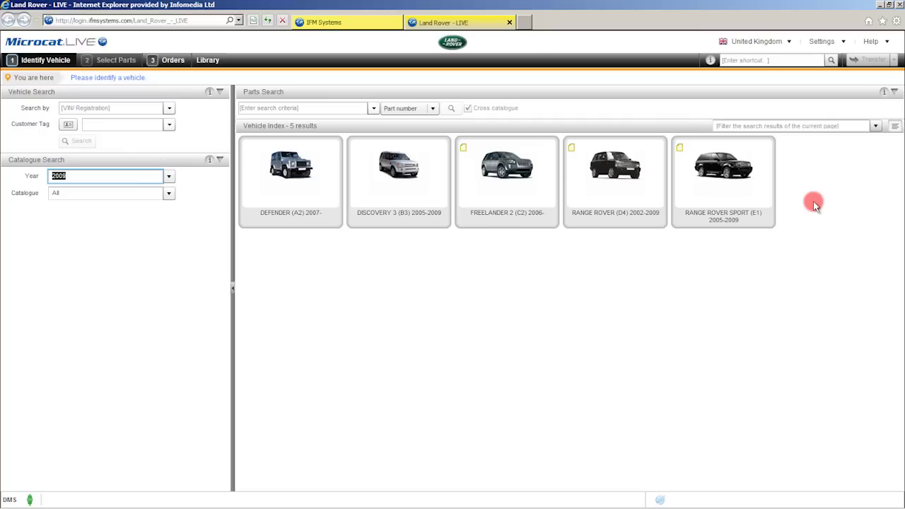
click(169, 193)
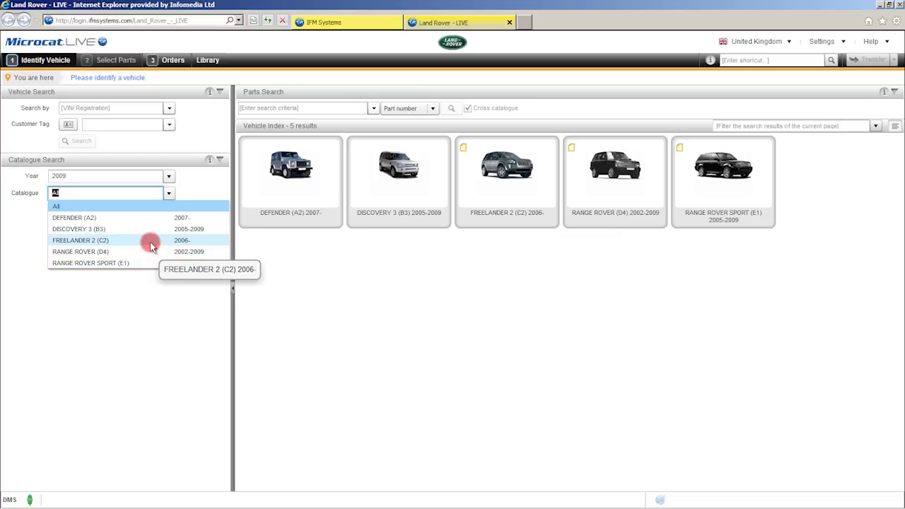
click(150, 242)
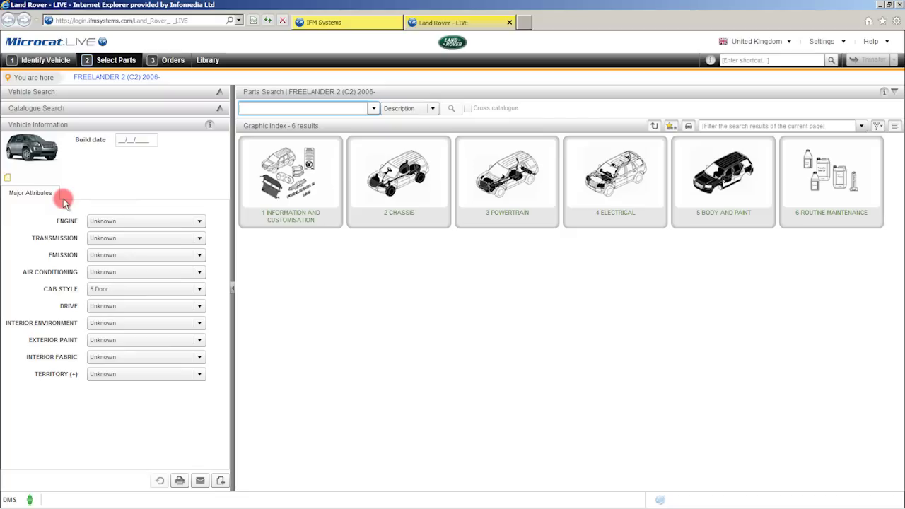
click(202, 235)
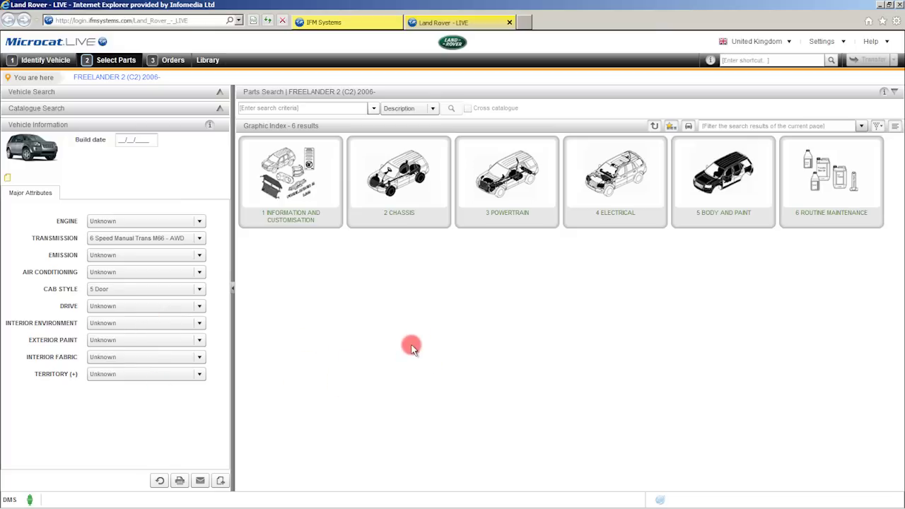
Return to vehicle identification and filter the vehicle index, shown as an alphabetical list, by "def"
click(60, 61)
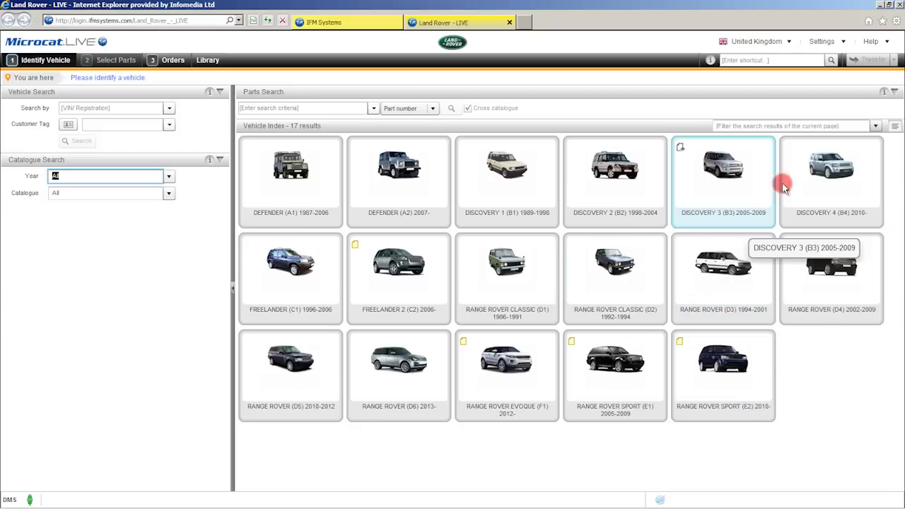
click(896, 127)
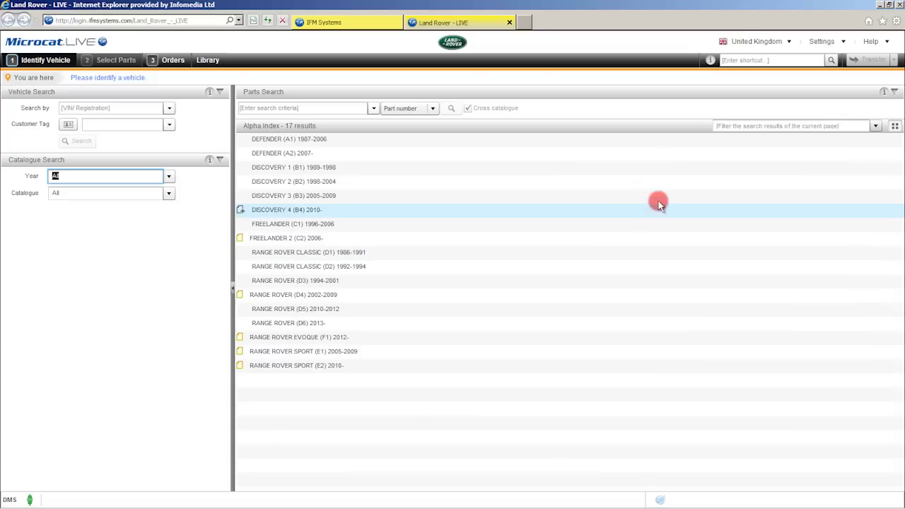
click(732, 127)
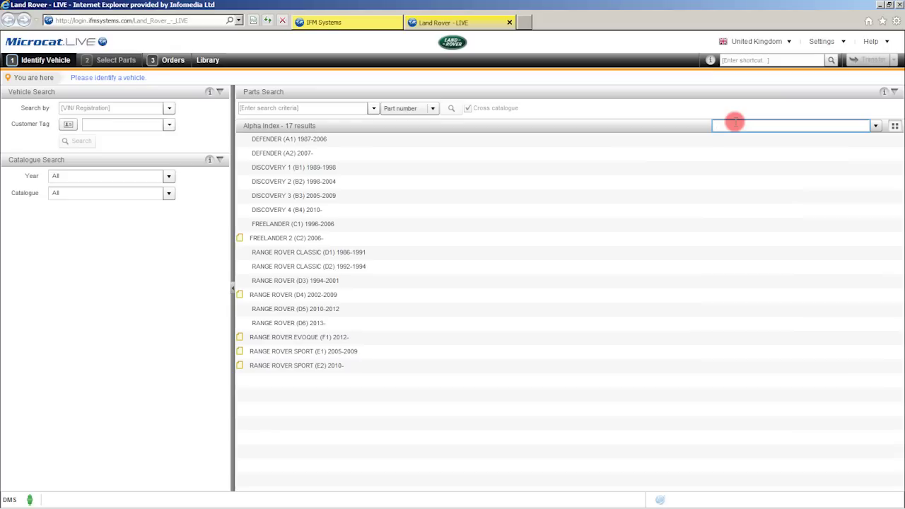
text(def)
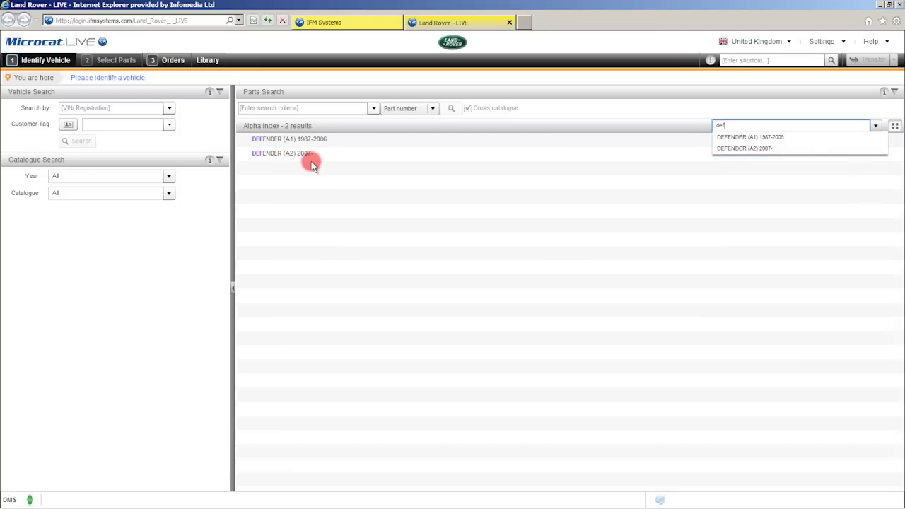
Clear the vehicle index filter and switch the index back to the picture view
key(BackSpace)
key(BackSpace)
key(BackSpace)
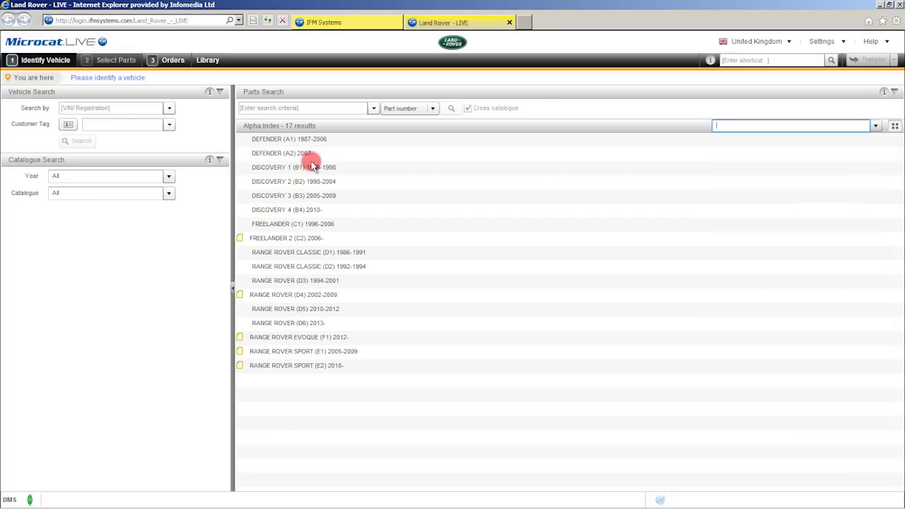
click(894, 129)
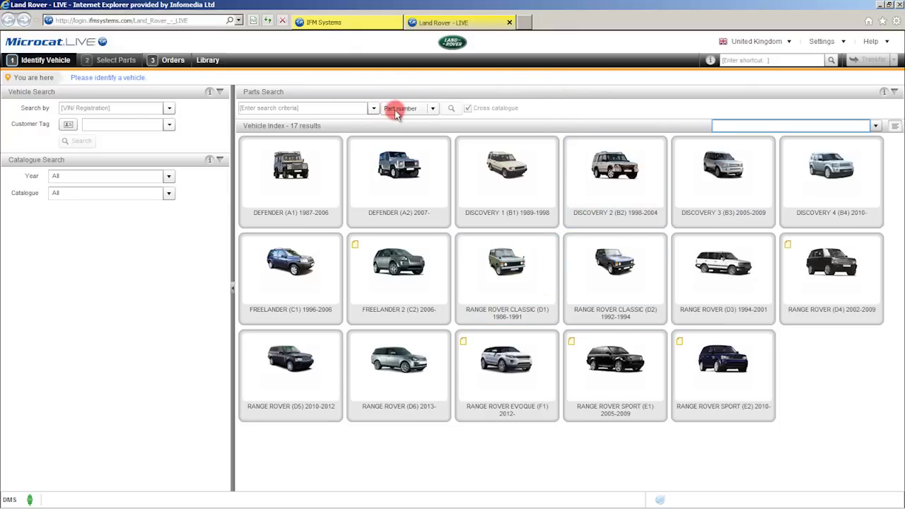
Search across all catalogues for part number ETC4524, chosen from the search history
click(430, 109)
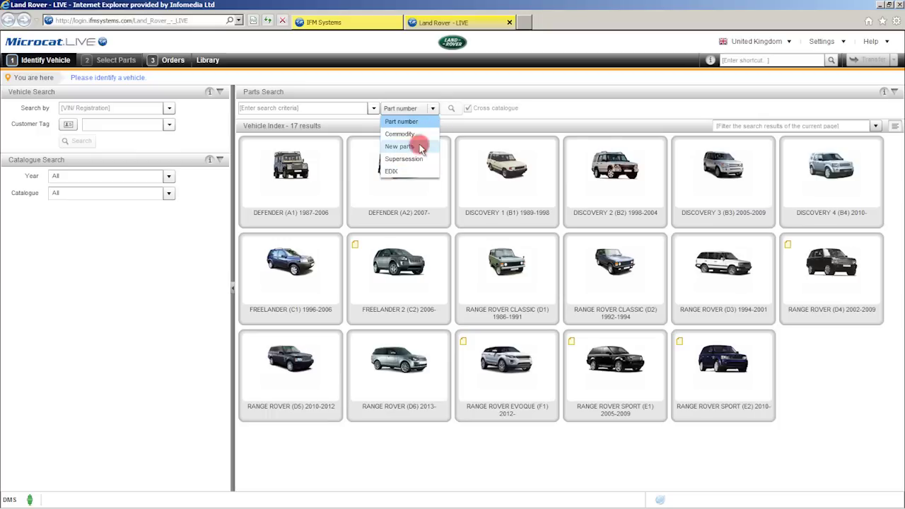
click(354, 107)
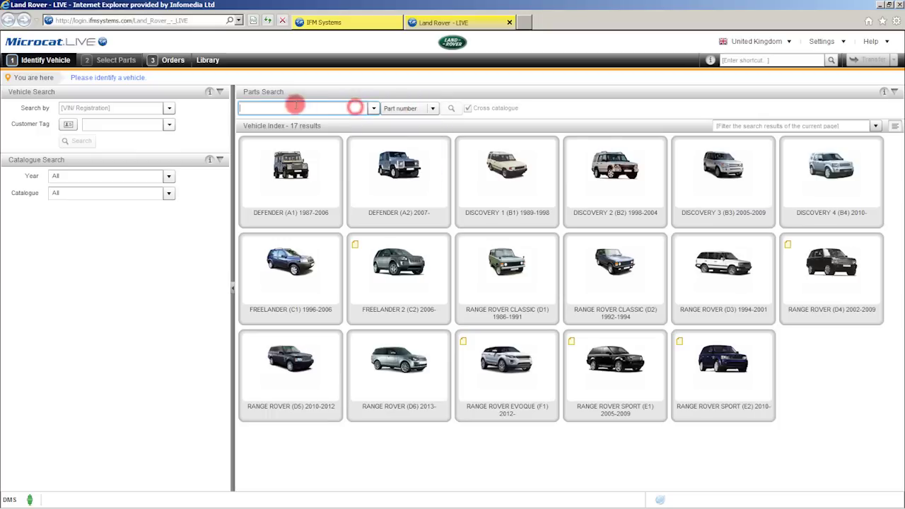
click(371, 108)
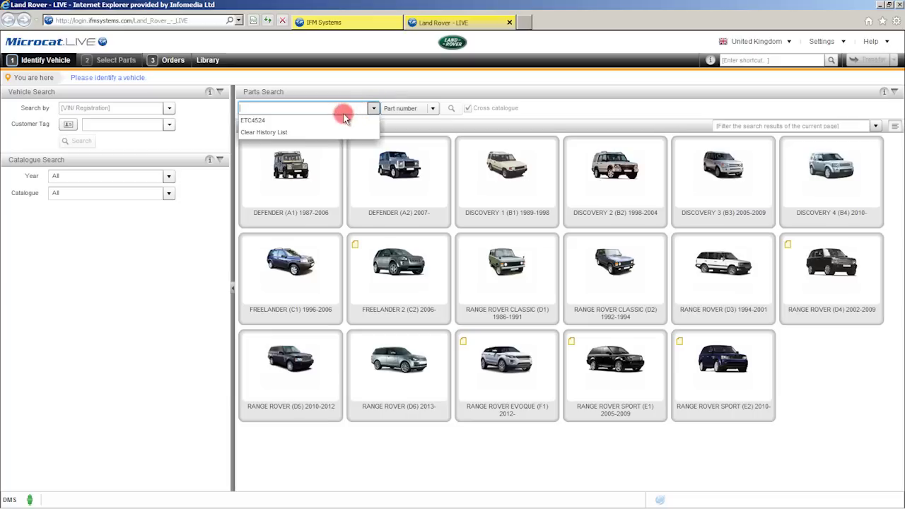
click(340, 123)
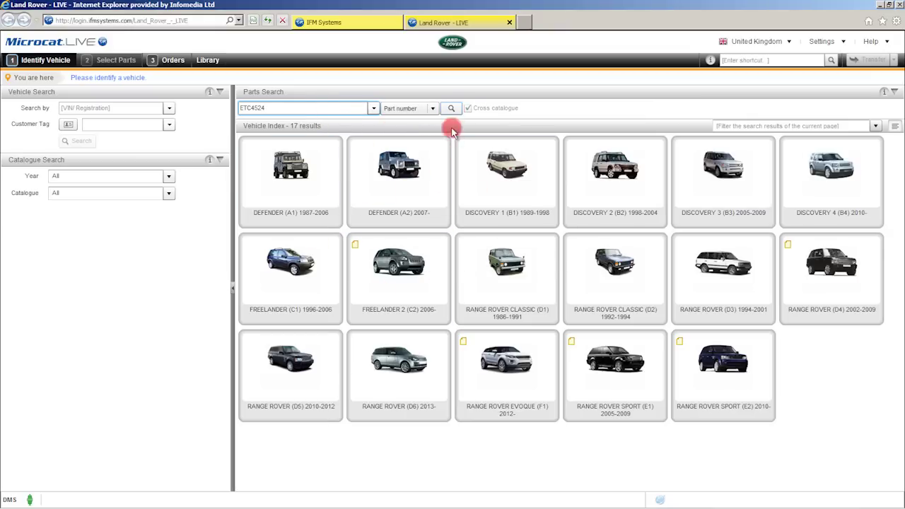
click(451, 111)
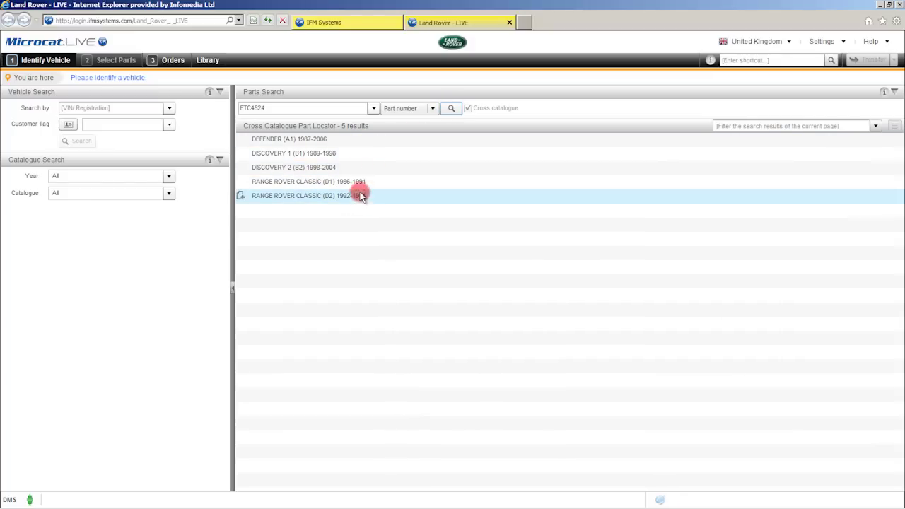
Open the DISCOVERY 1 (B1) 1989-1998 result and view the first ETC4524 gasket's illustration and part data
click(345, 153)
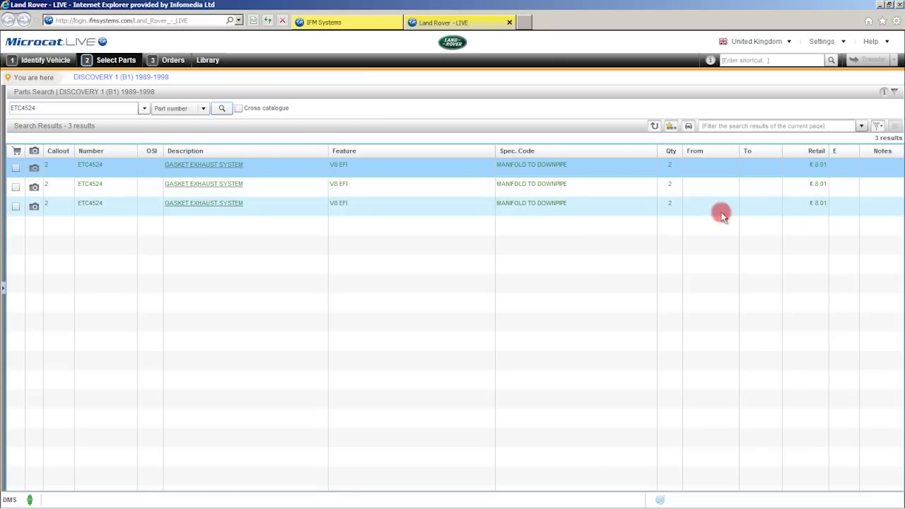
click(35, 172)
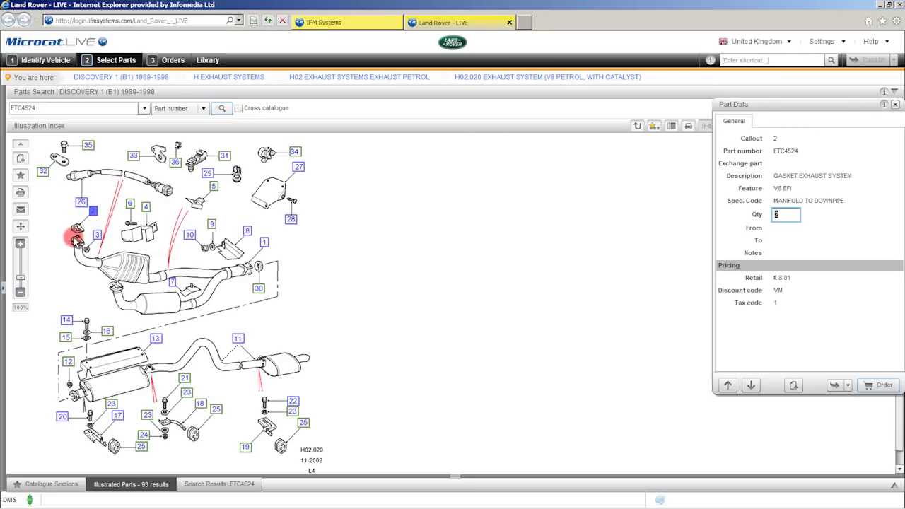
drag(760, 111, 523, 144)
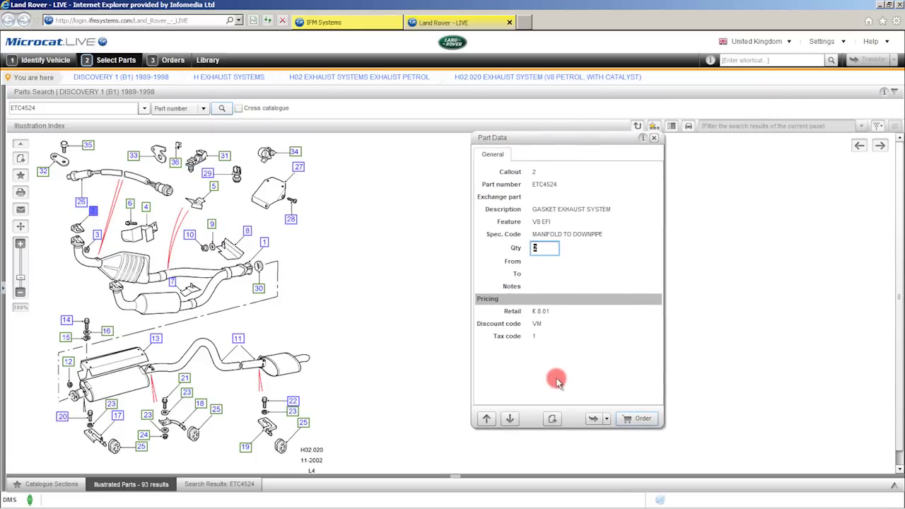
click(409, 346)
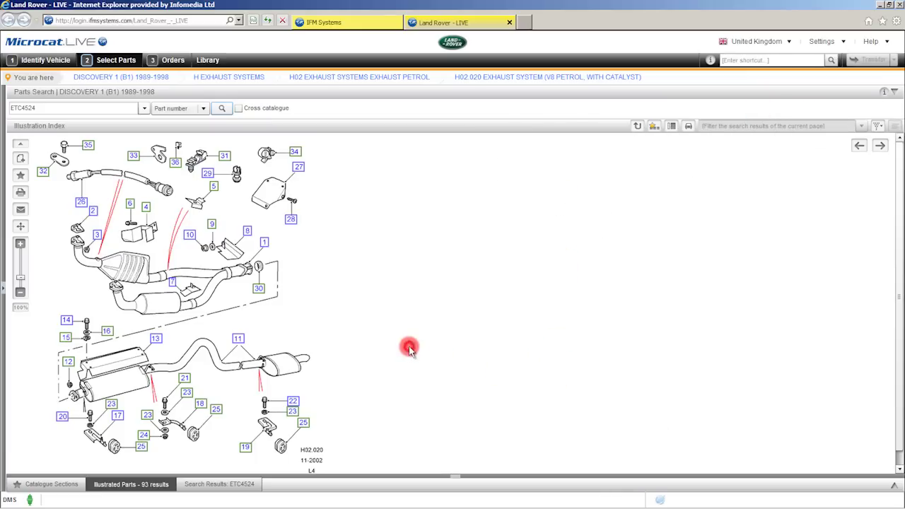
From vehicle identification, run the shortcut search c2.16892 and open the illustration of the CATCH - SAFETY part
click(61, 61)
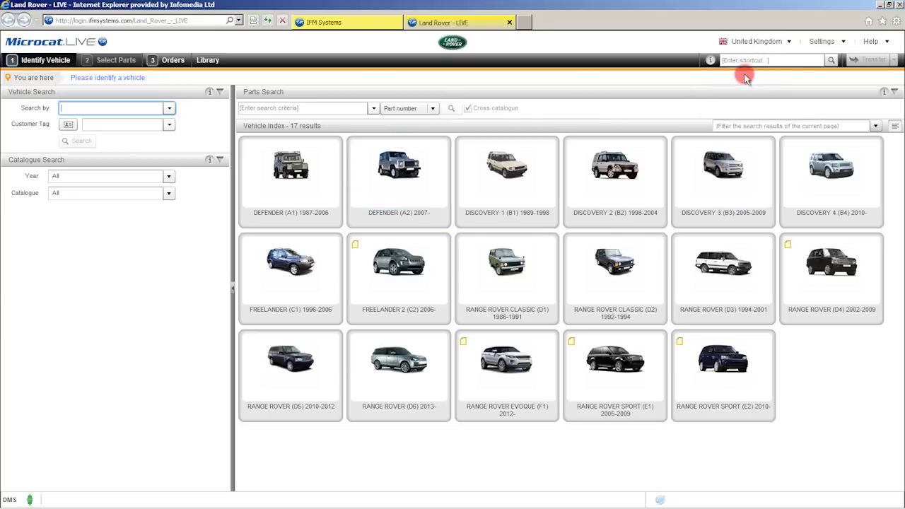
mouse_move(711, 63)
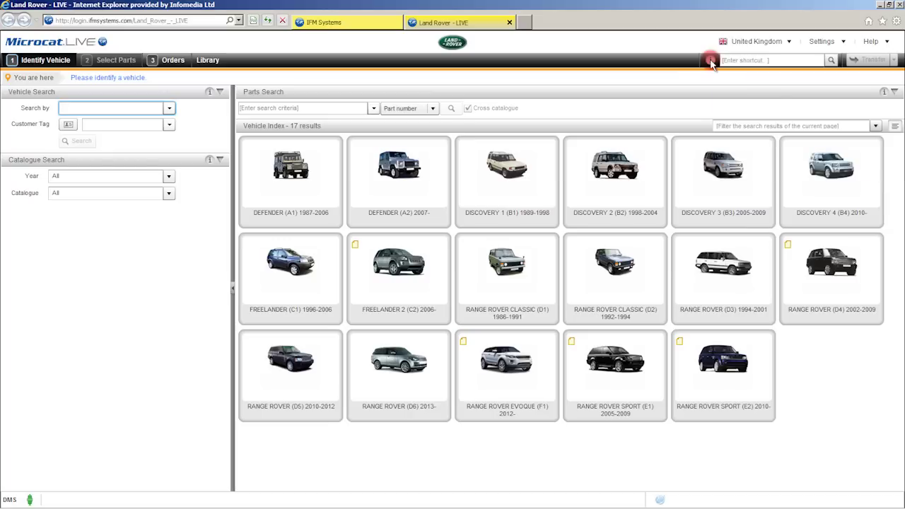
click(728, 60)
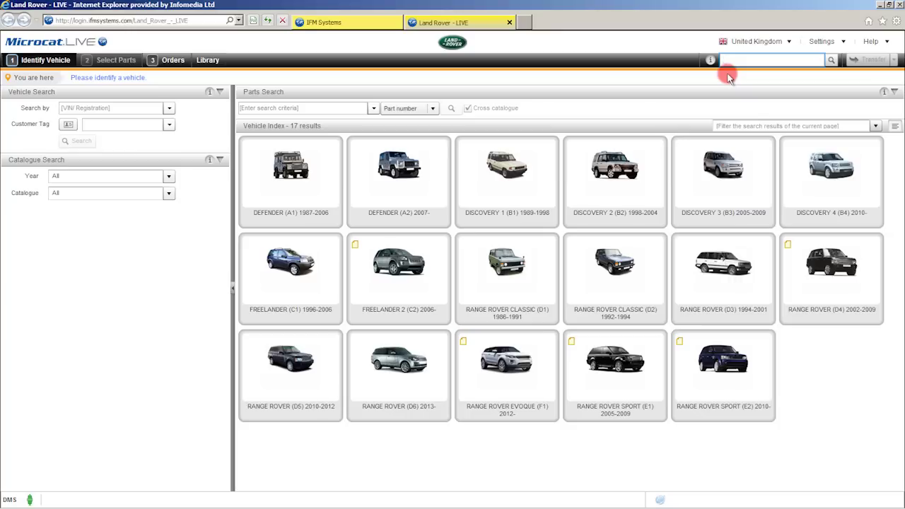
text(cl)
text(.1)
text(689)
text(2)
click(832, 64)
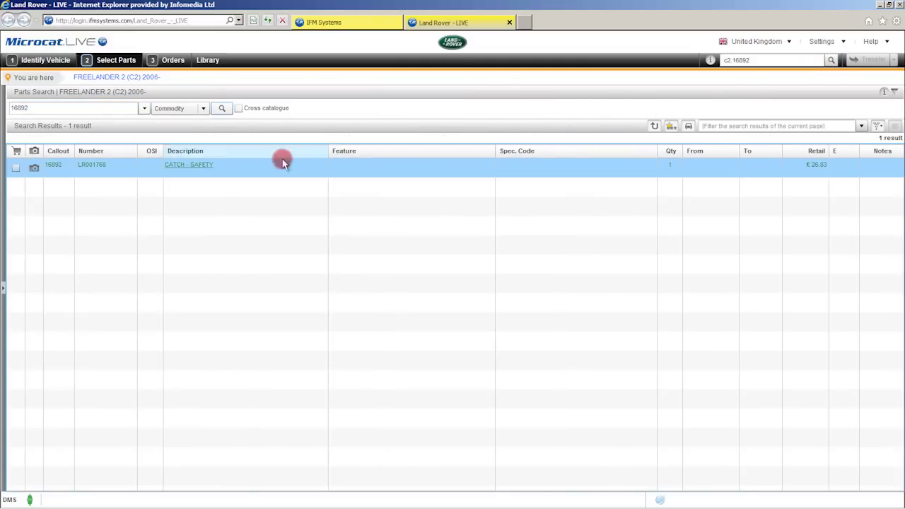
click(195, 174)
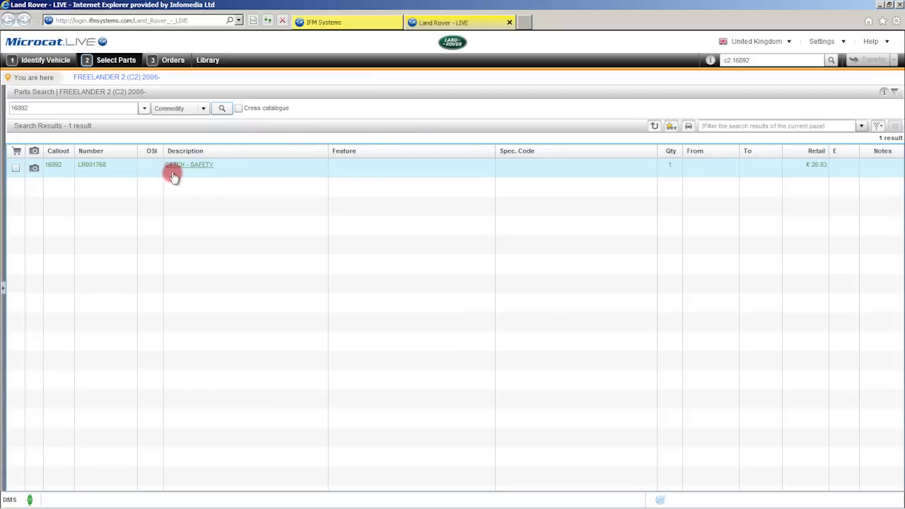
click(34, 171)
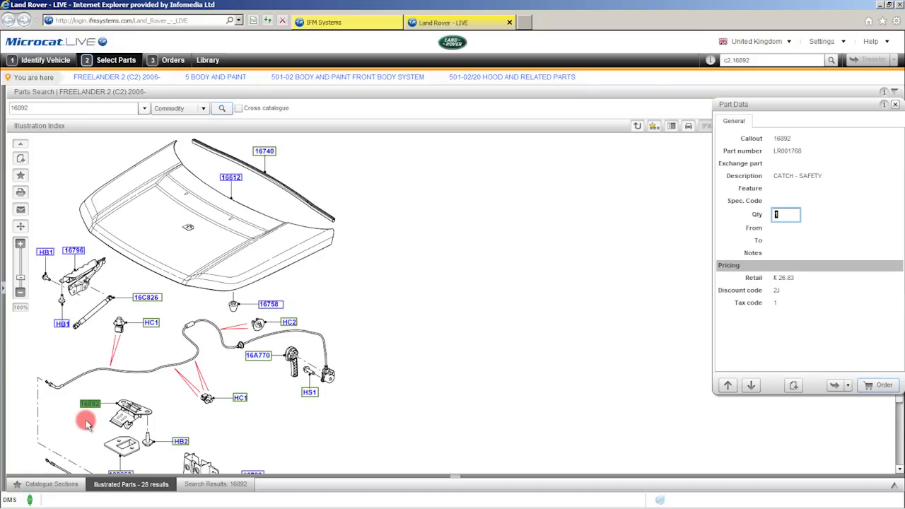
Return to vehicle identification and identify the vehicle using the first VIN in the search history
click(47, 63)
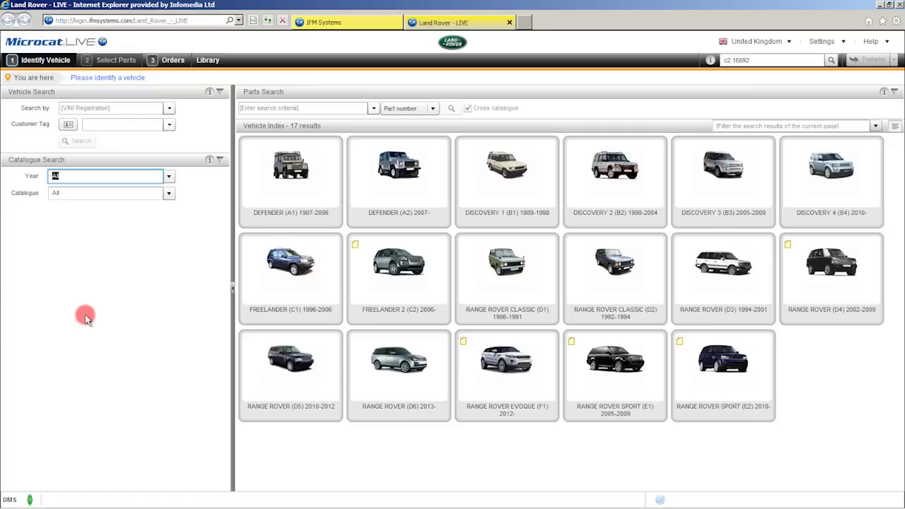
click(169, 108)
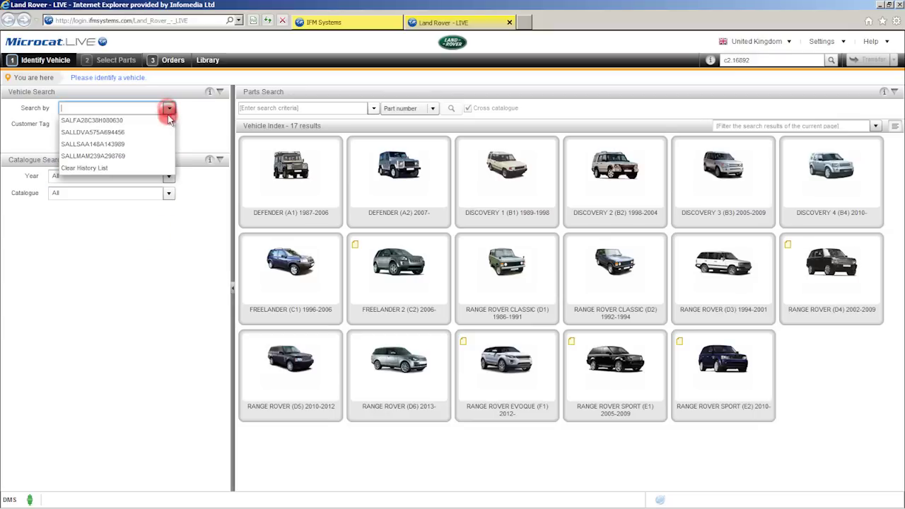
click(167, 119)
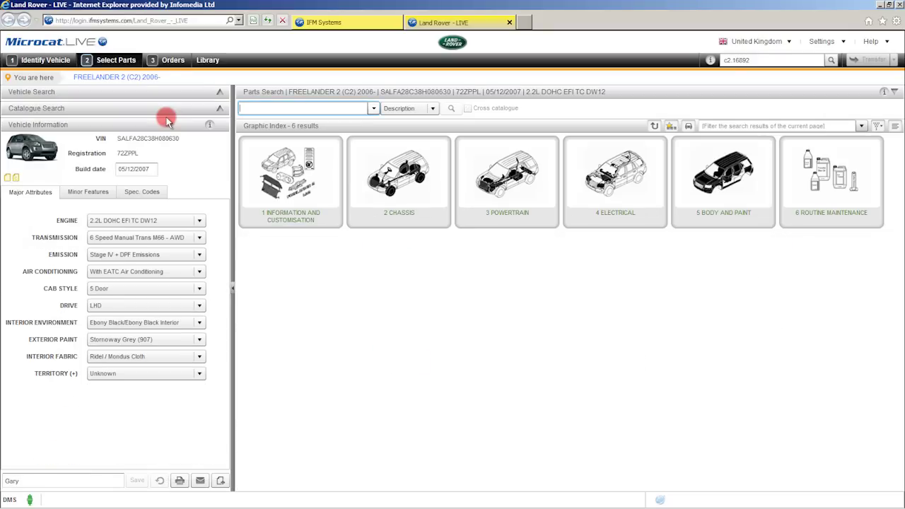
Search the identified vehicle's parts by description for "sensor"
click(241, 108)
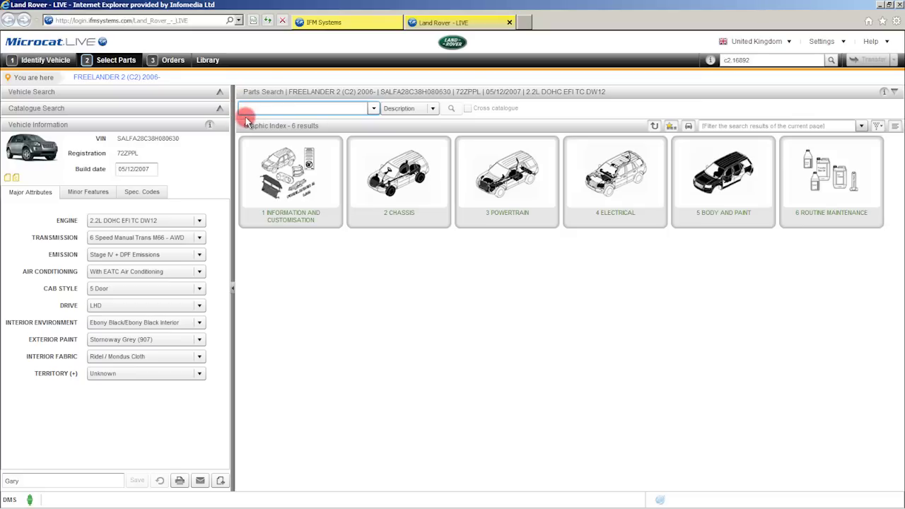
text(water pump)
click(432, 109)
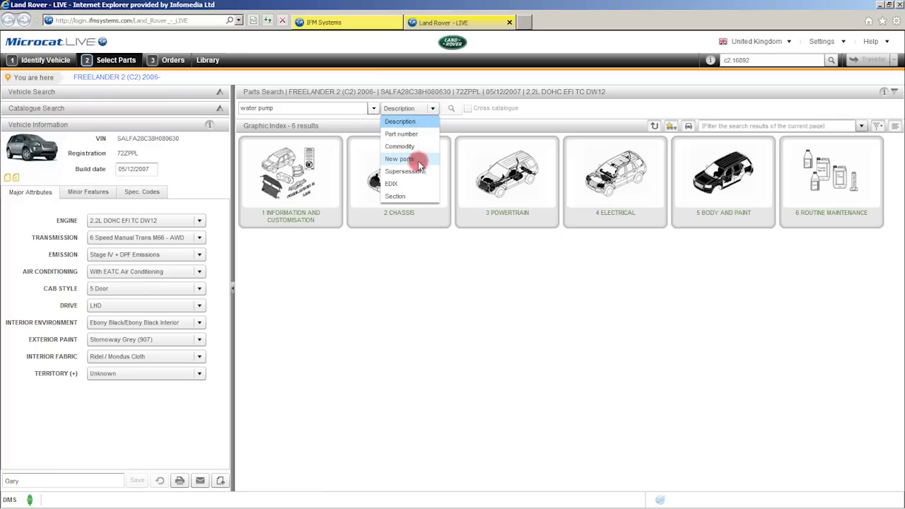
click(415, 121)
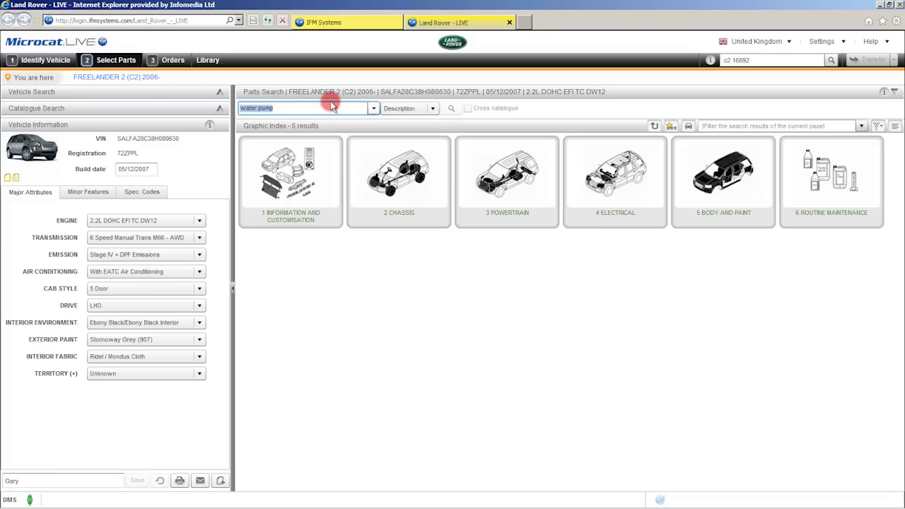
text(sensor)
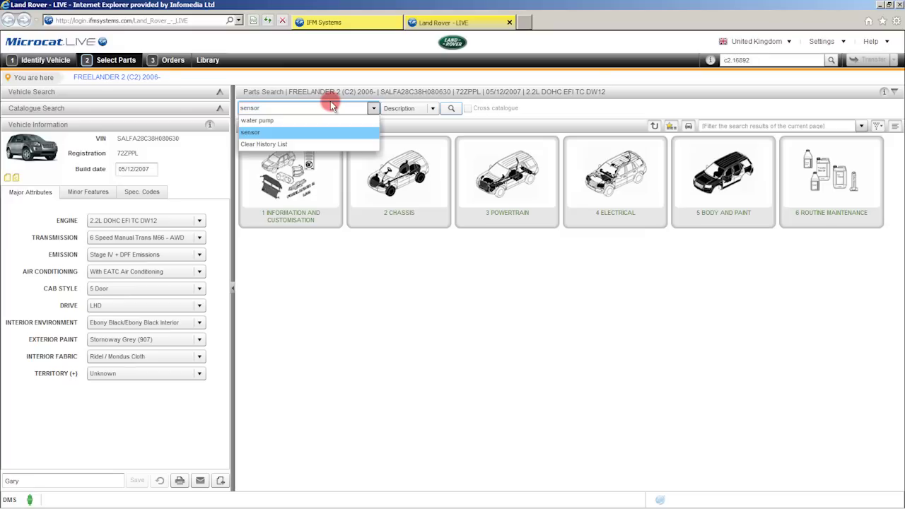
click(451, 112)
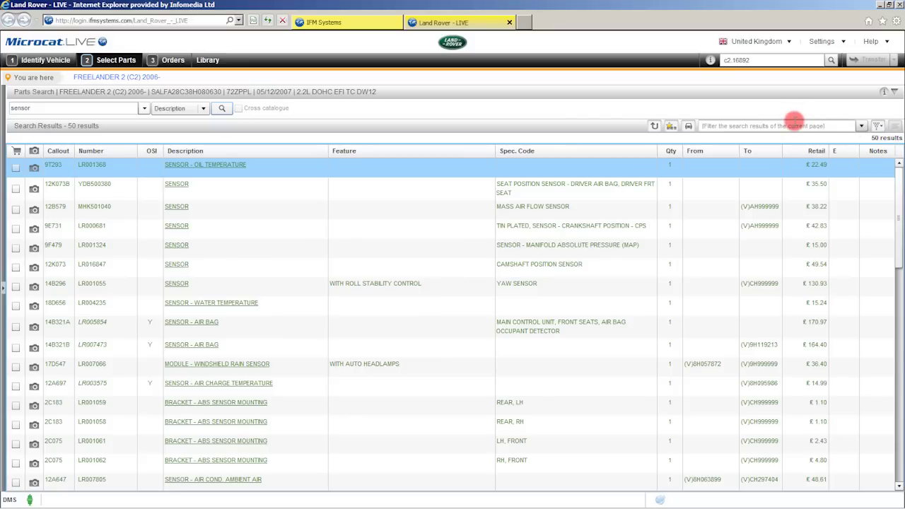
Filter the sensor search results by "water t"
click(794, 122)
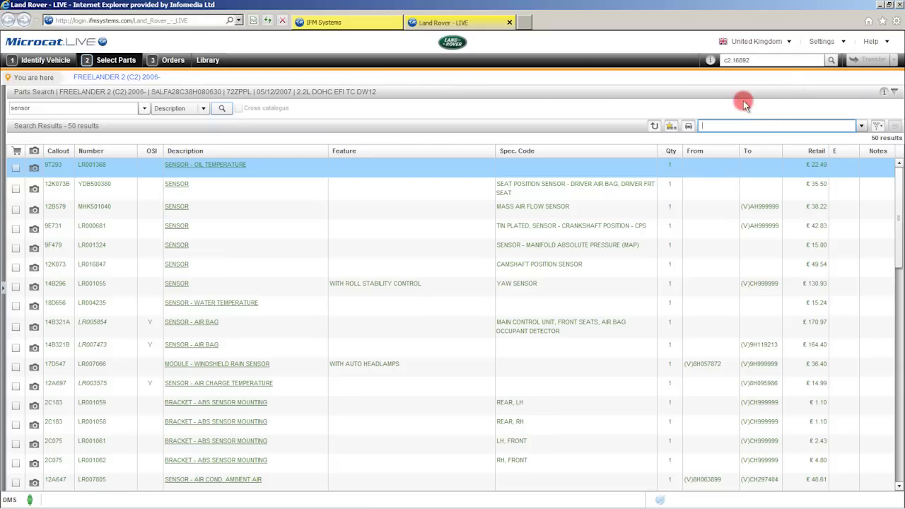
text(wa)
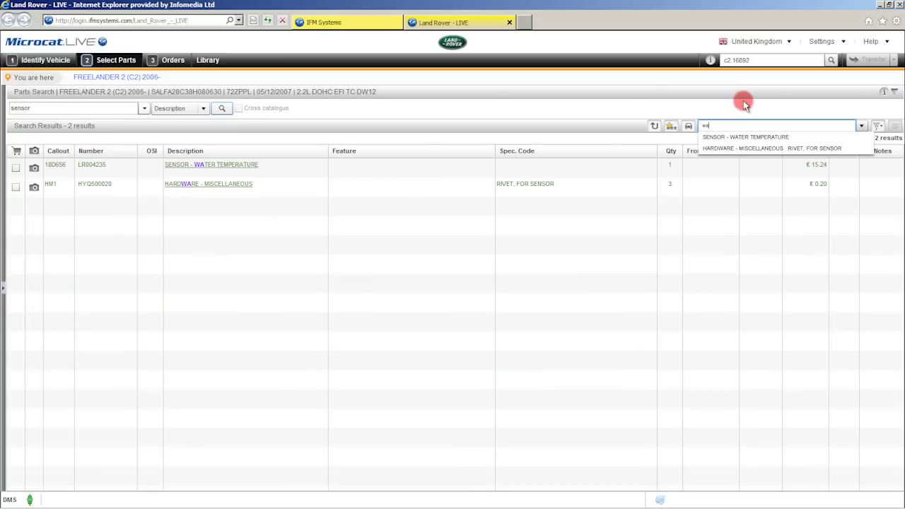
text(ter)
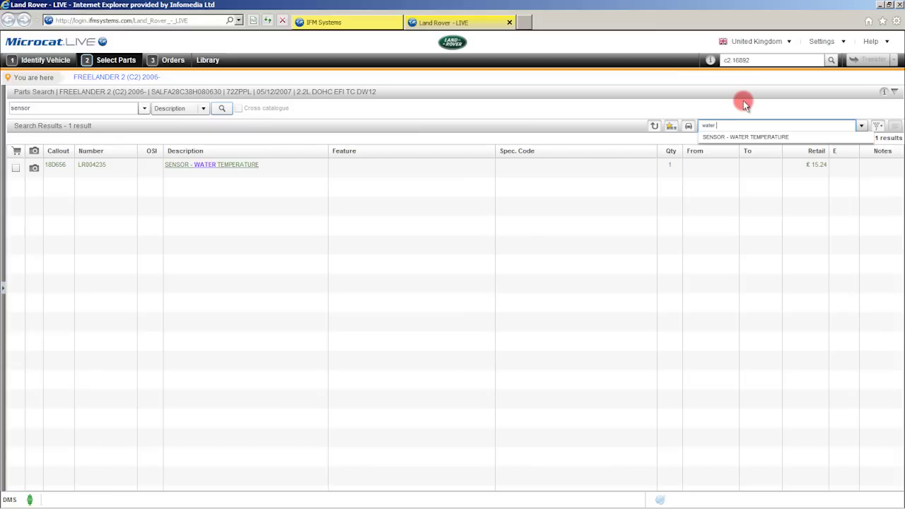
text( t)
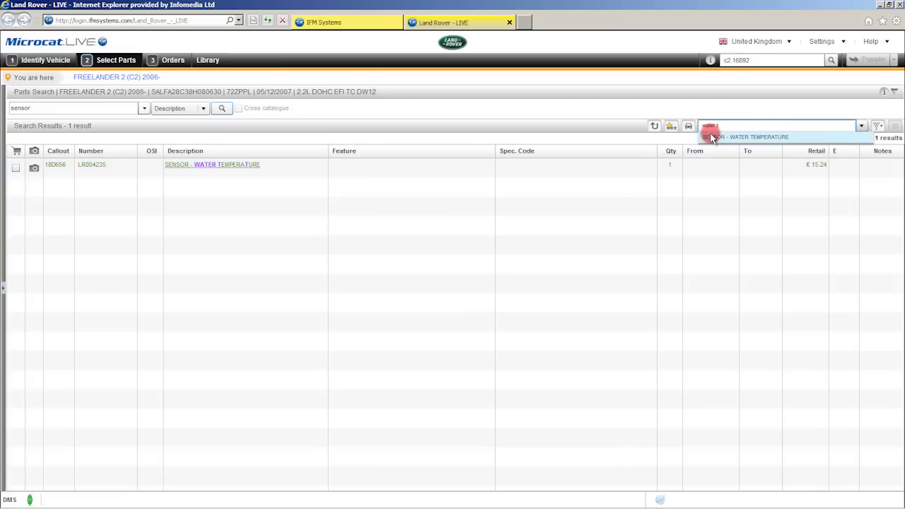
Clear the "water t" filter from the sensor search results
click(104, 110)
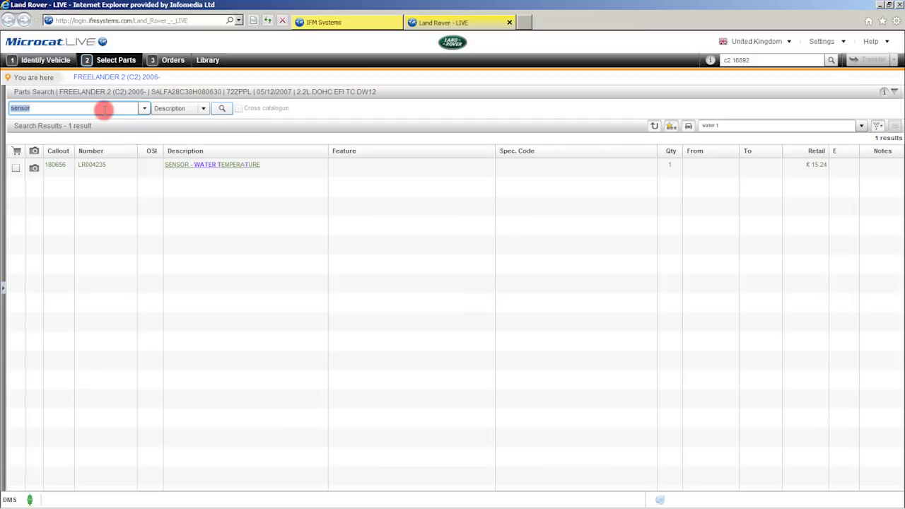
click(750, 125)
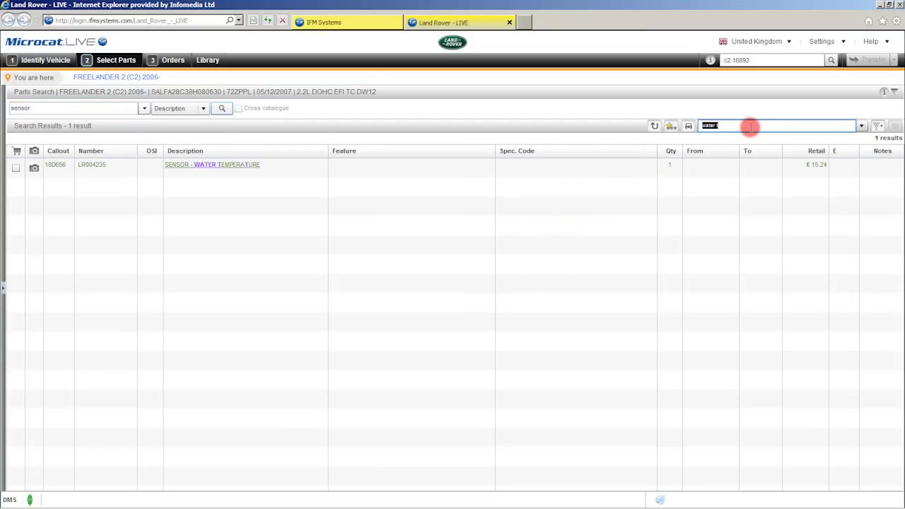
key(BackSpace)
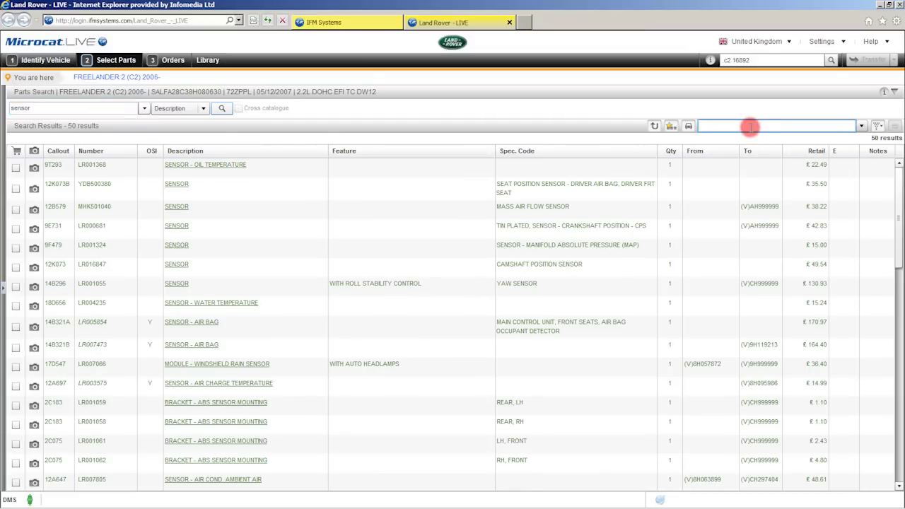
Search by description for "water pump" and open the illustration and part data of PUMP - WATER, part LR011694
click(38, 108)
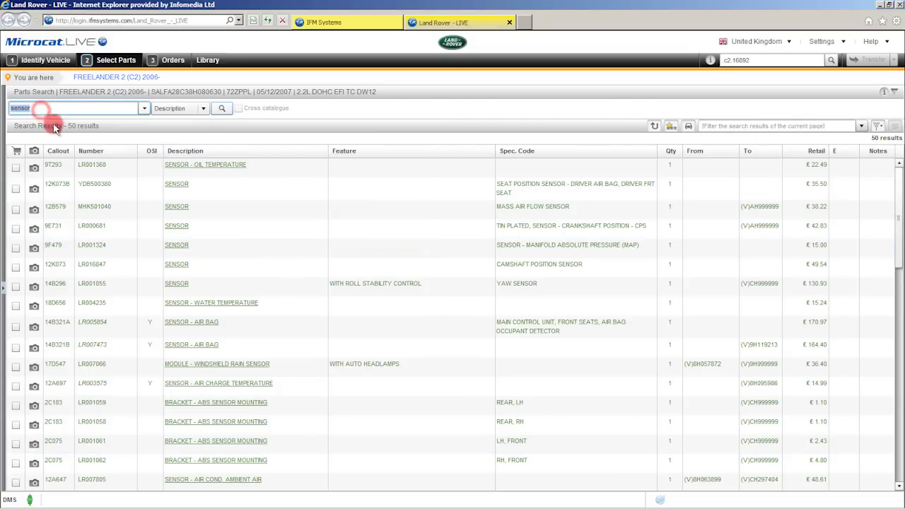
text(water pump)
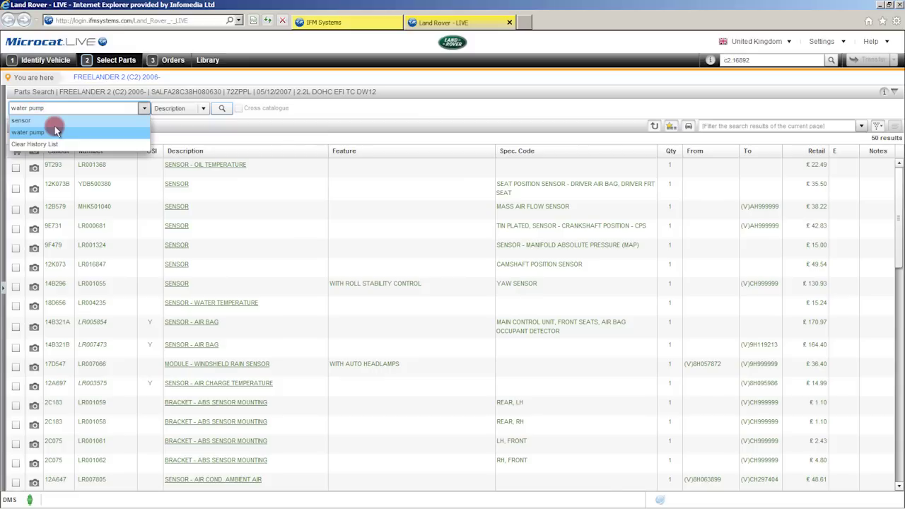
click(55, 128)
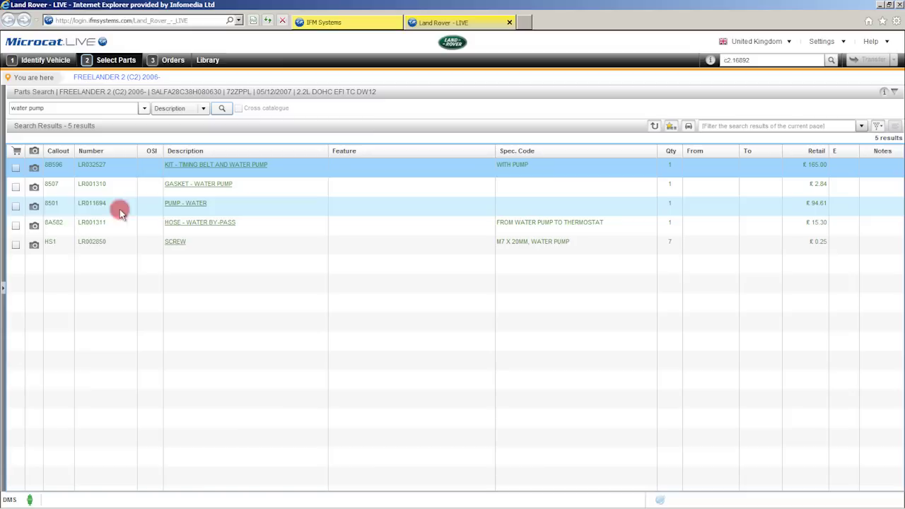
click(35, 209)
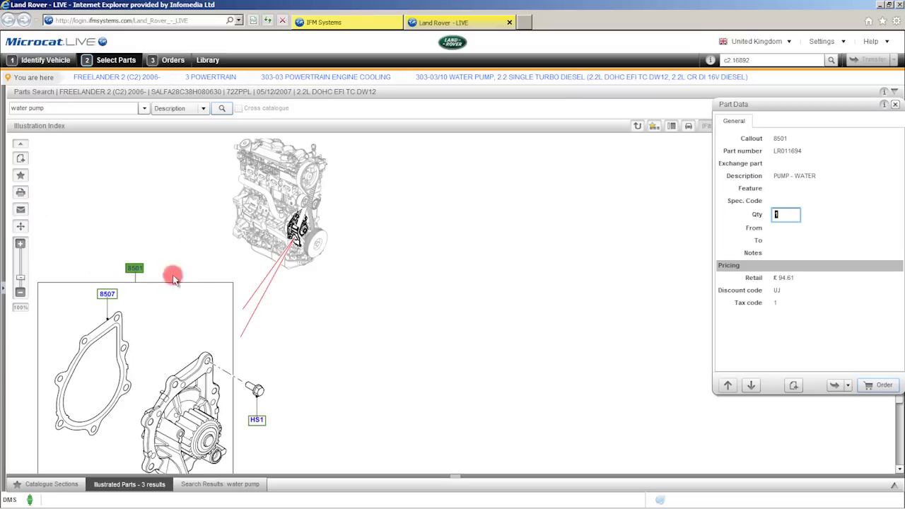
drag(744, 107, 736, 111)
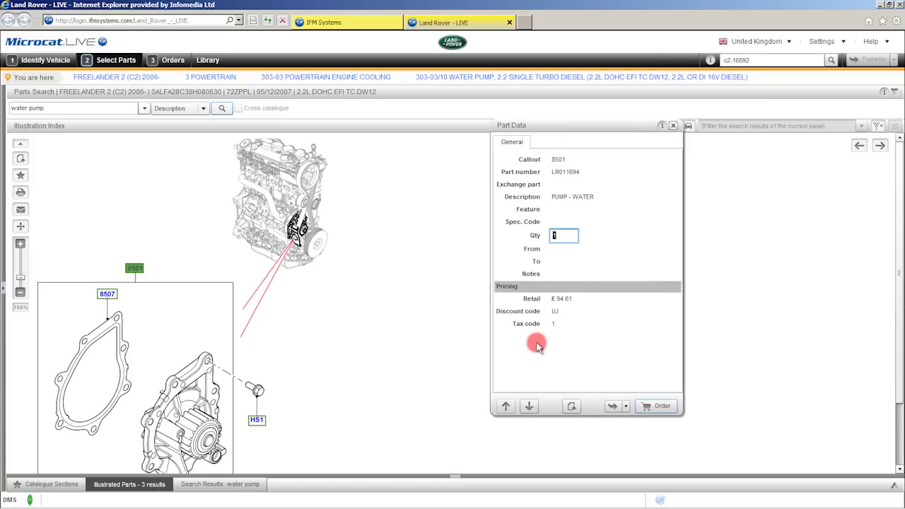
Change the parts search type to Commodity, search for 16612 and examine the HOOD results
click(203, 108)
click(203, 108)
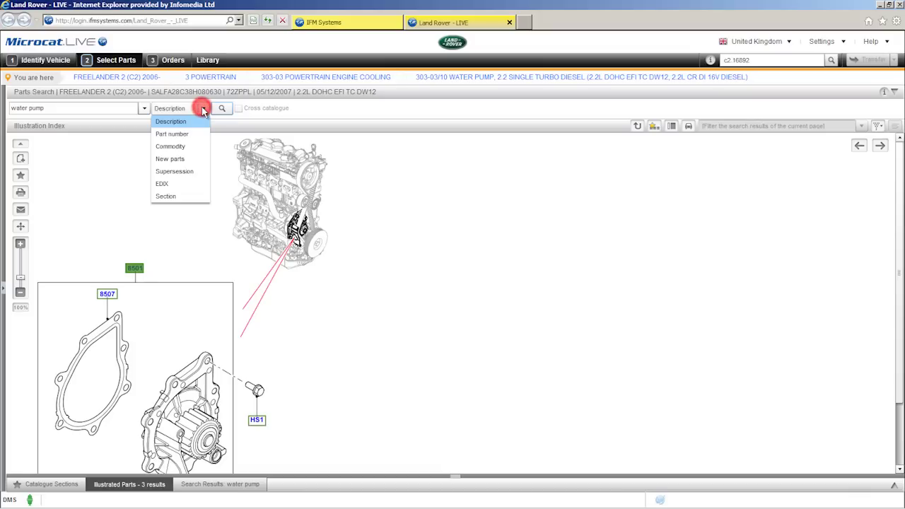
click(196, 150)
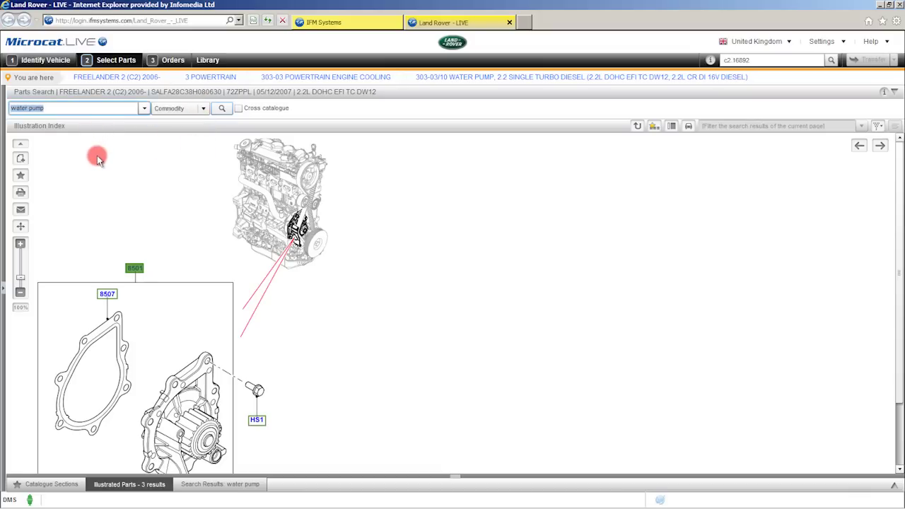
text(16612)
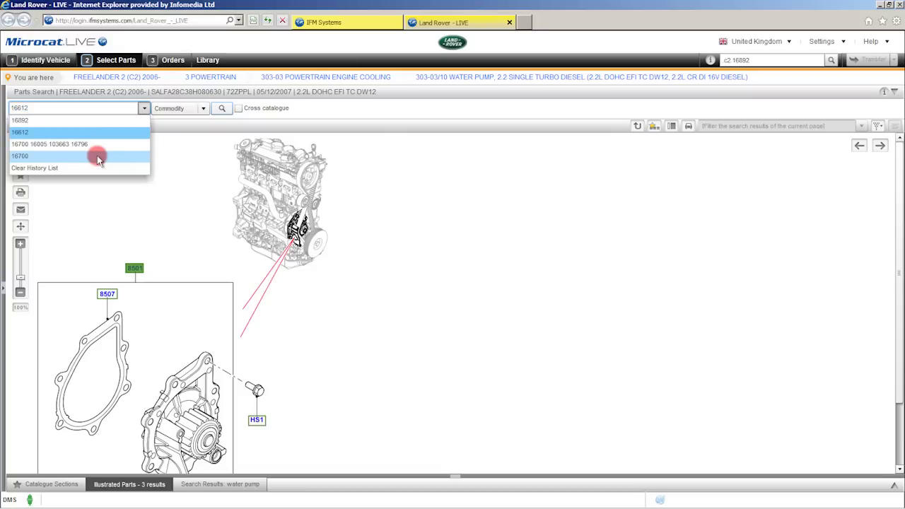
click(98, 159)
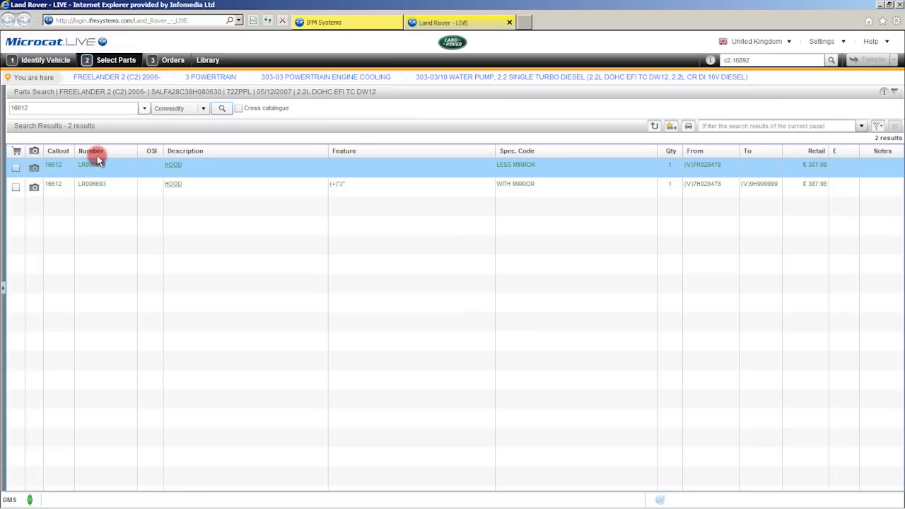
click(110, 168)
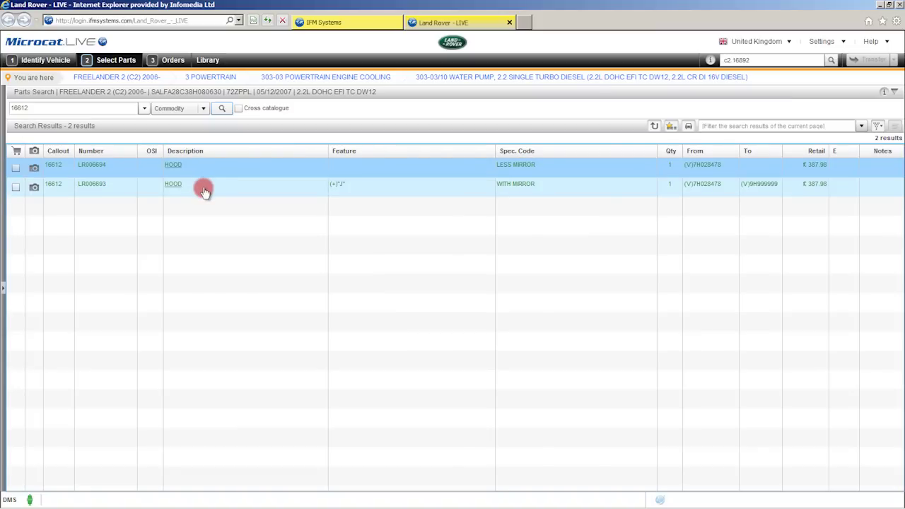
Search by commodity for 16700, 16005, 103663 and 16796 together and examine the GUIDE result
click(75, 112)
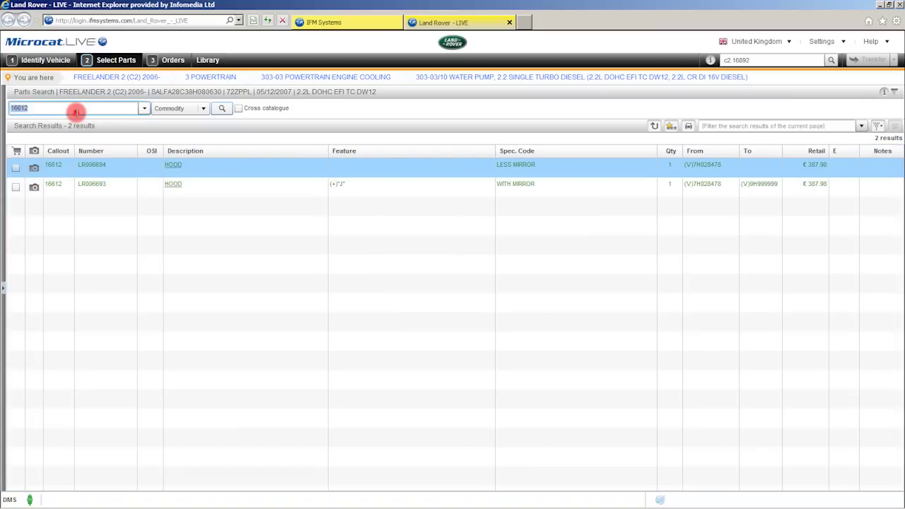
click(143, 108)
click(132, 132)
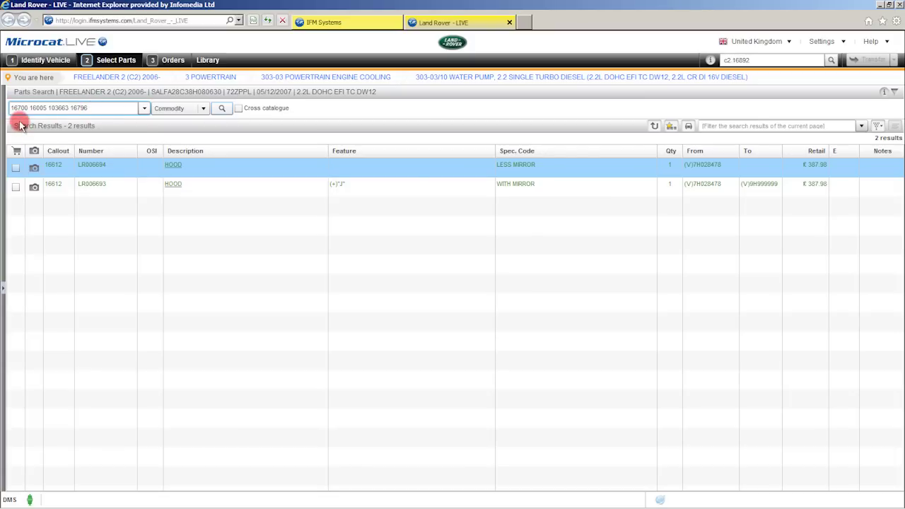
click(222, 109)
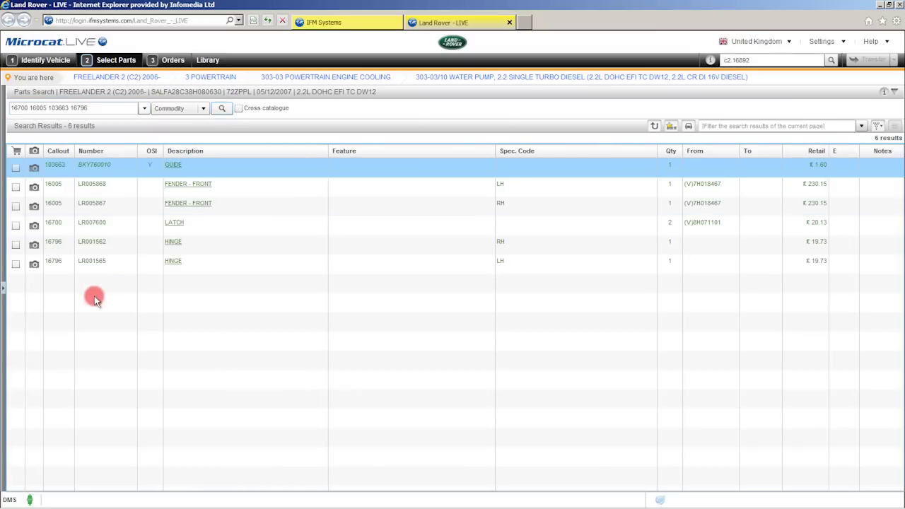
click(59, 166)
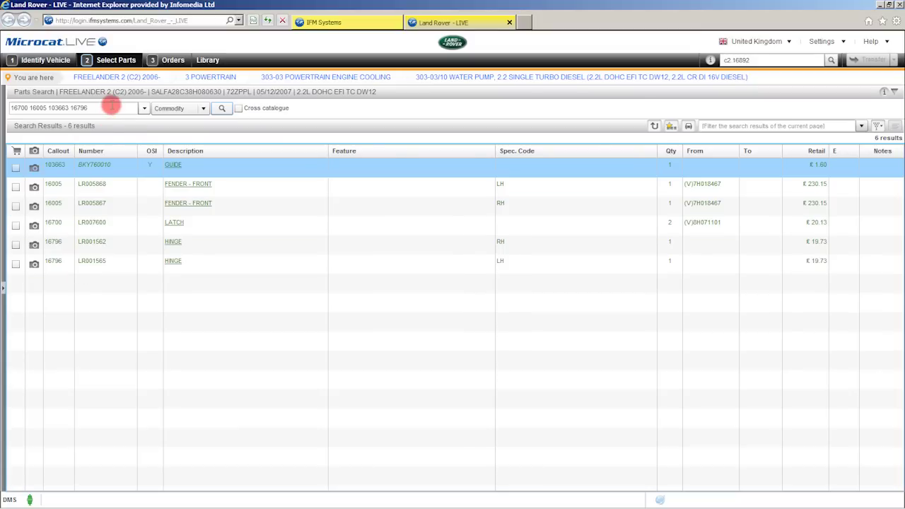
Search by commodity for 16612, open the illustration of HOOD LR006694 and move its part data beside the drawing
click(111, 106)
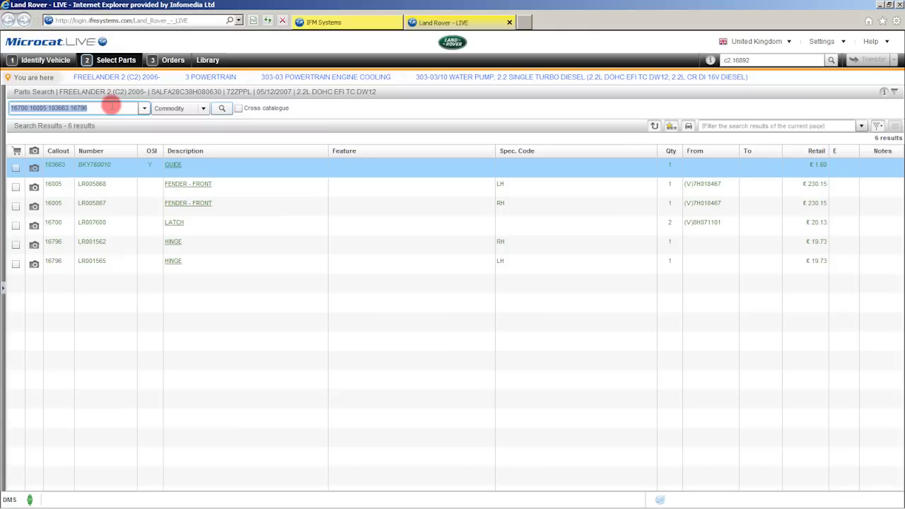
text(16612)
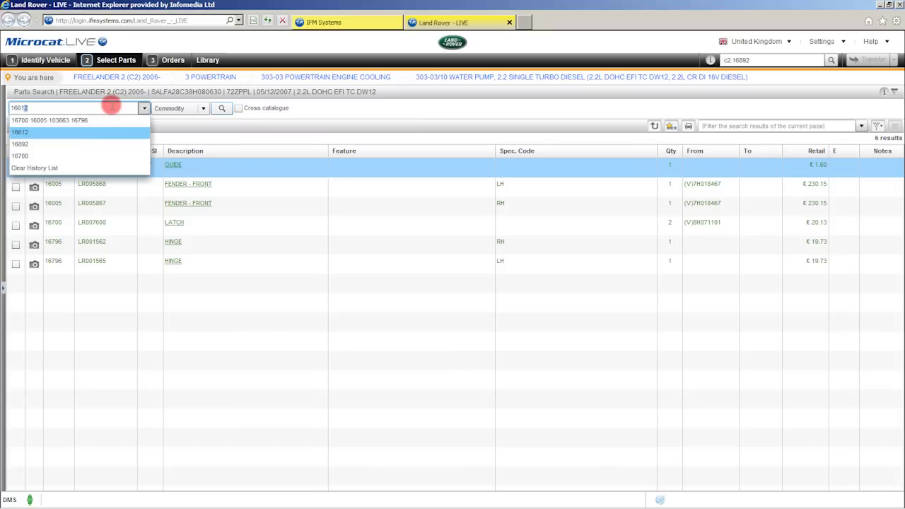
key(Return)
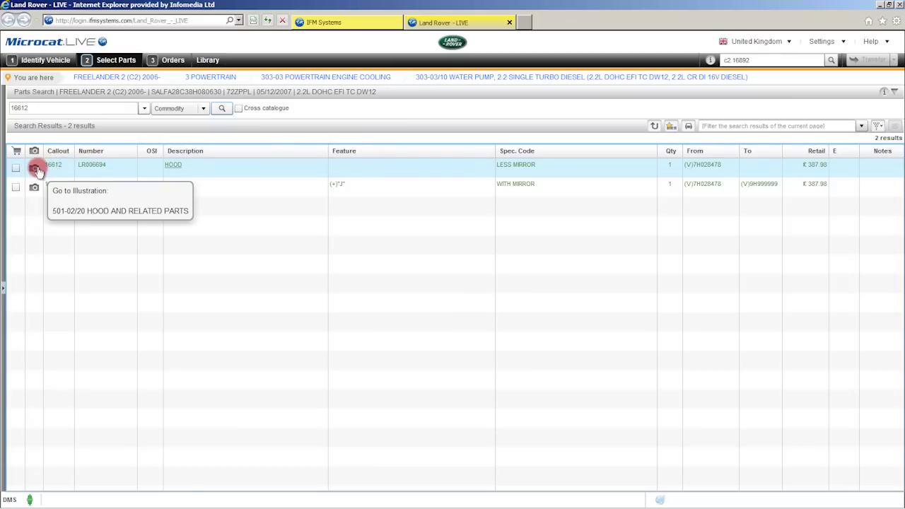
click(35, 170)
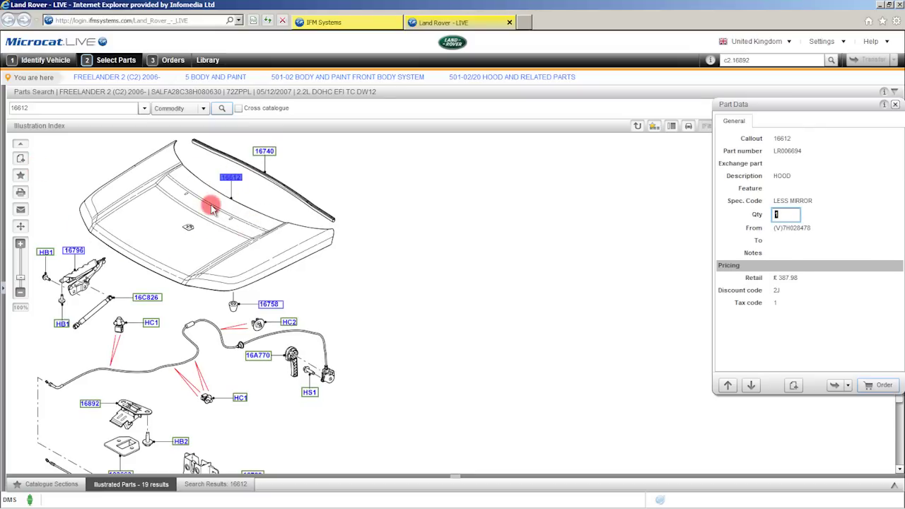
drag(728, 106, 463, 142)
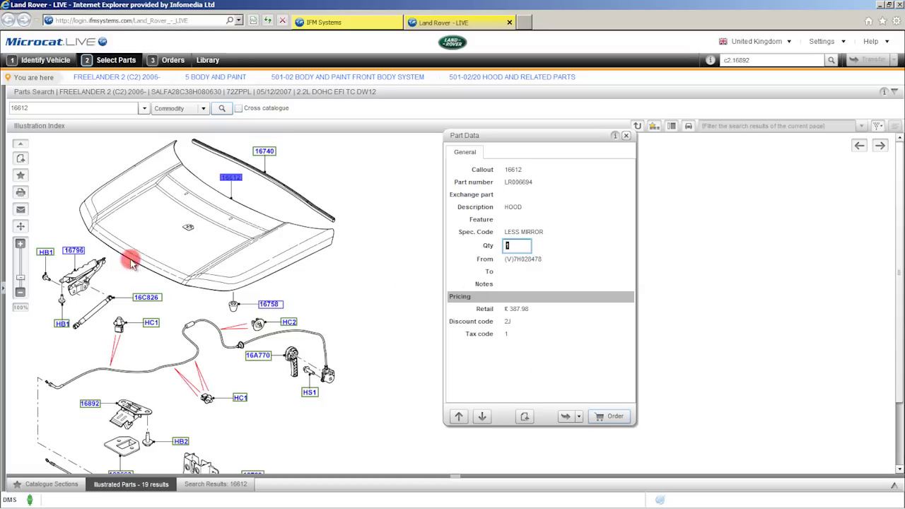
Open the part data of CATCH - SAFETY, callout 16892, and order a quantity of 2
click(86, 408)
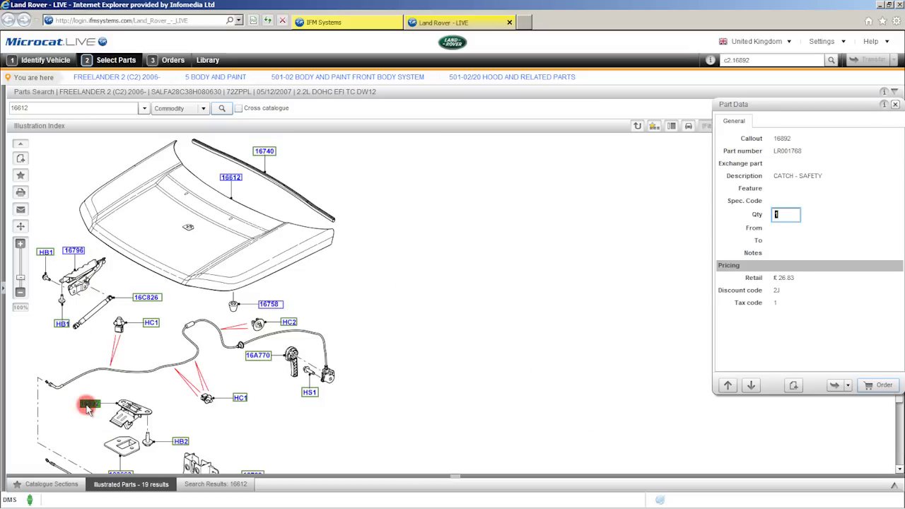
drag(733, 105, 432, 144)
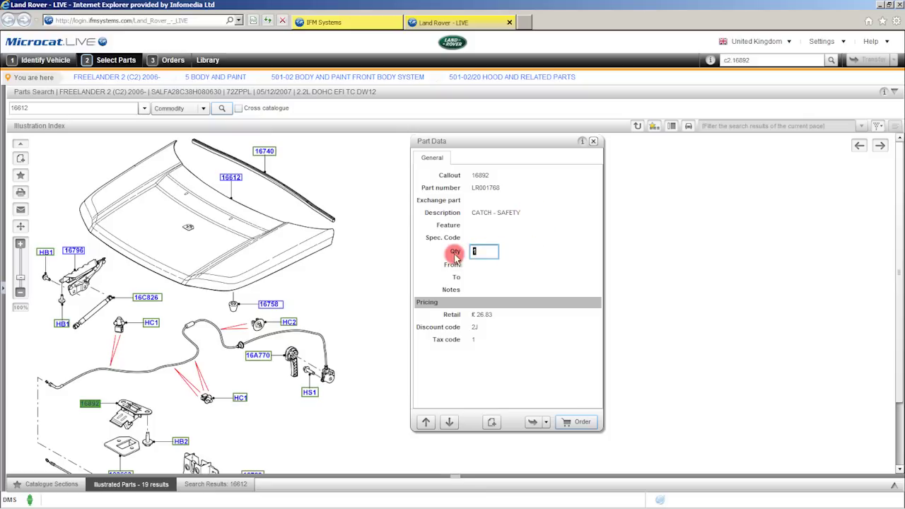
text(2)
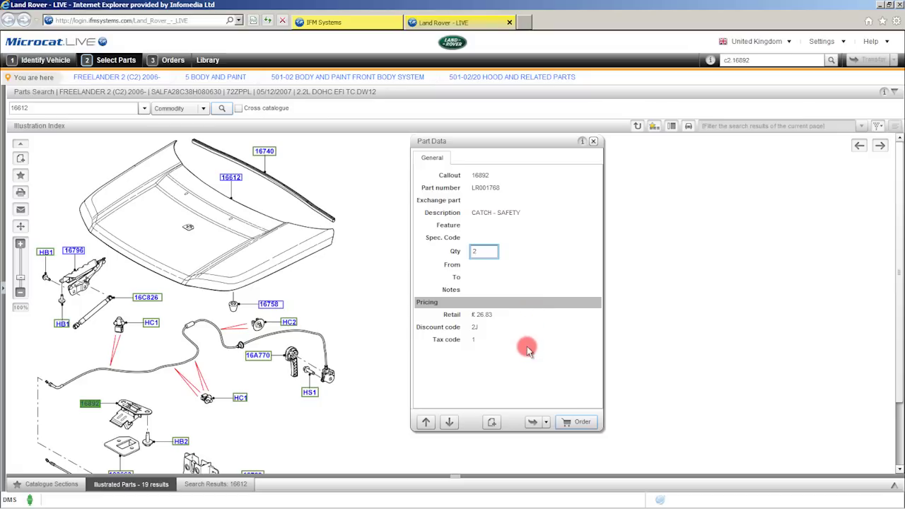
click(568, 427)
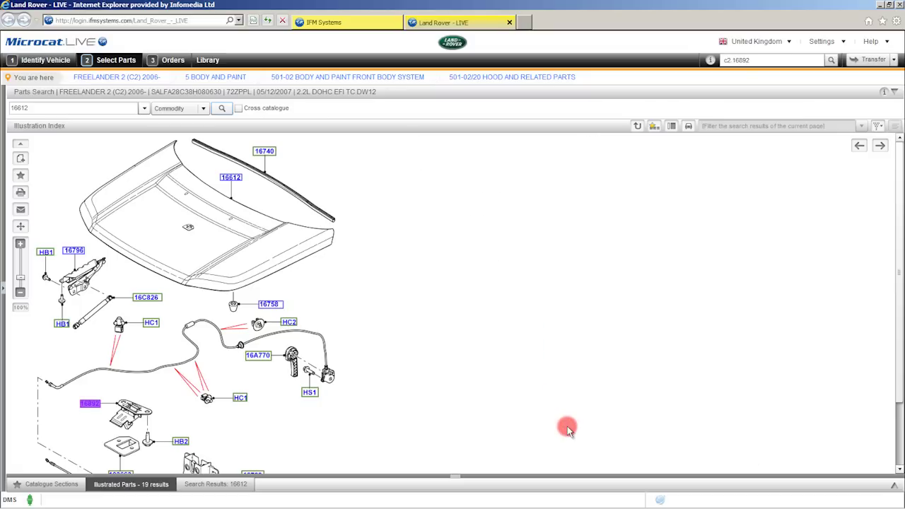
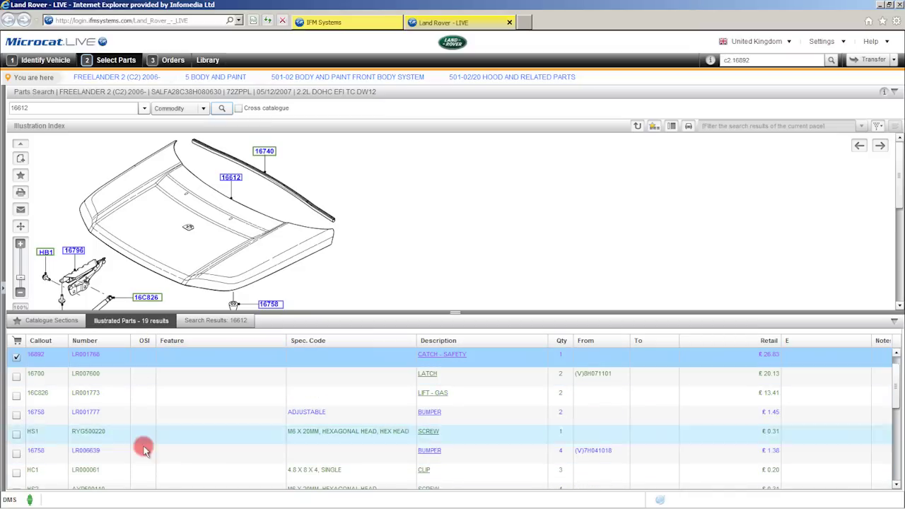
Review the supersession of GUIDE BKY760010 from the illustrated parts list, then close it and collapse the list
drag(895, 381, 896, 443)
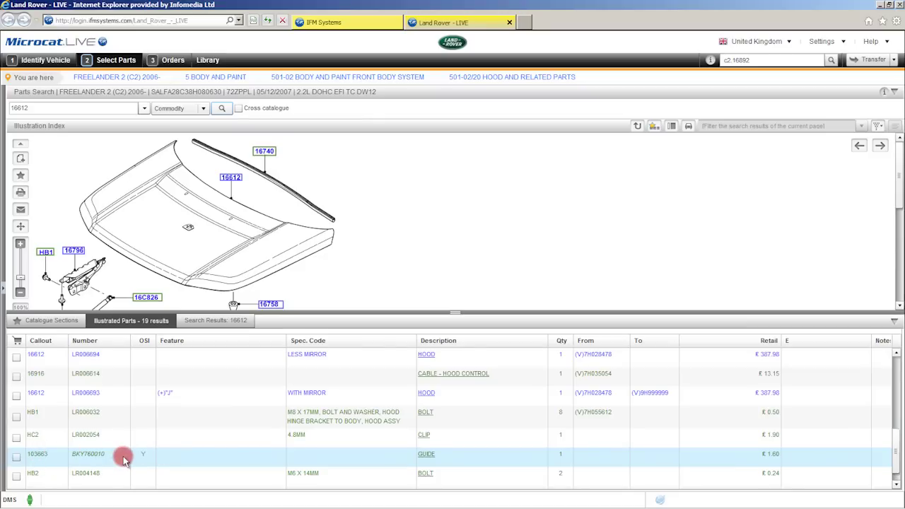
mouse_move(145, 459)
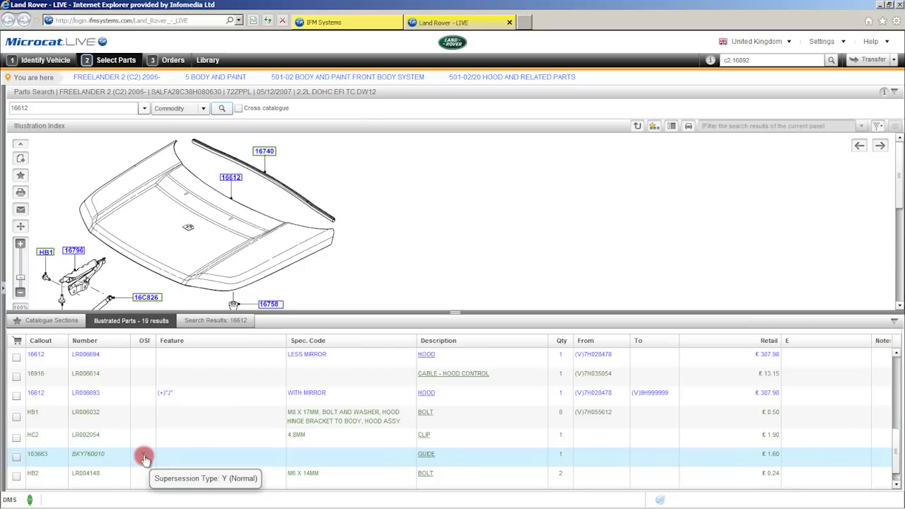
click(145, 459)
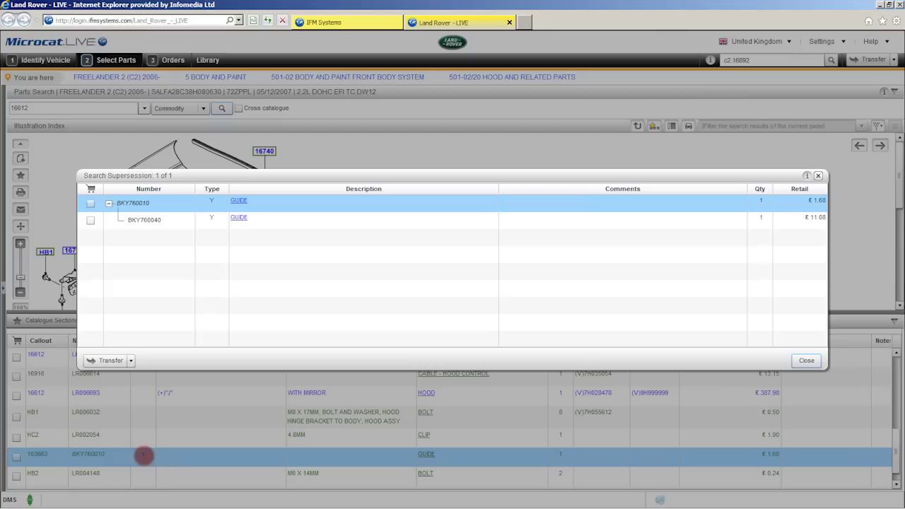
click(163, 203)
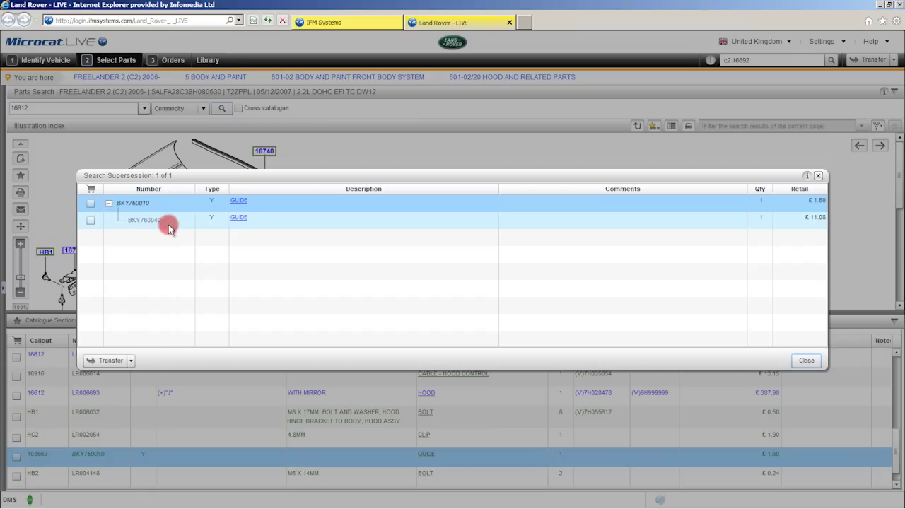
click(817, 176)
click(365, 316)
click(365, 316)
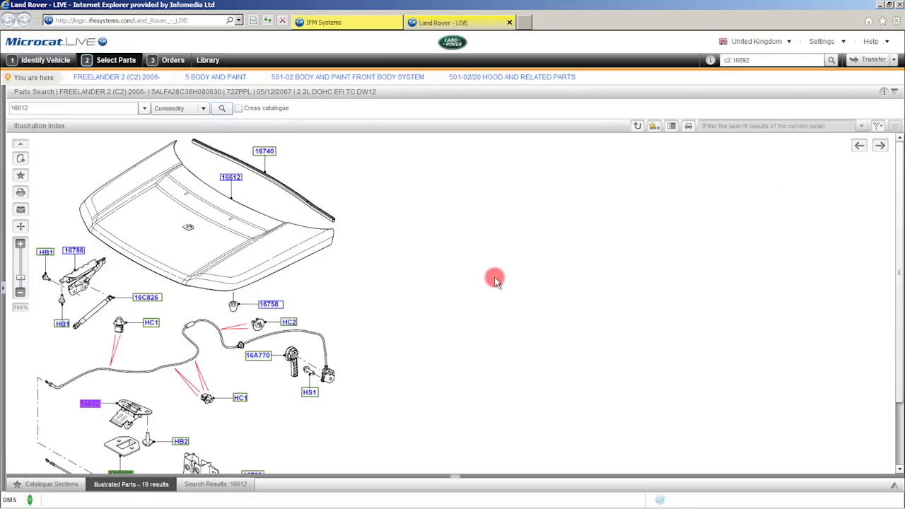
View the part data of the SEAL at callout 16740 in the hood illustration and close it
scroll(495, 279, down, 2)
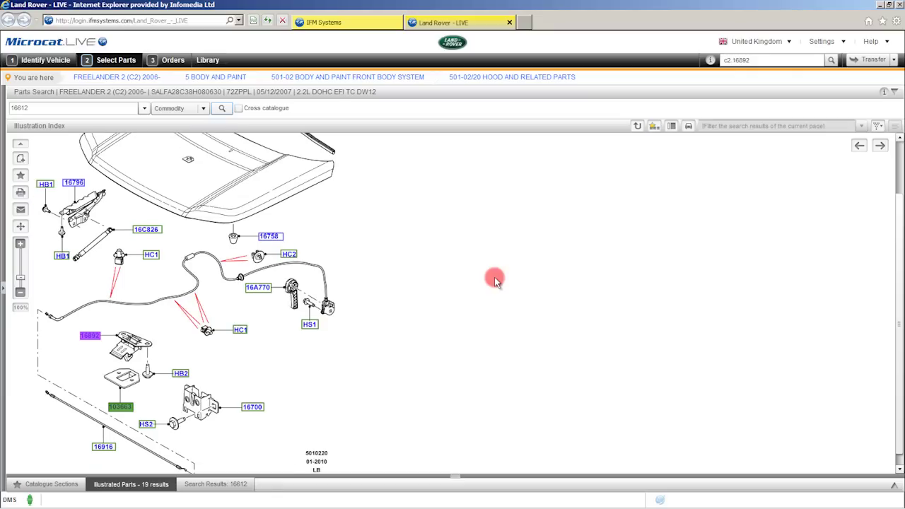
scroll(495, 280, down, 1)
scroll(495, 279, up, 1)
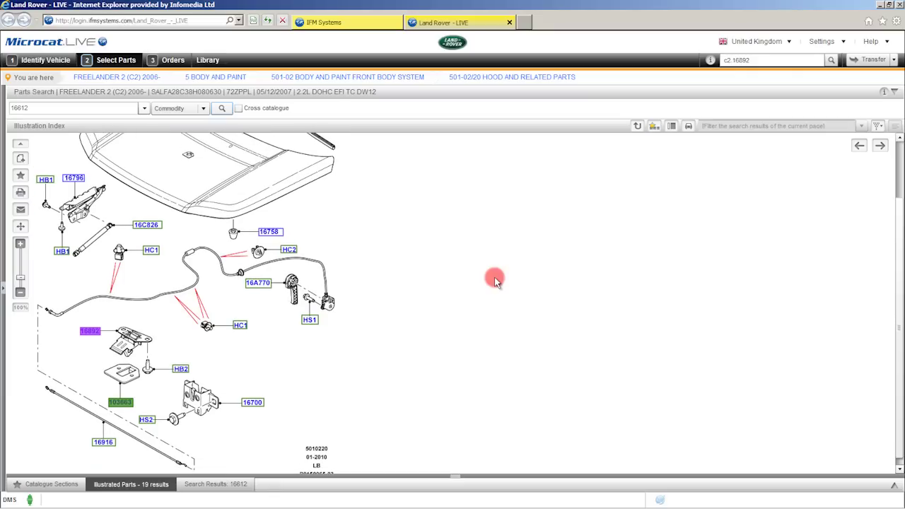
scroll(495, 279, up, 1)
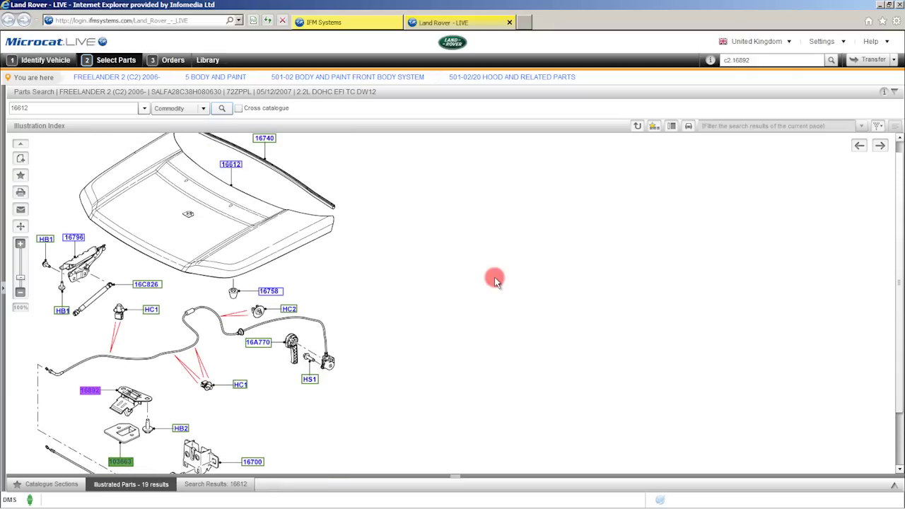
scroll(495, 279, up, 1)
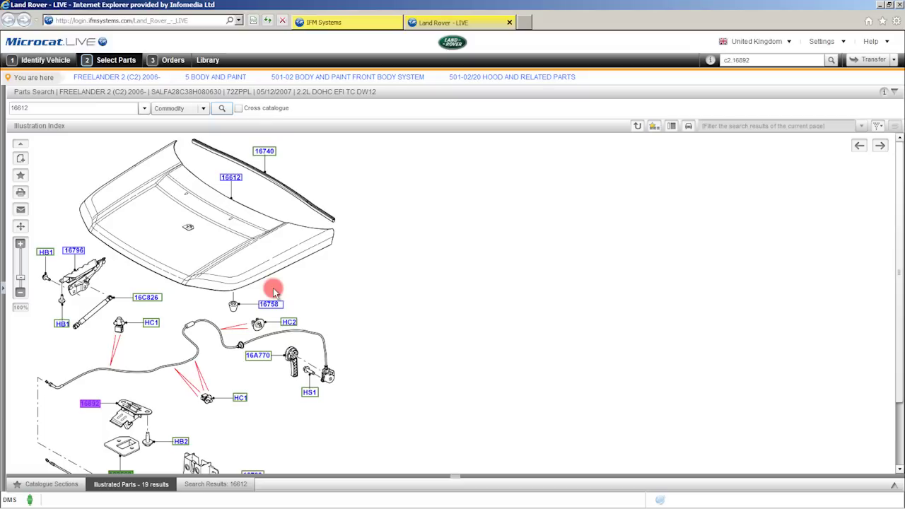
click(265, 155)
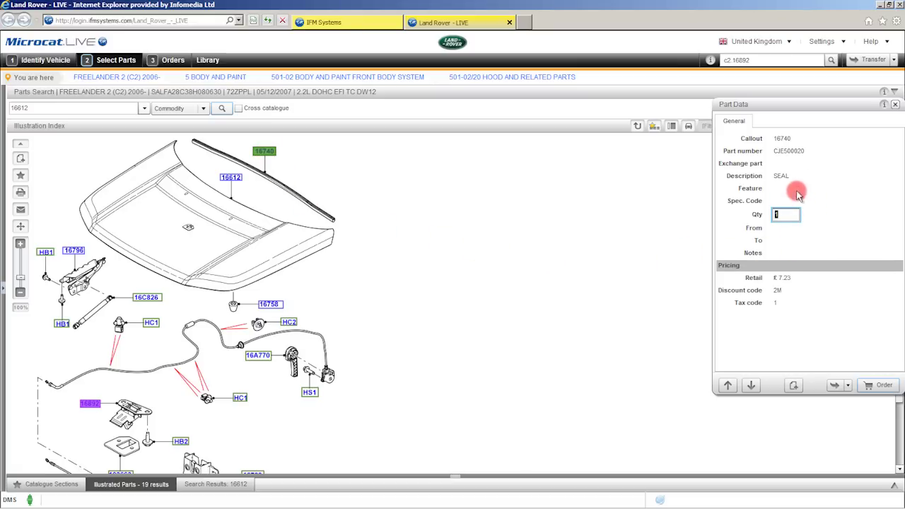
click(895, 104)
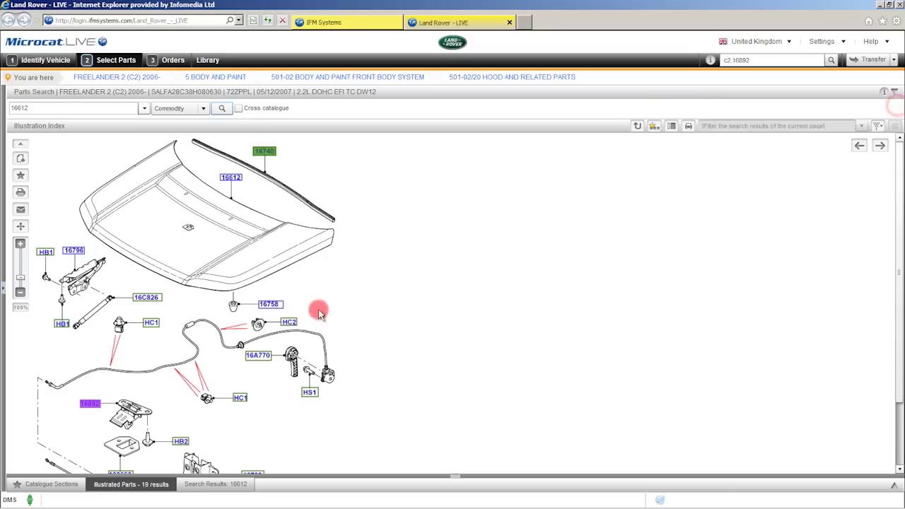
Examine the SEAL row, part CJE500020, in the illustrated parts list and collapse the list
click(125, 485)
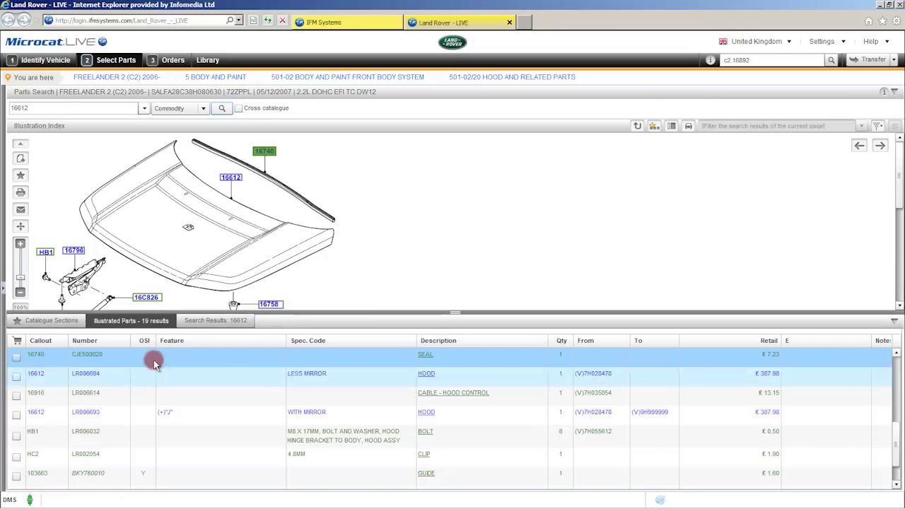
click(145, 353)
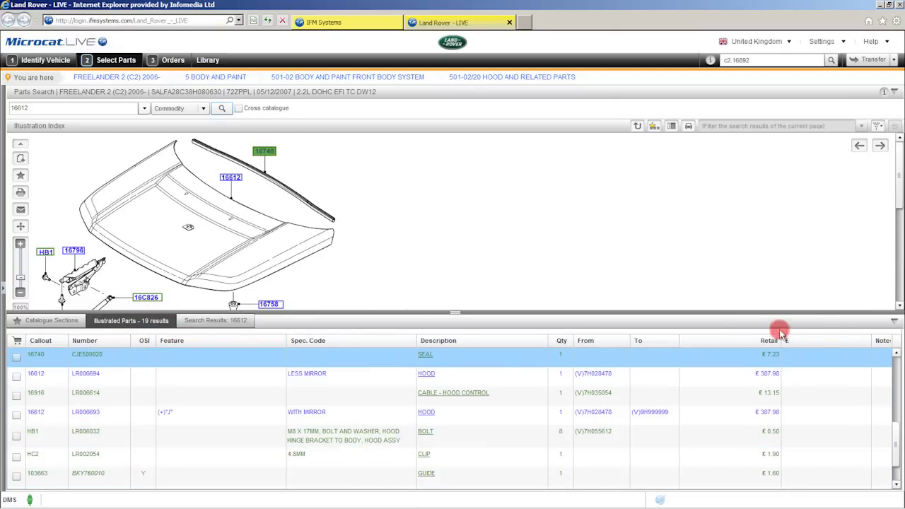
click(896, 311)
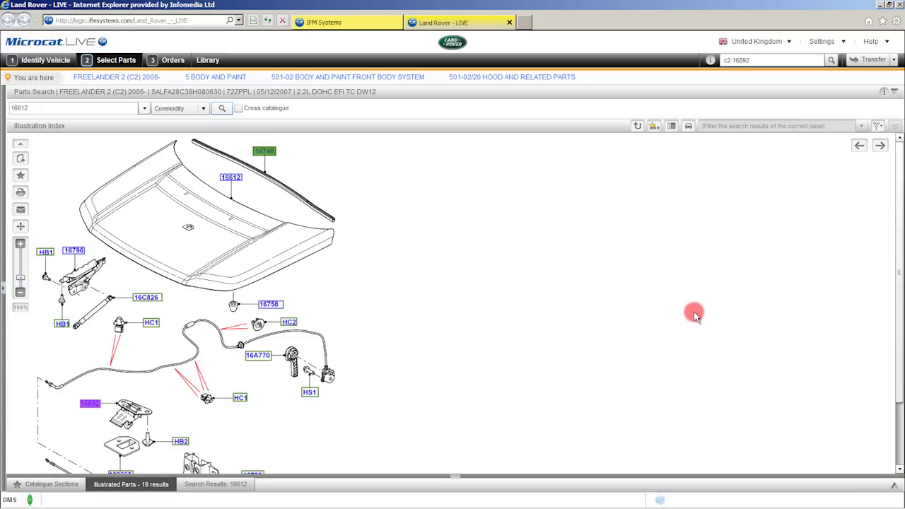
Open the part data of callout 103663 in the illustration, review its supersession from there and close it
scroll(693, 314, down, 5)
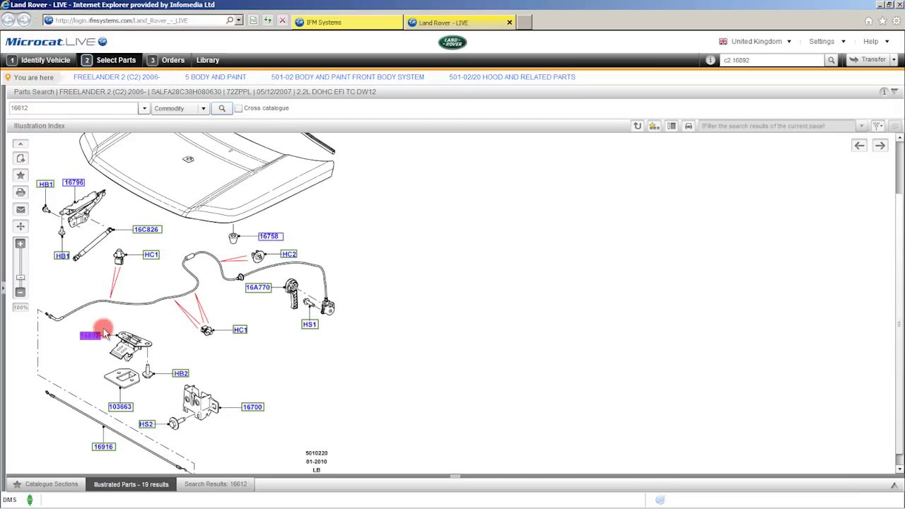
click(116, 408)
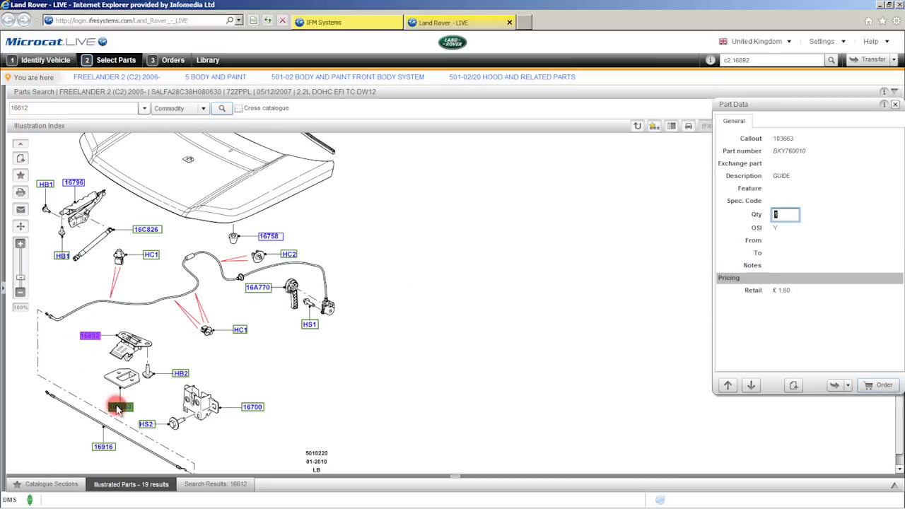
drag(755, 108, 569, 134)
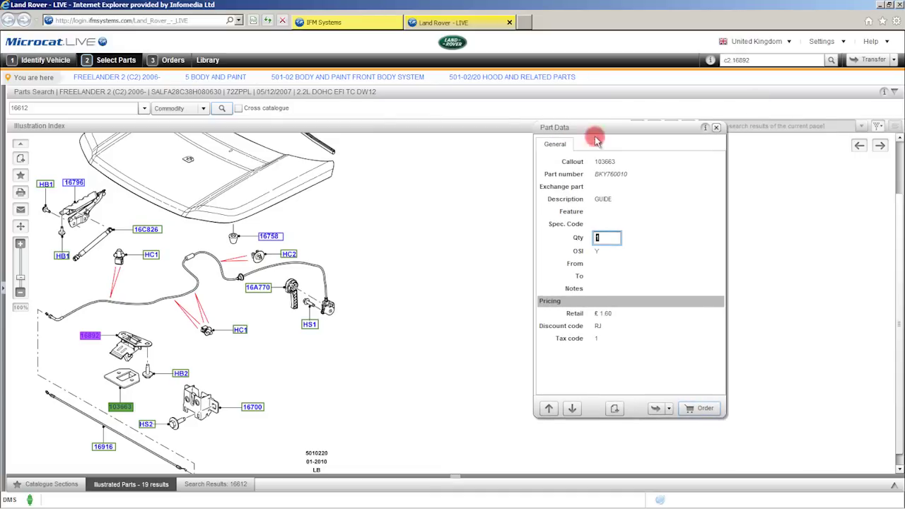
click(597, 256)
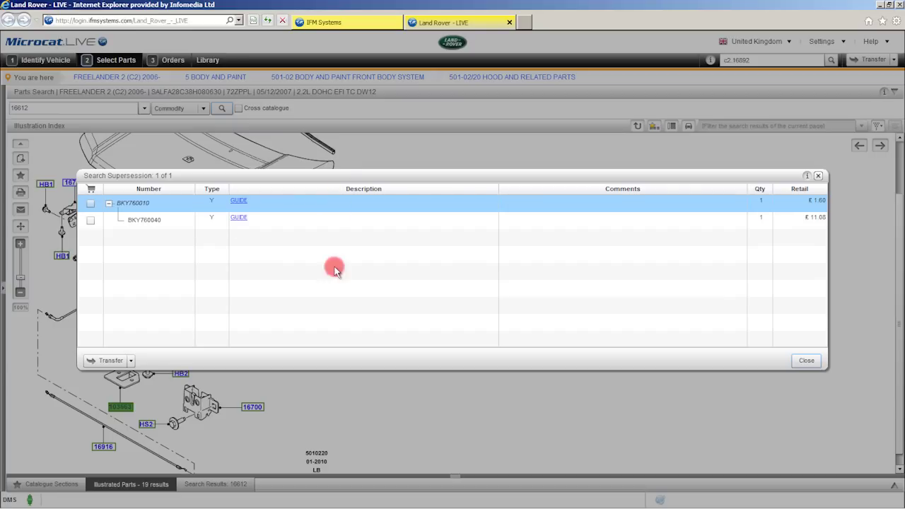
click(818, 176)
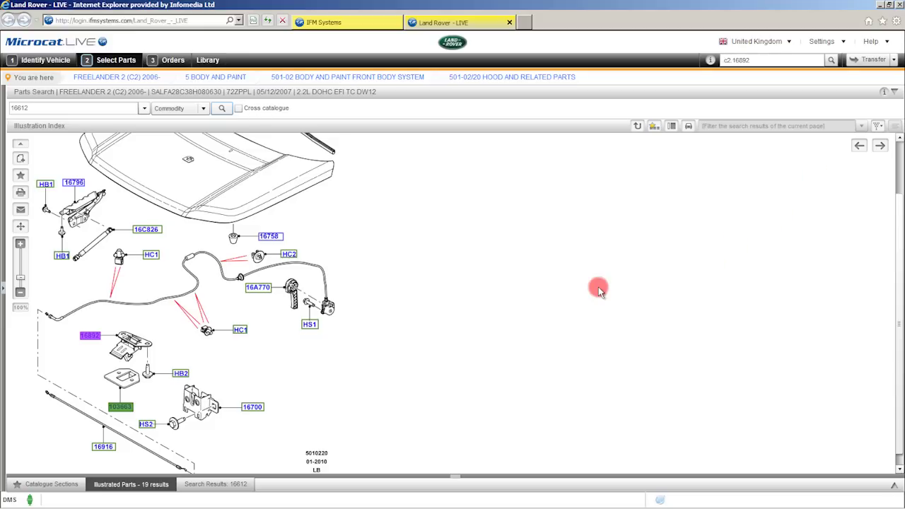
Order the LIFT - GAS part LR001773 from callout 16C826 in the hood illustration
scroll(598, 290, up, 3)
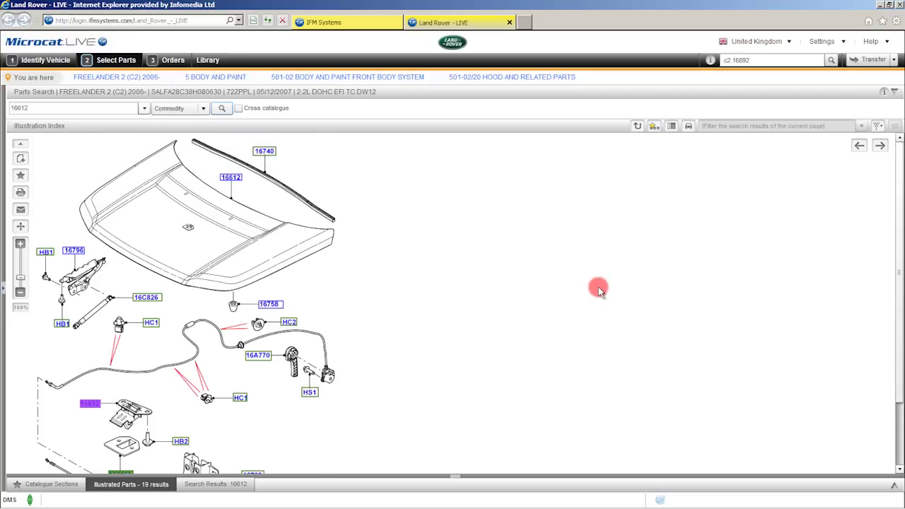
click(149, 299)
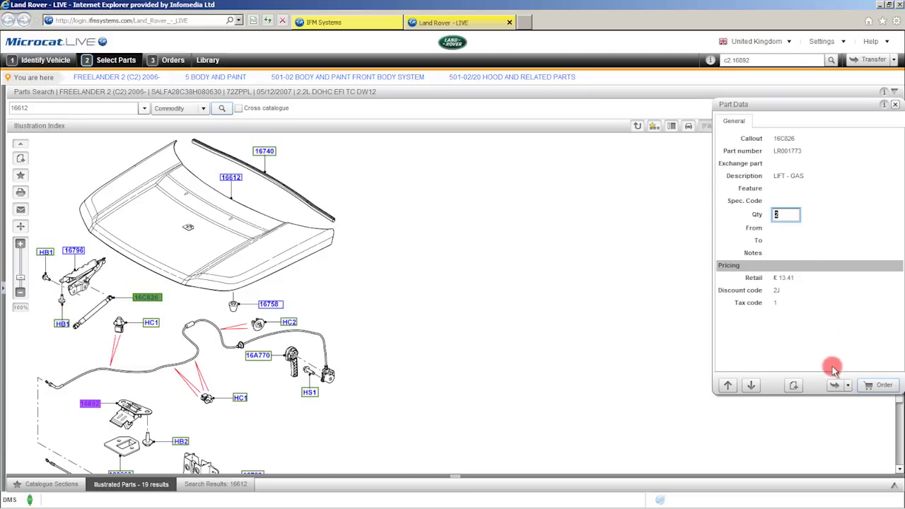
click(866, 386)
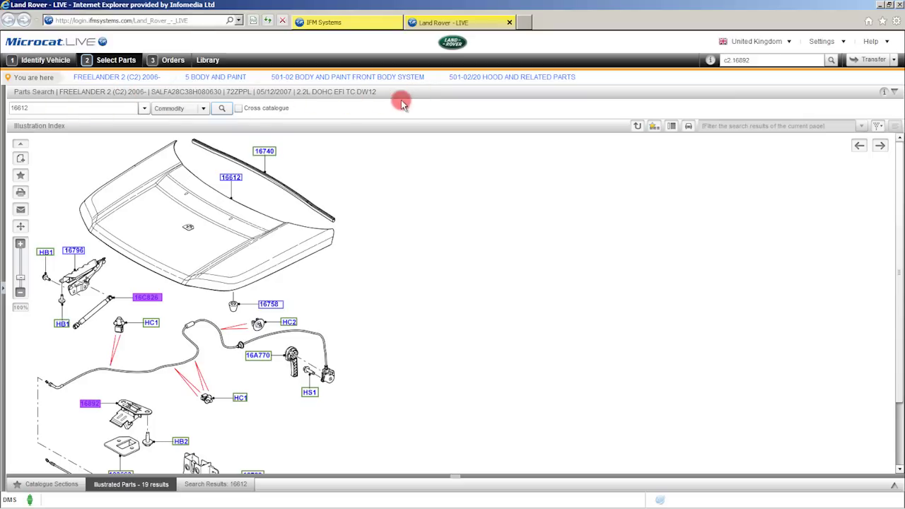
Review the alternatives listed at each level of the catalogue path, from illustration section up to vehicle model, and close the list
click(488, 79)
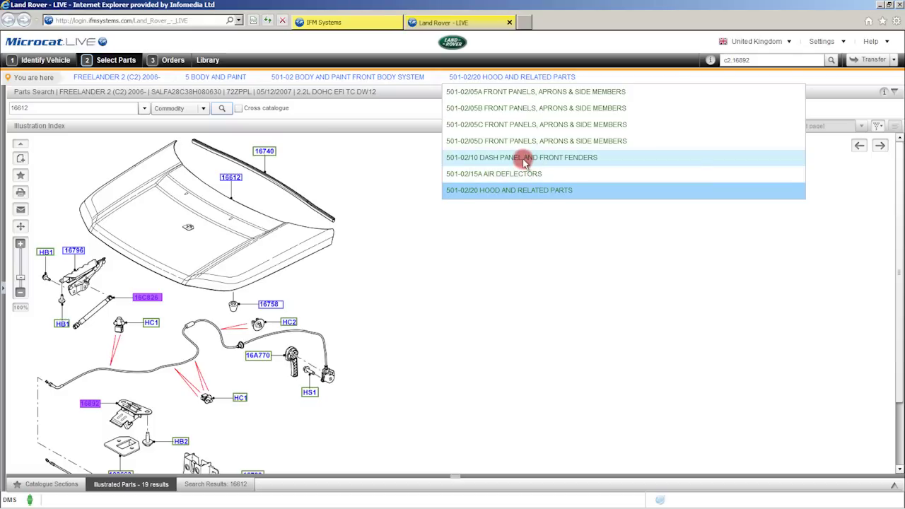
click(362, 77)
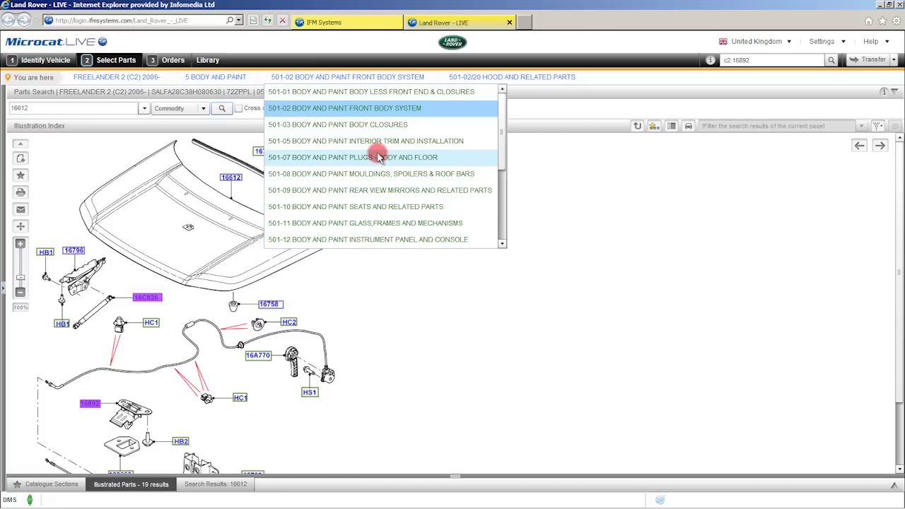
click(221, 79)
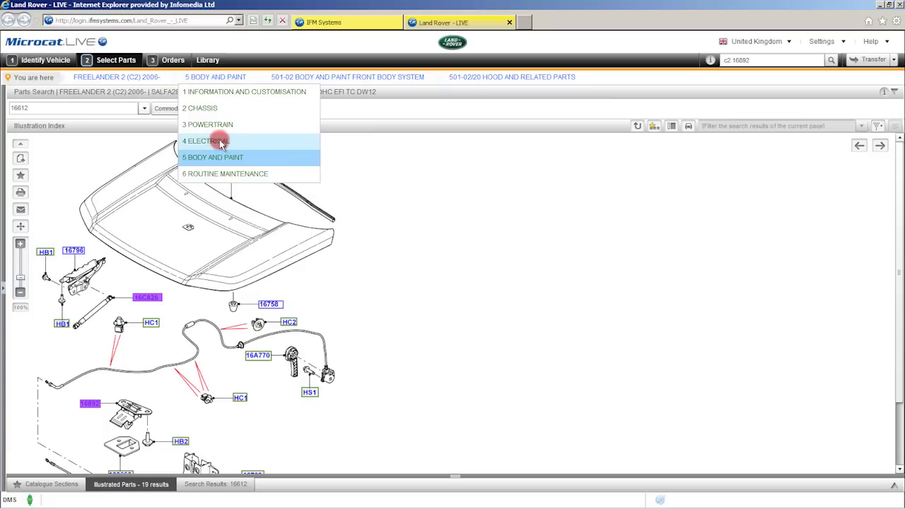
click(104, 79)
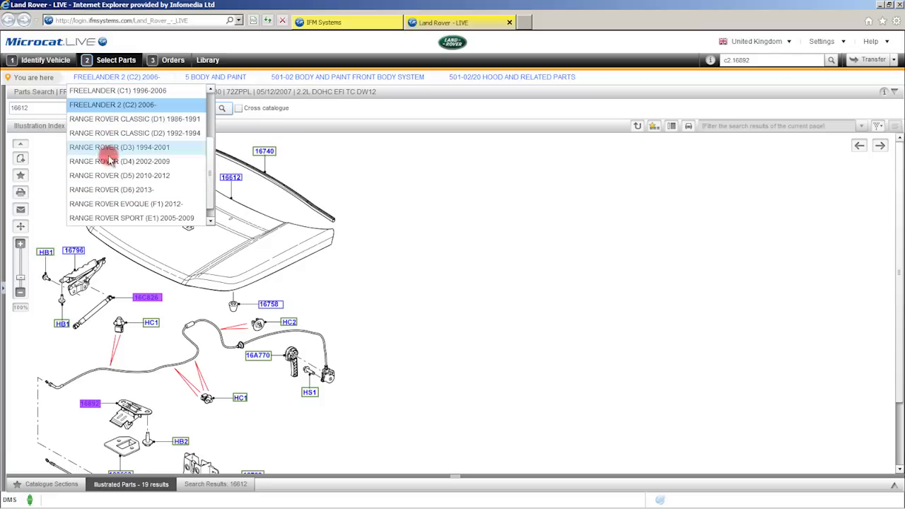
click(342, 148)
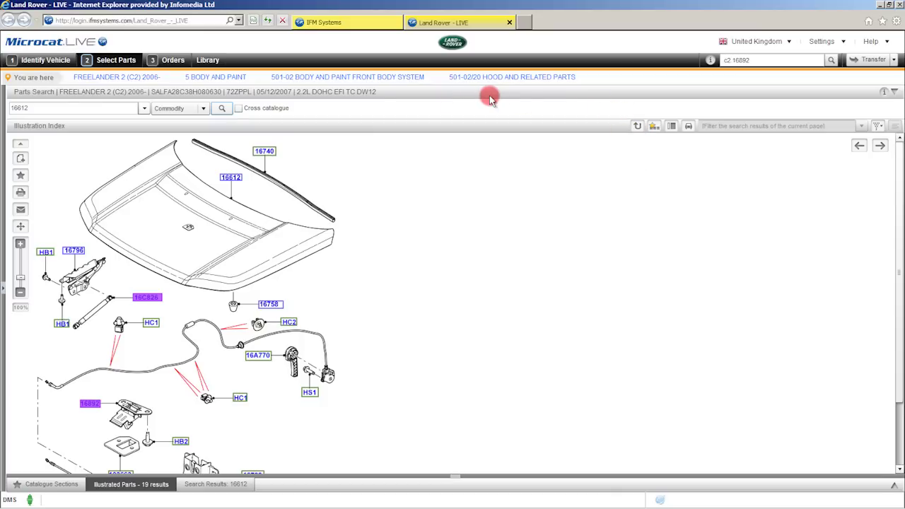
Go back up level by level from the hood illustration to the main section index of the FREELANDER 2 catalogue
click(637, 126)
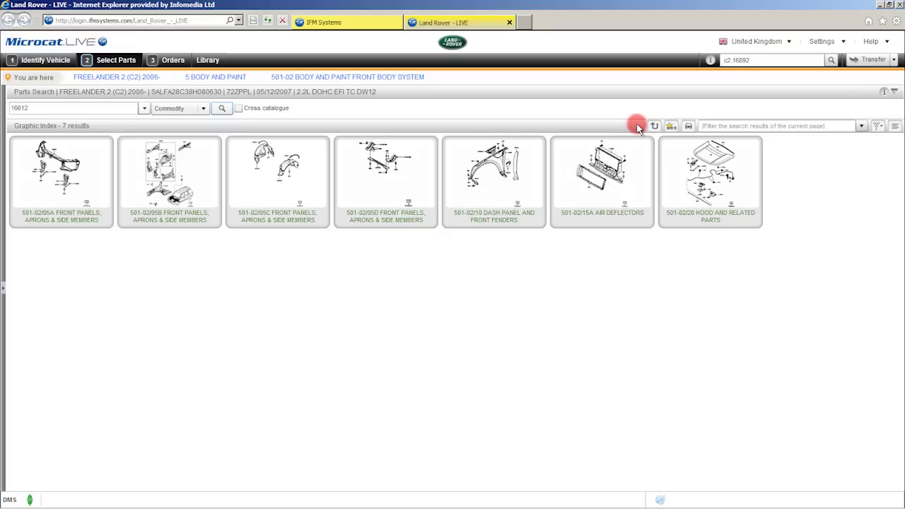
click(651, 125)
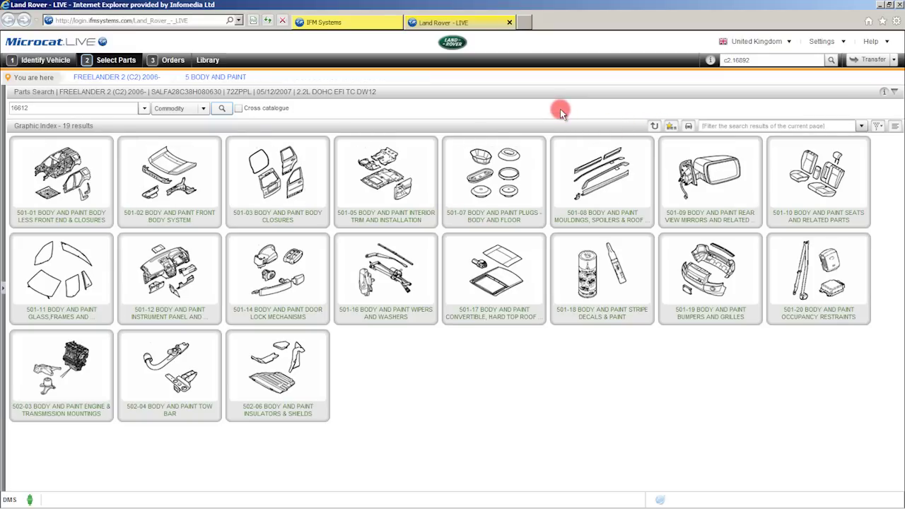
click(652, 126)
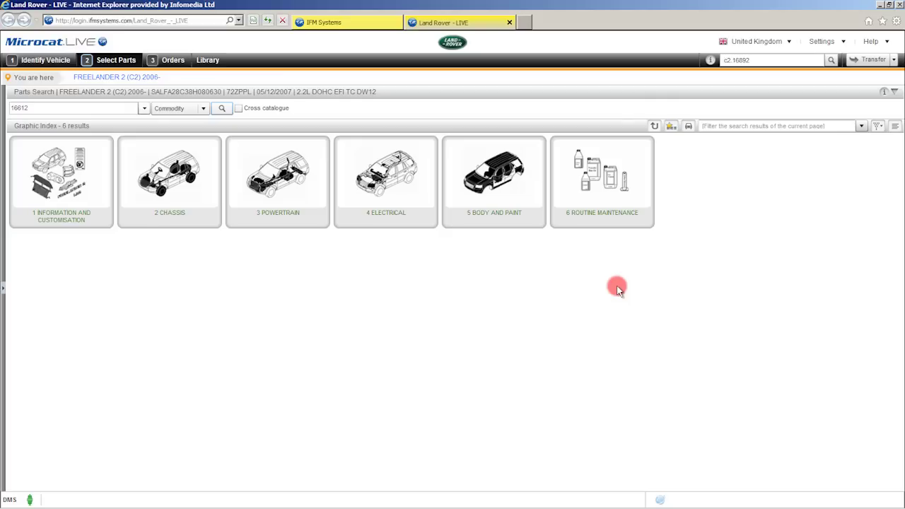
Show and hide the vehicle information, and switch the section index to the alphabetical list and back to graphics
click(688, 127)
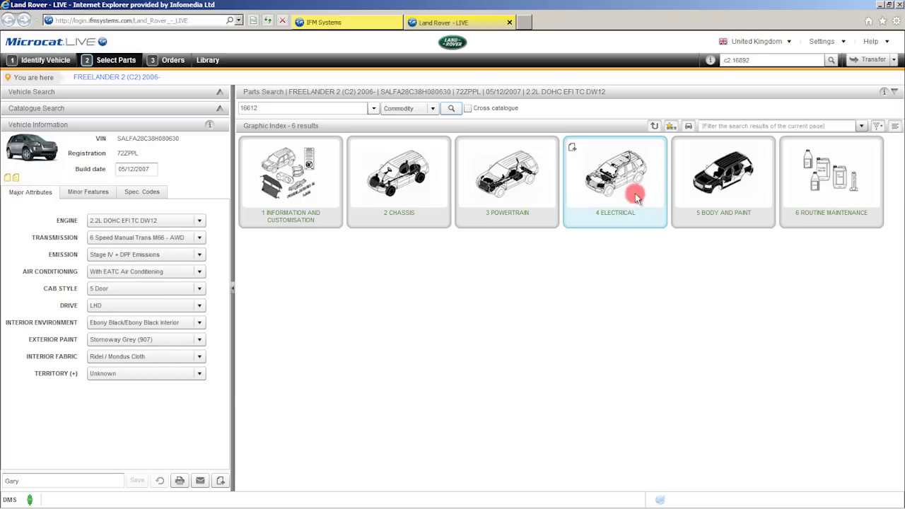
click(686, 126)
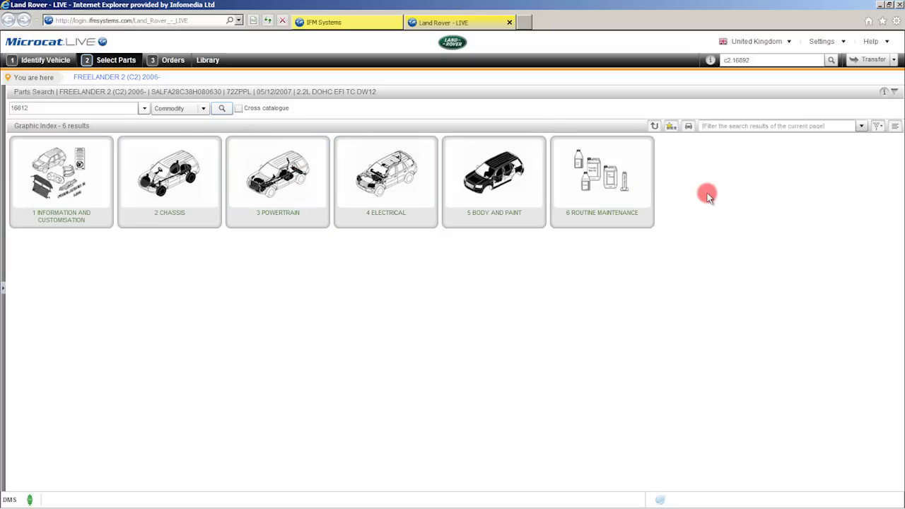
click(895, 130)
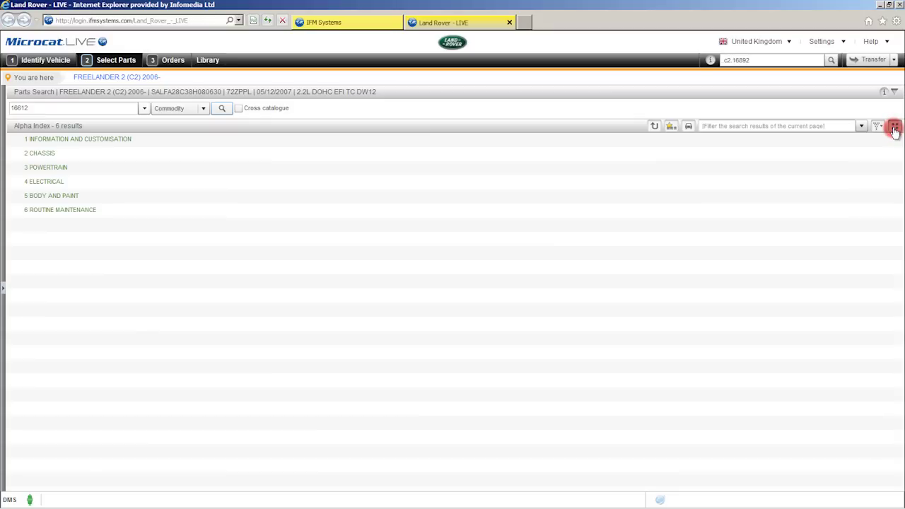
click(895, 131)
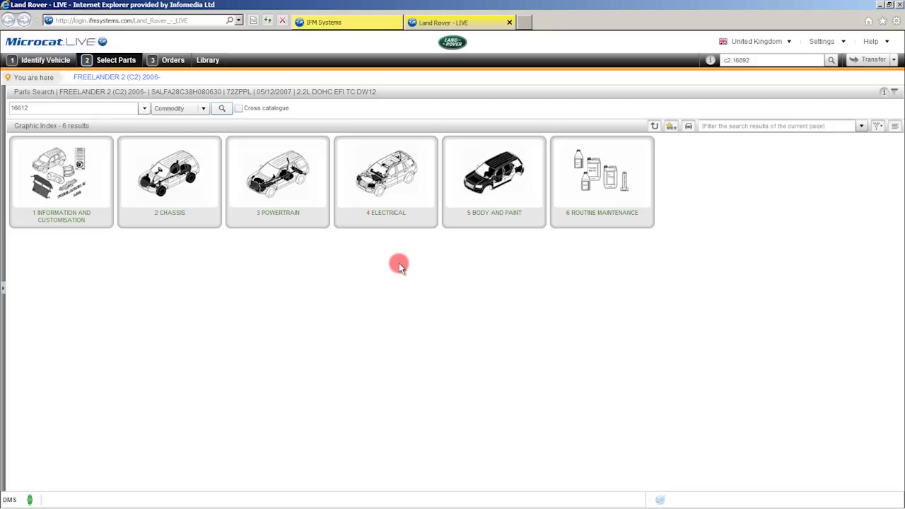
Open the 501-02/20 HOOD AND RELATED PARTS illustration through 5 BODY AND PAINT and 501-02 BODY AND PAINT FRONT BODY SYSTEM
click(495, 185)
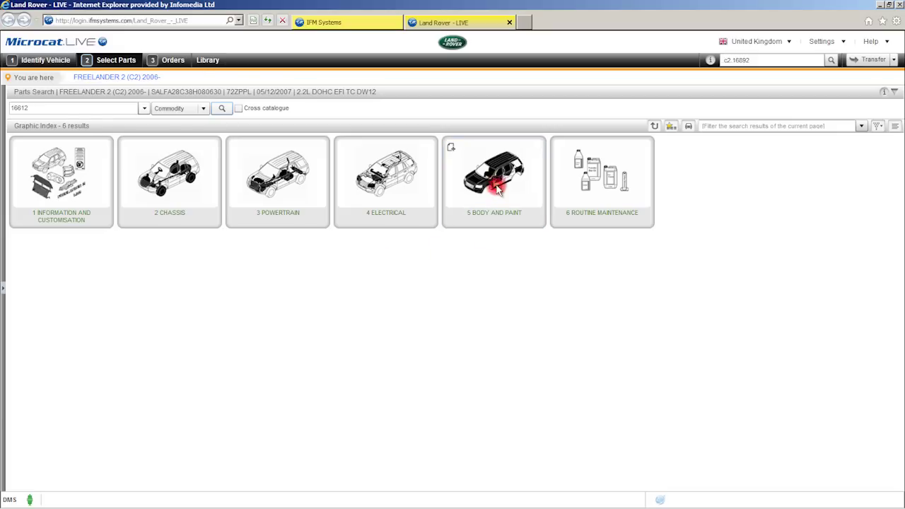
click(175, 184)
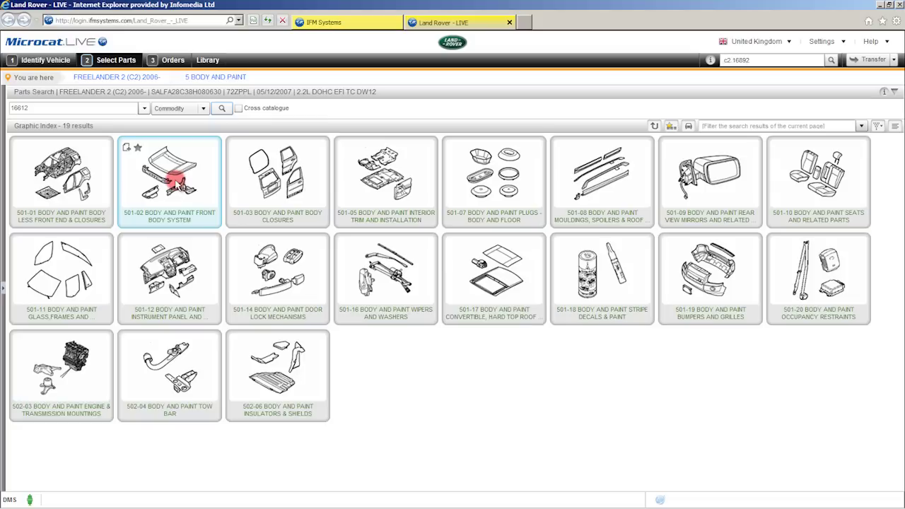
click(753, 197)
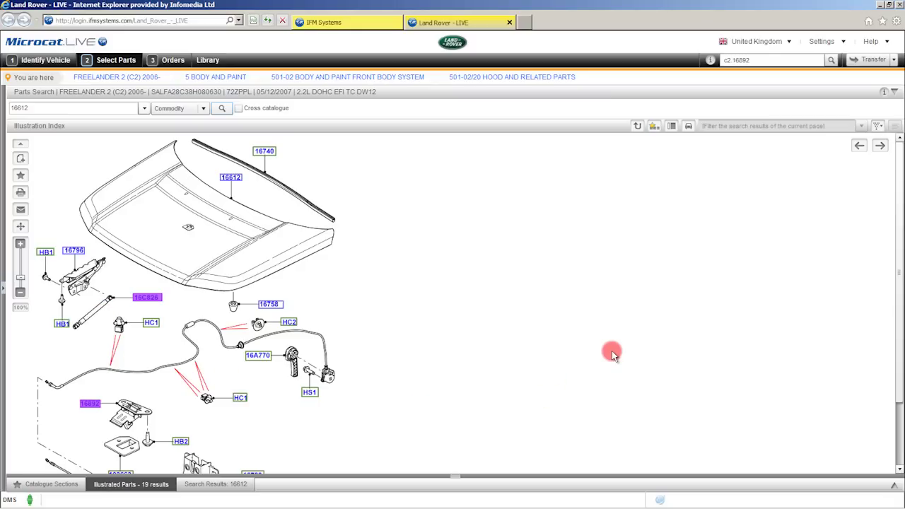
Display the browser full screen, enlarge the hood illustration and return it to actual size
key(F11)
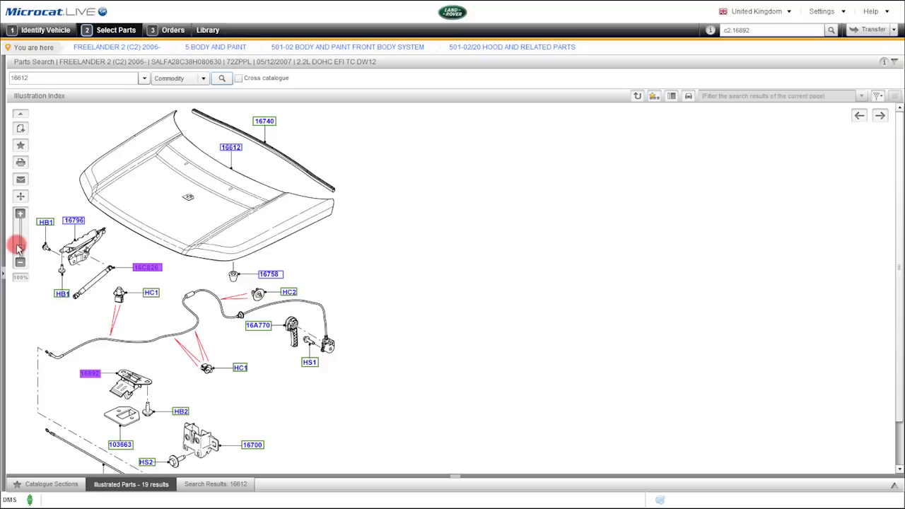
drag(21, 252, 21, 251)
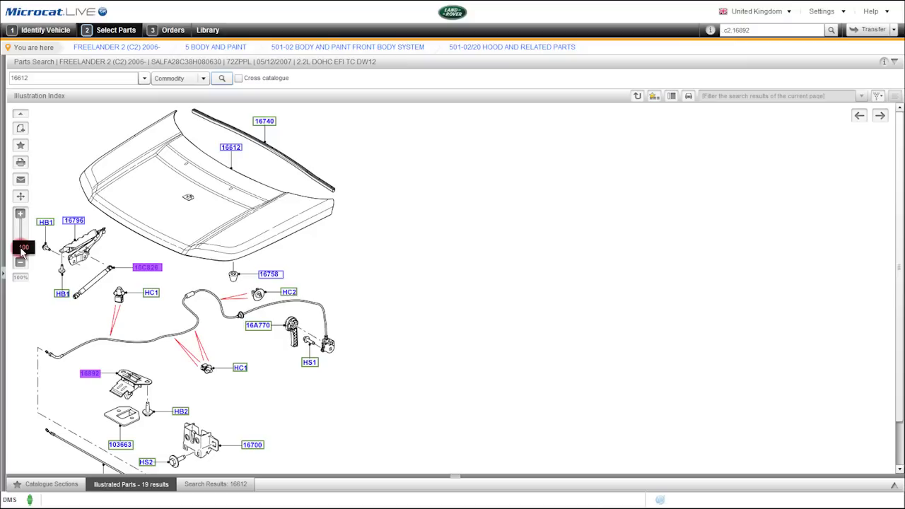
drag(23, 252, 21, 278)
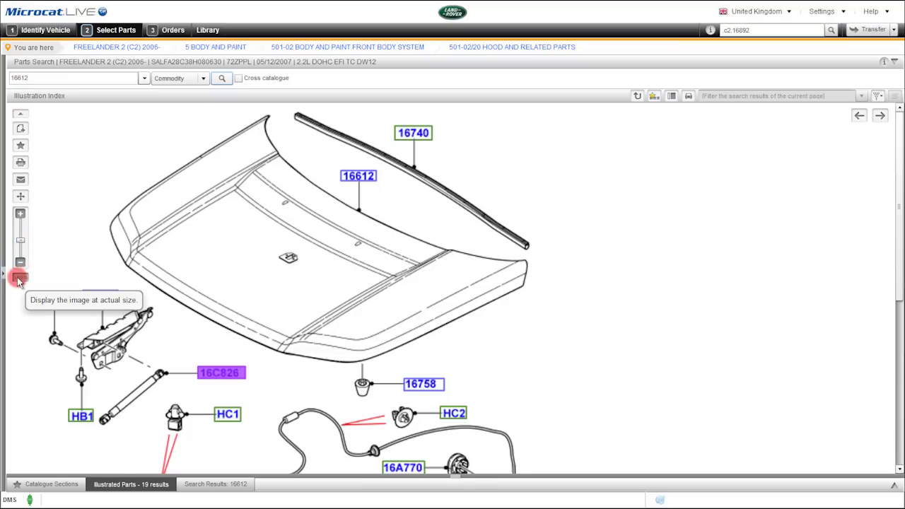
click(19, 280)
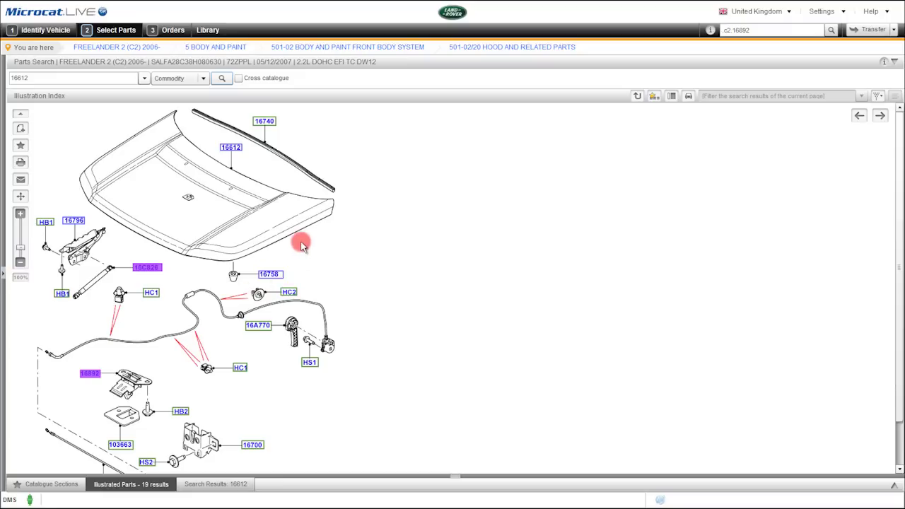
Preview the hood illustration's printout, include the parts list and close the preview without printing
click(22, 164)
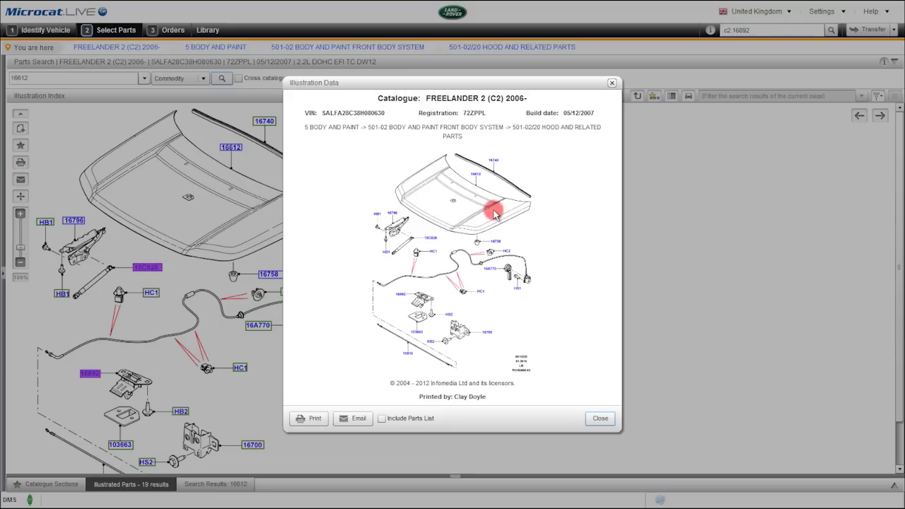
click(382, 417)
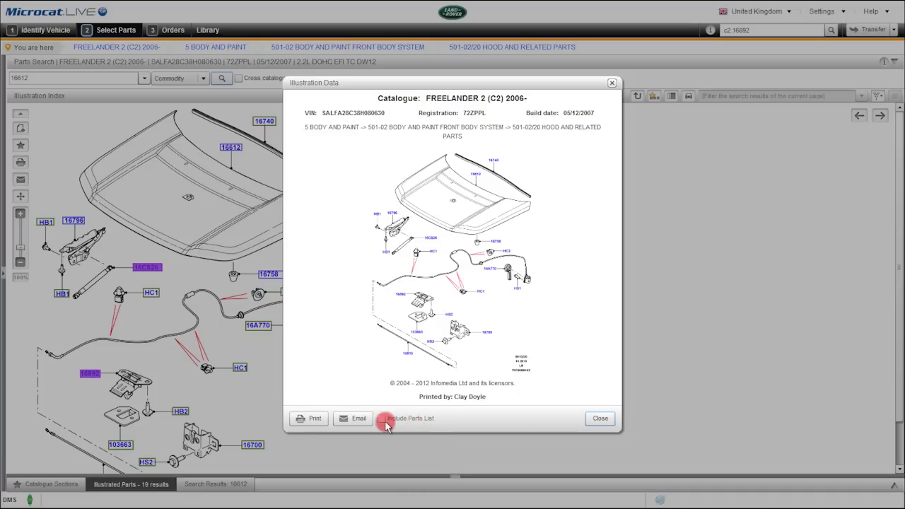
click(382, 418)
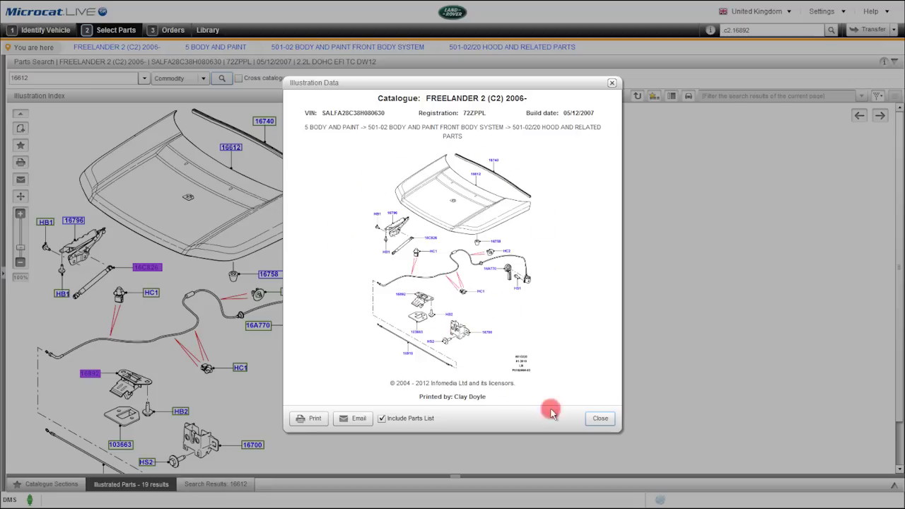
click(590, 418)
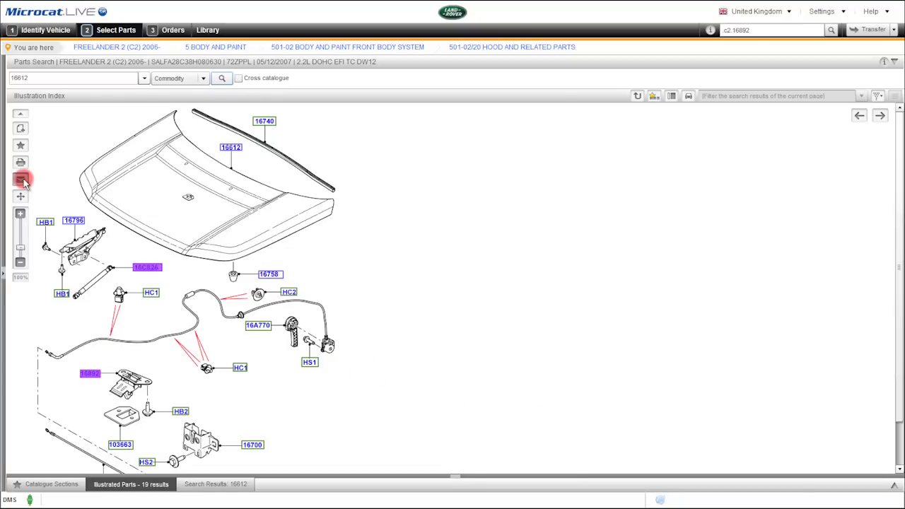
Start an e-mail of the hood illustration data from its preview, then cancel the message
click(22, 180)
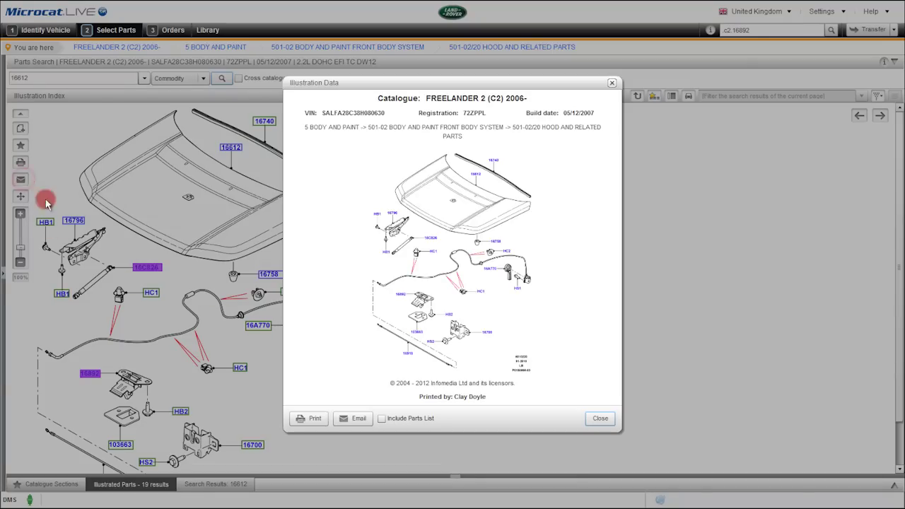
click(383, 419)
click(383, 418)
click(355, 420)
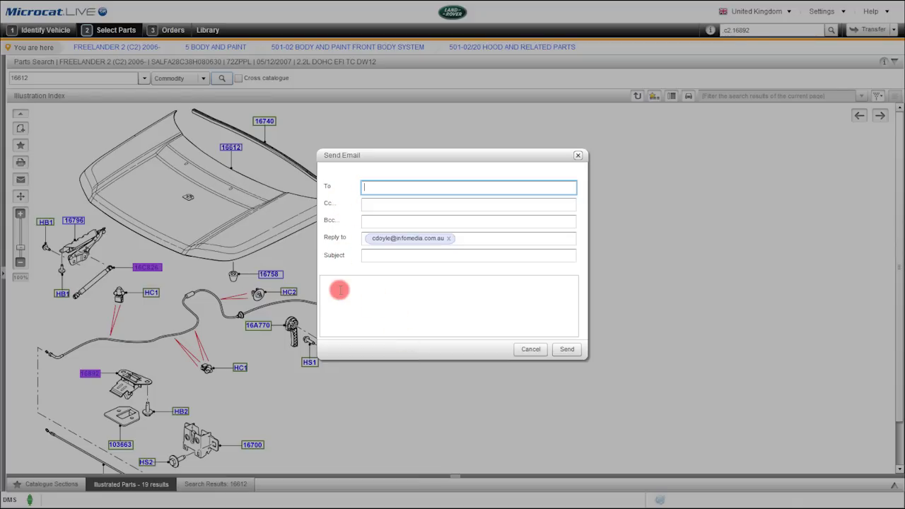
click(525, 351)
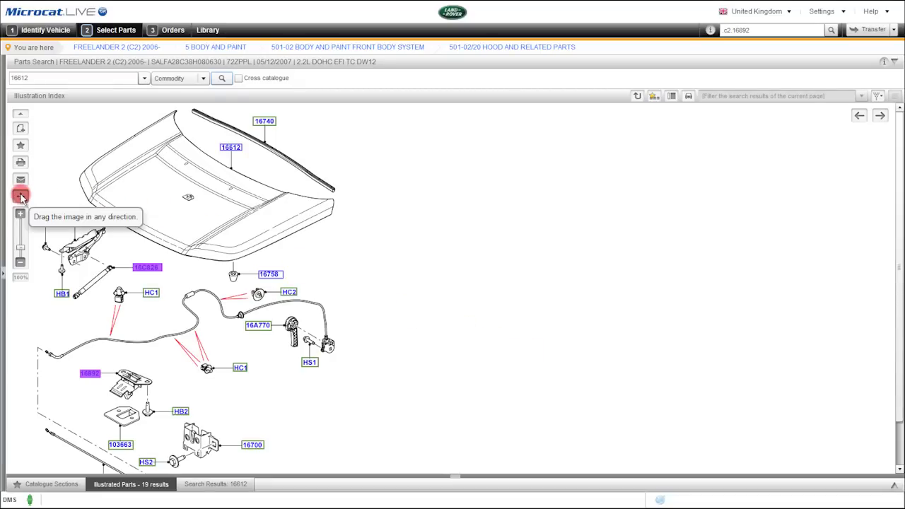
Turn on image dragging for the hood illustration, try moving the image and turn dragging off again
click(20, 196)
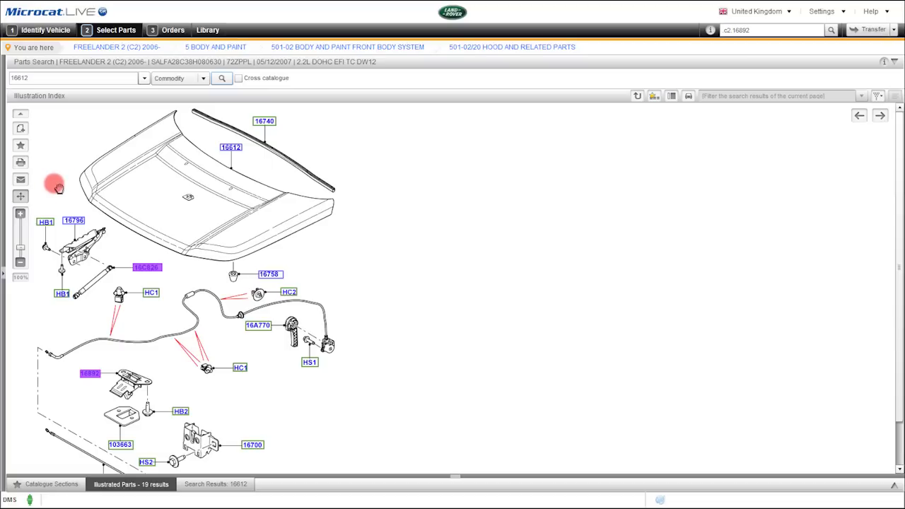
mouse_move(58, 188)
mouse_down()
mouse_move(59, 152)
mouse_move(67, 183)
mouse_move(59, 149)
mouse_move(61, 189)
mouse_up()
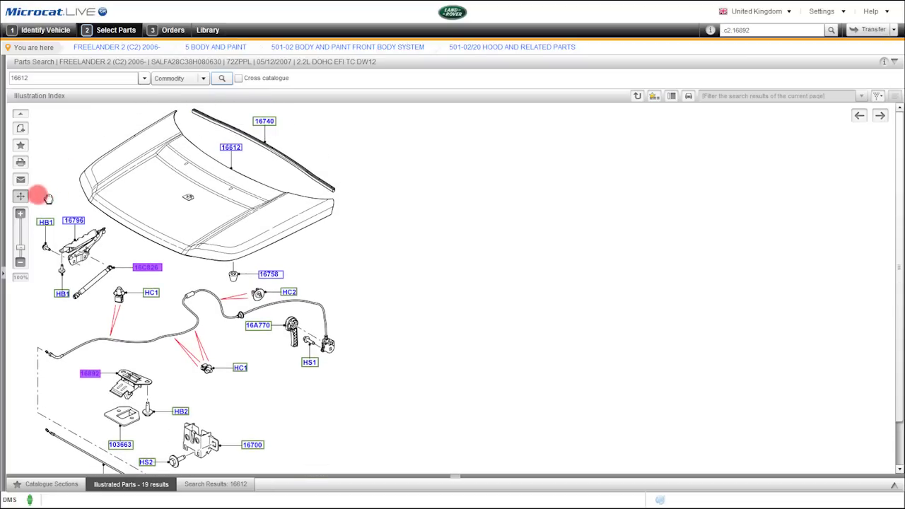
click(21, 196)
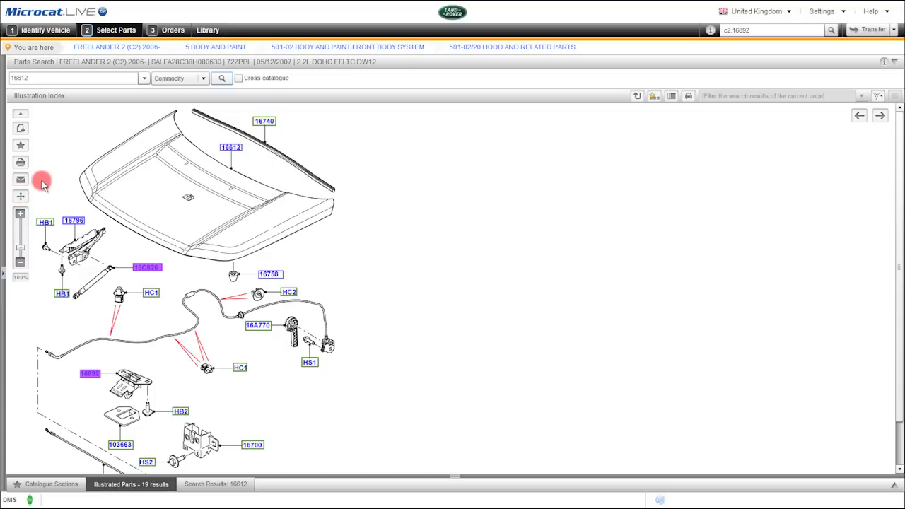
Add a section note titled "Body" with the text "10% off body" to the hood illustration and save it
click(22, 128)
click(22, 128)
click(325, 221)
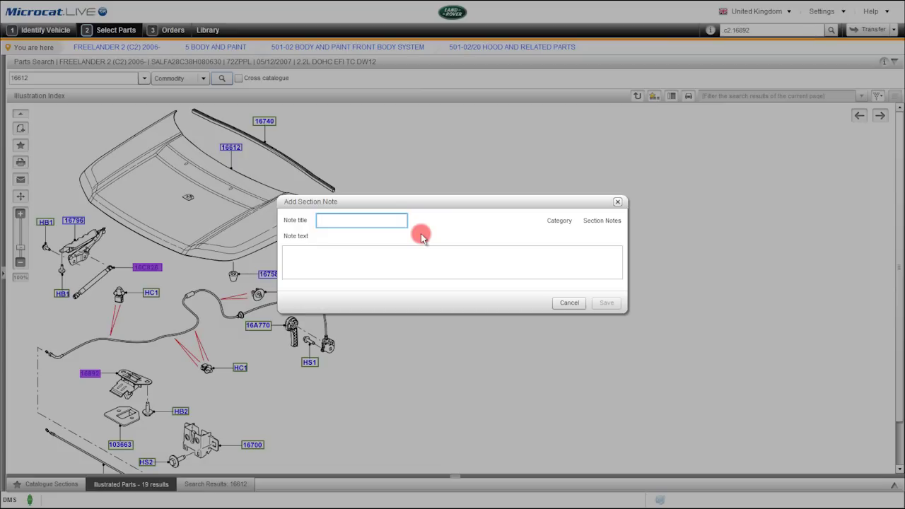
text(Body)
click(378, 256)
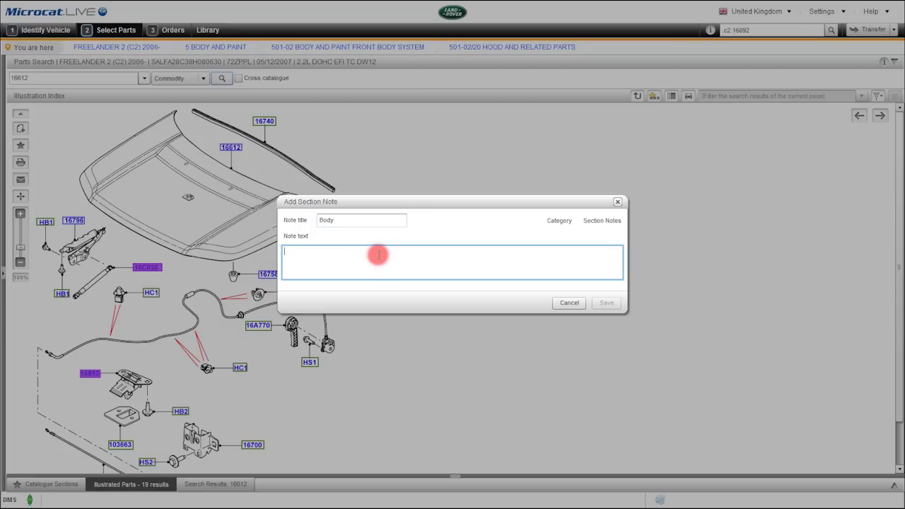
text(10% off body)
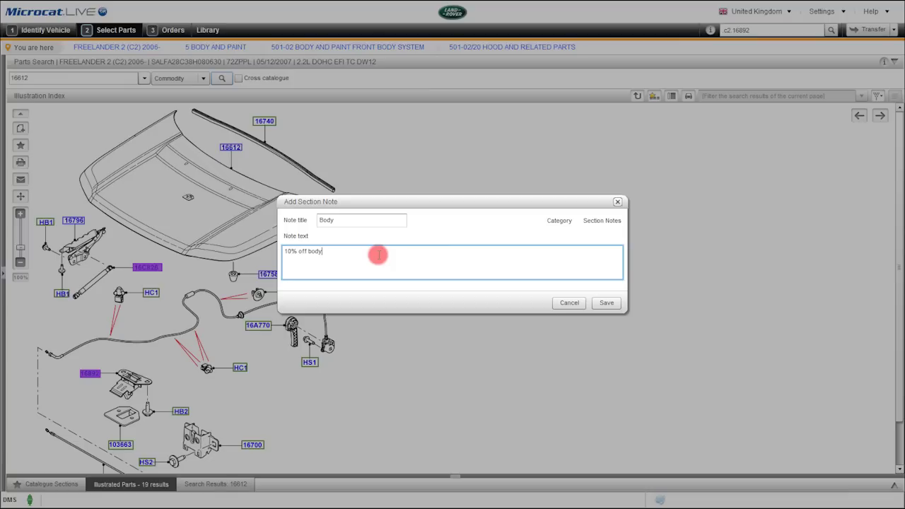
click(597, 303)
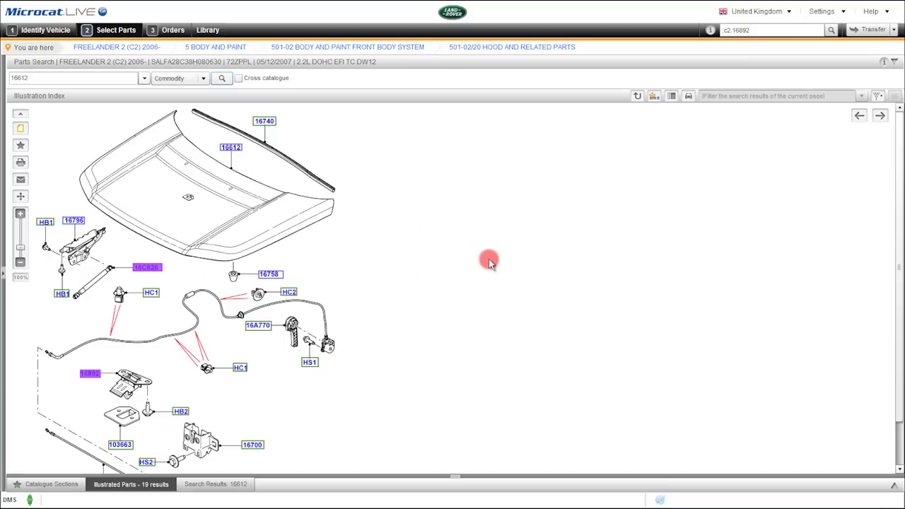
Collapse the hood illustration's tool strip and expand it again
click(23, 116)
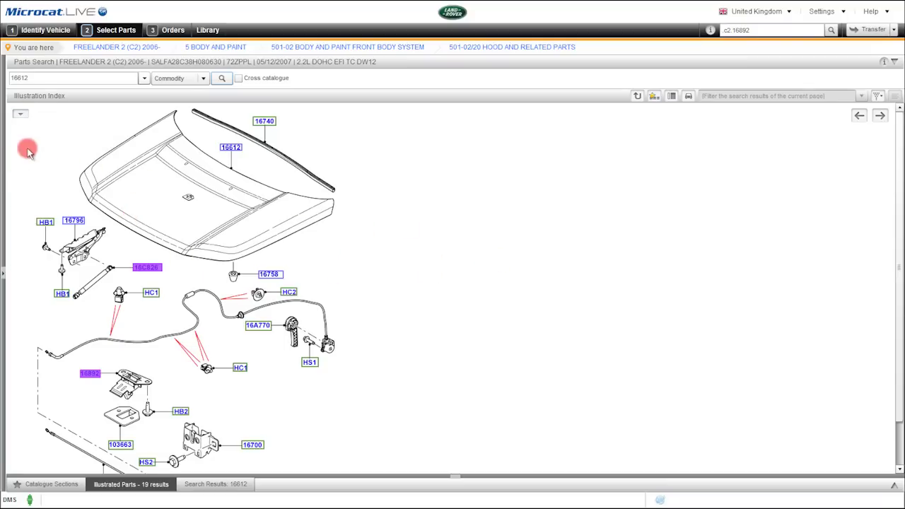
click(19, 114)
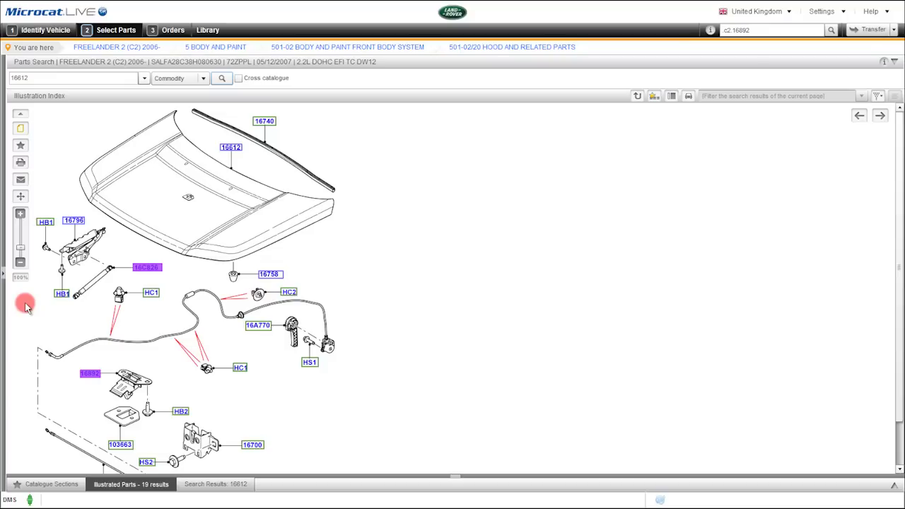
Switch to the vertical split-screen and remove parts 16C826 and 16892 from the order selection
click(672, 97)
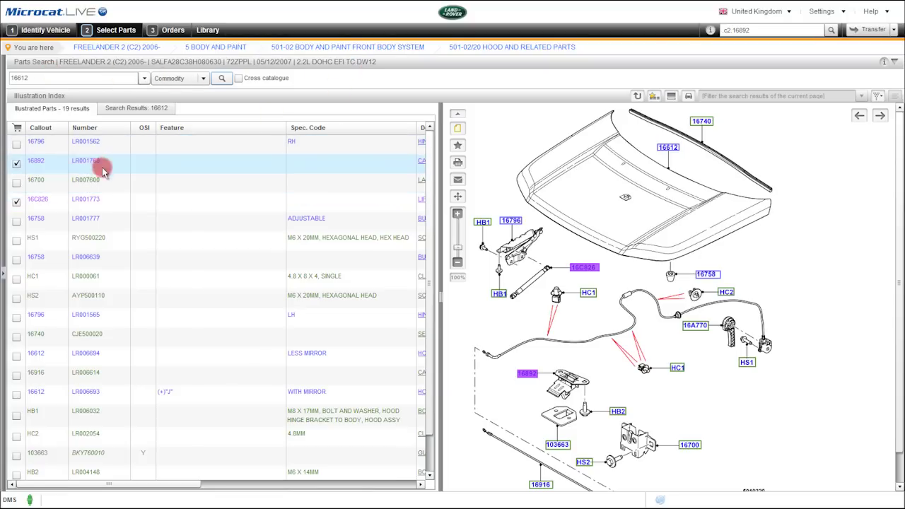
click(19, 202)
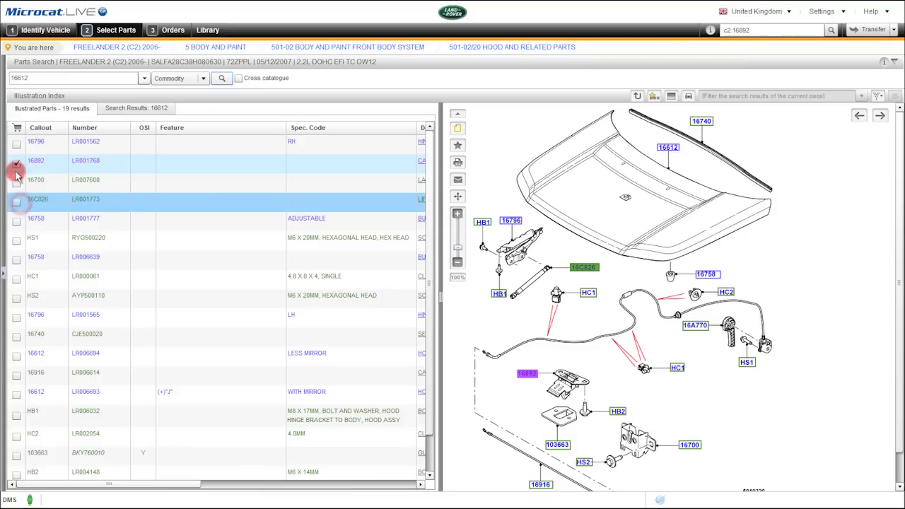
click(17, 164)
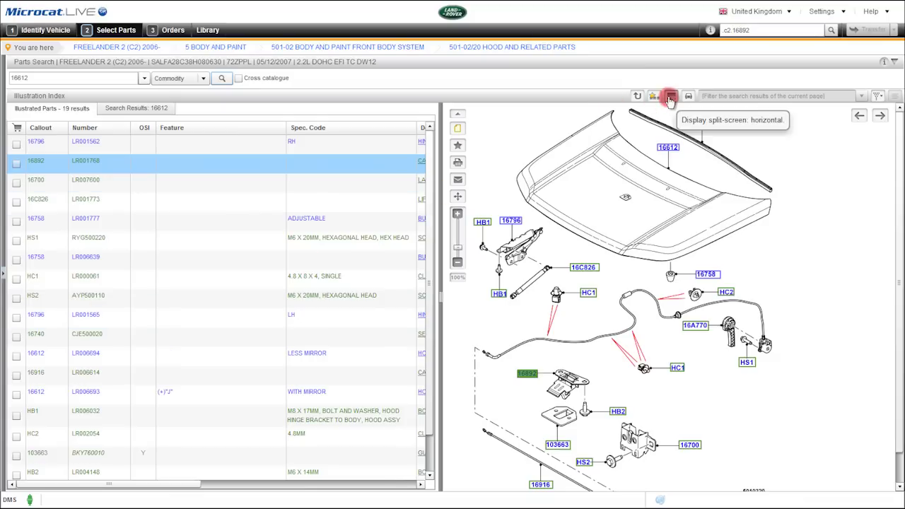
Include the non-applicable parts in the hood parts list, then hide them again
click(883, 100)
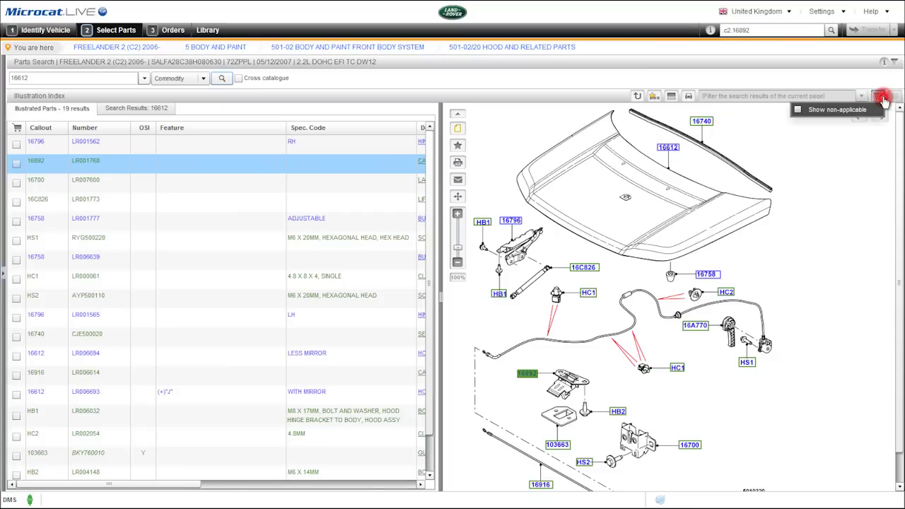
click(799, 111)
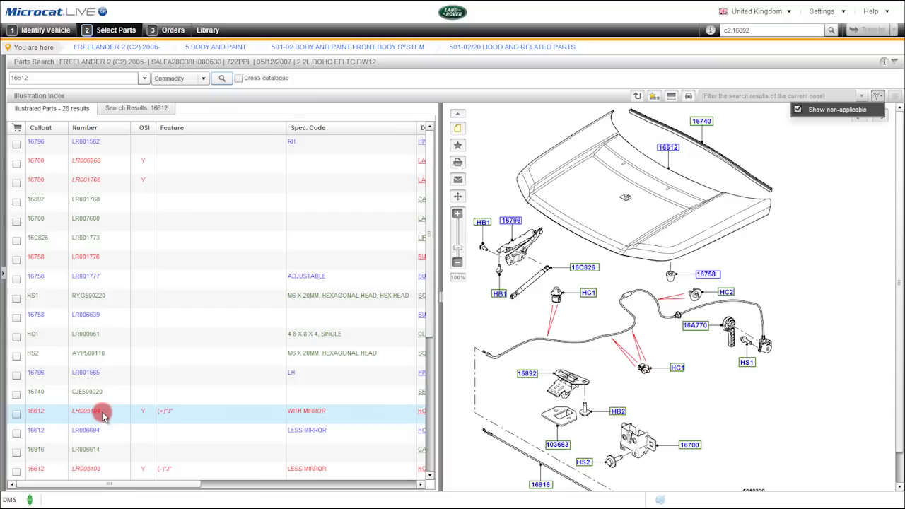
click(799, 111)
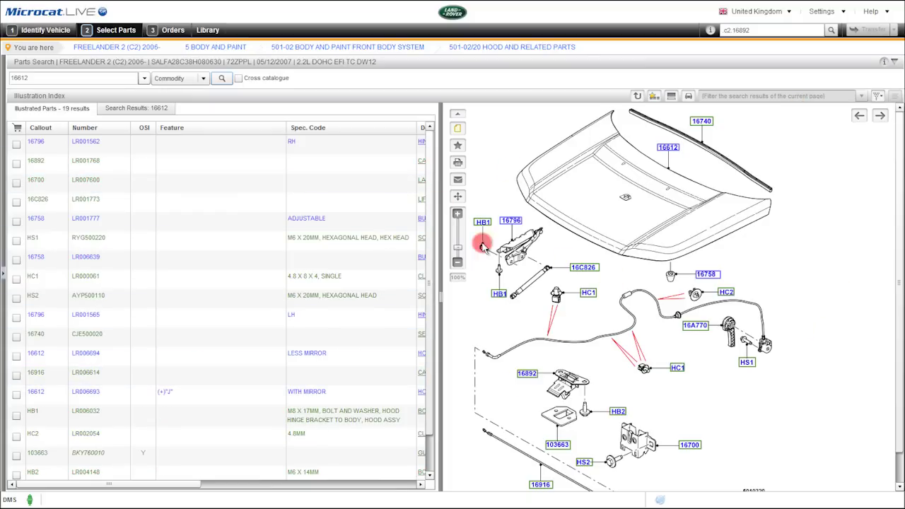
Return to the horizontal split-screen, view the hood's illustrated parts list and collapse it
click(670, 98)
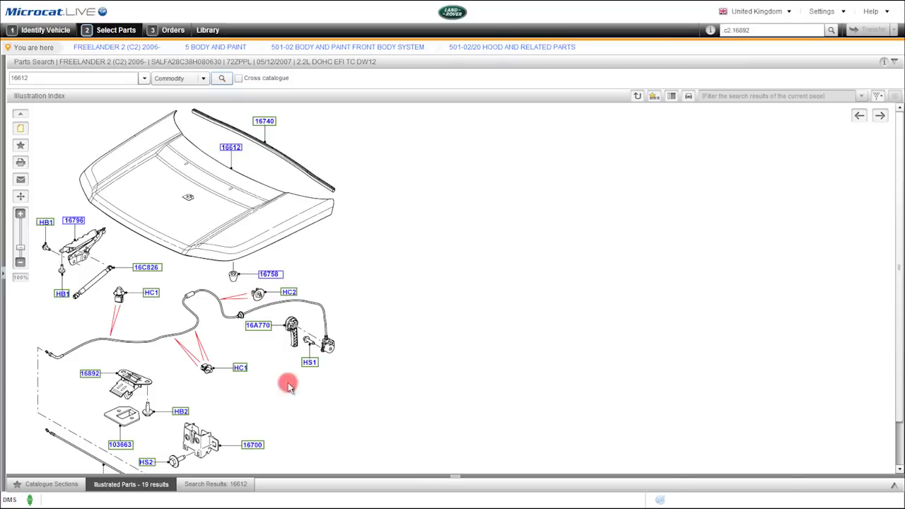
click(139, 486)
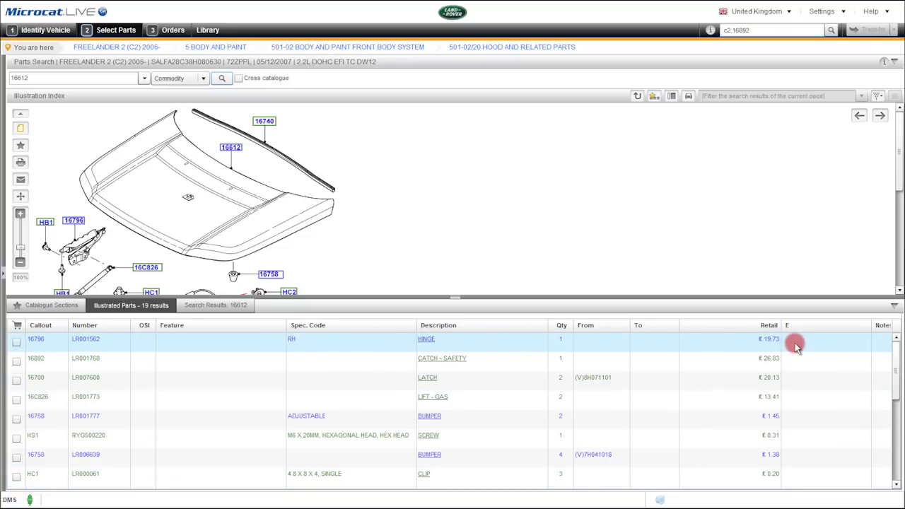
click(894, 305)
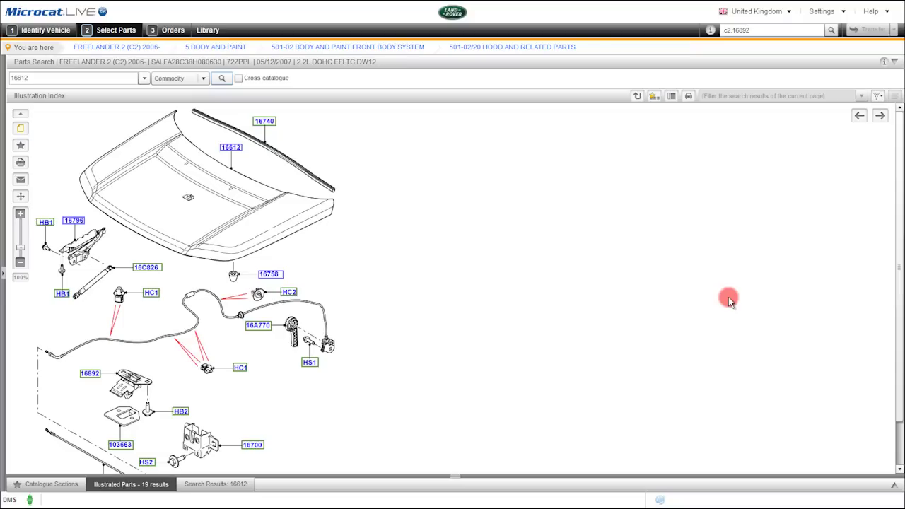
Browse the catalogue section thumbnails, open 501-02/05A Front Panels, Aprons & Side Members and collapse its parts list
click(654, 99)
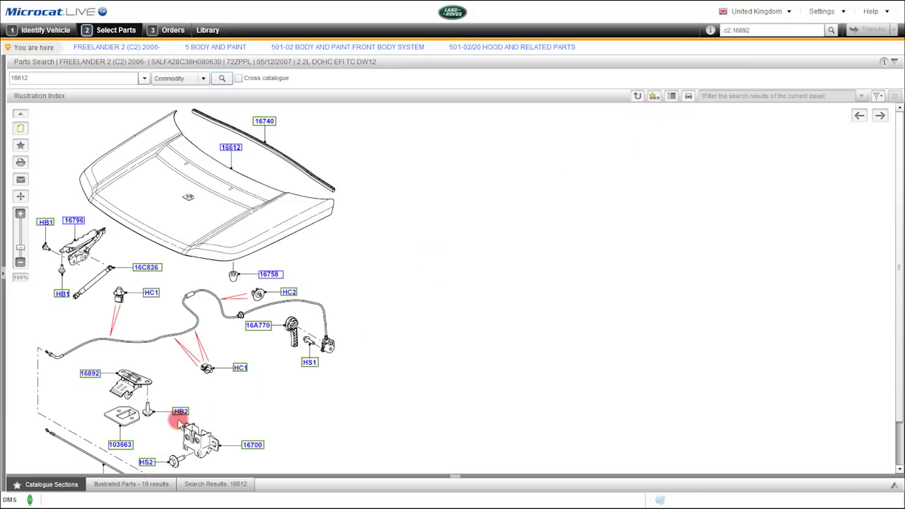
click(31, 486)
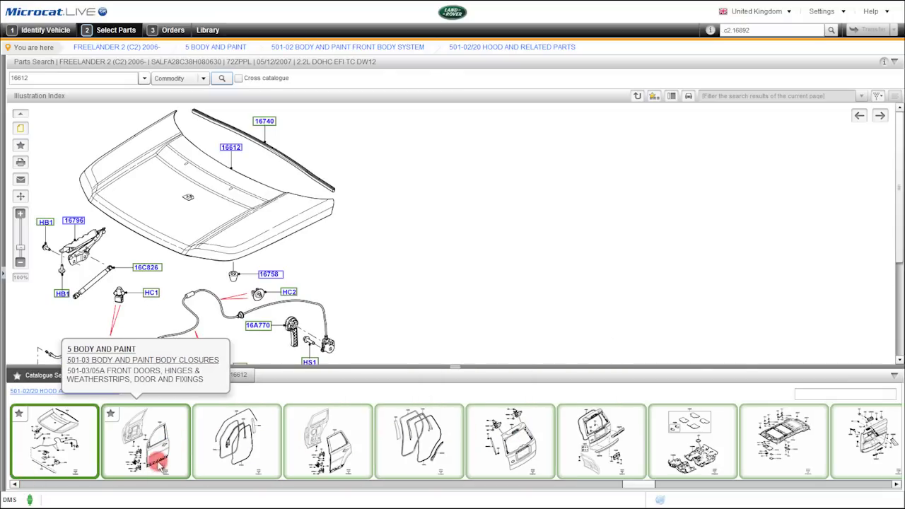
drag(631, 485, 588, 485)
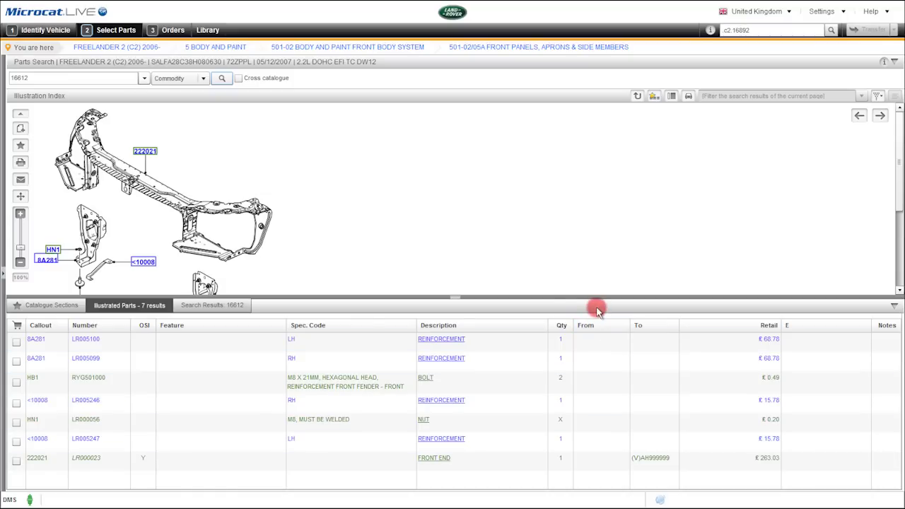
click(895, 311)
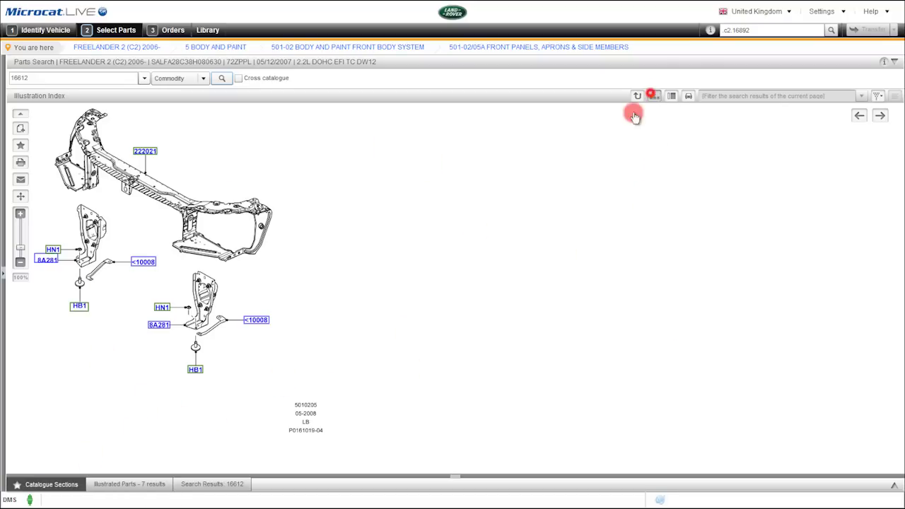
Filter the catalogue sections by "hoo", open the 501-02/20 Hood and Related Parts illustration and collapse its parts list
click(32, 484)
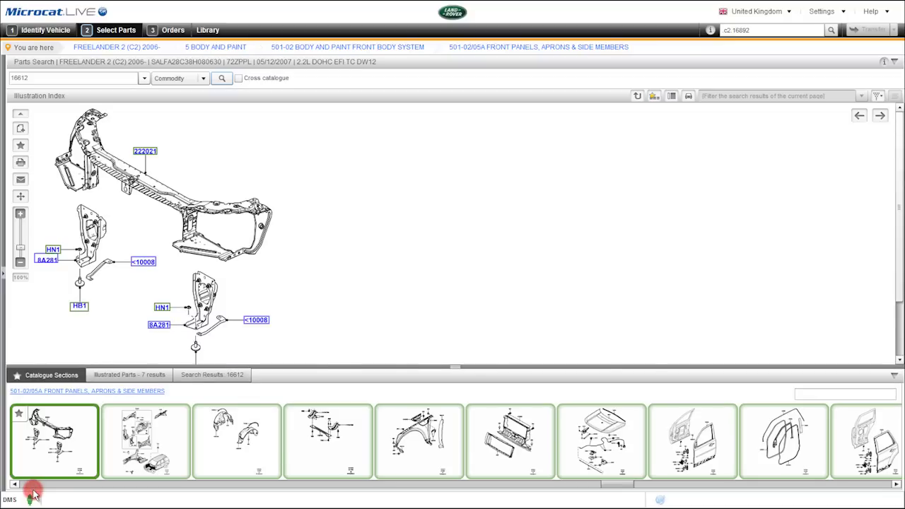
click(819, 395)
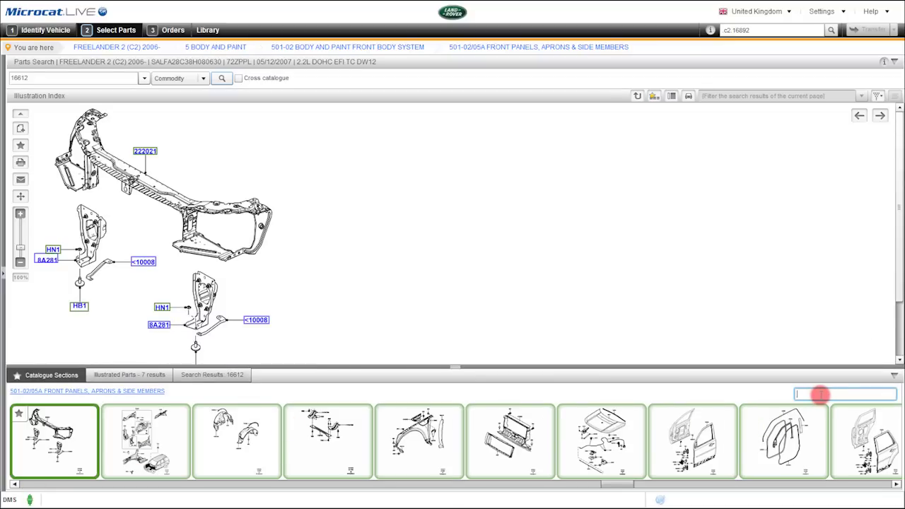
text(hoo)
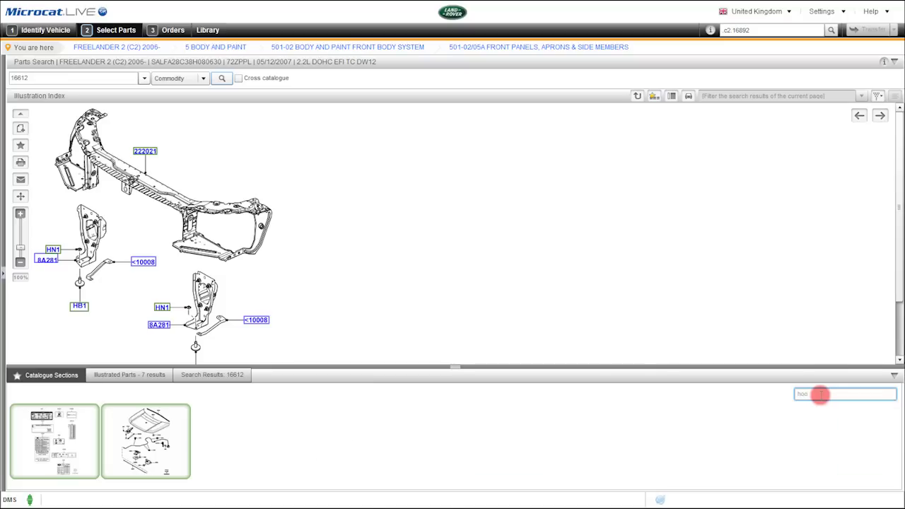
click(115, 440)
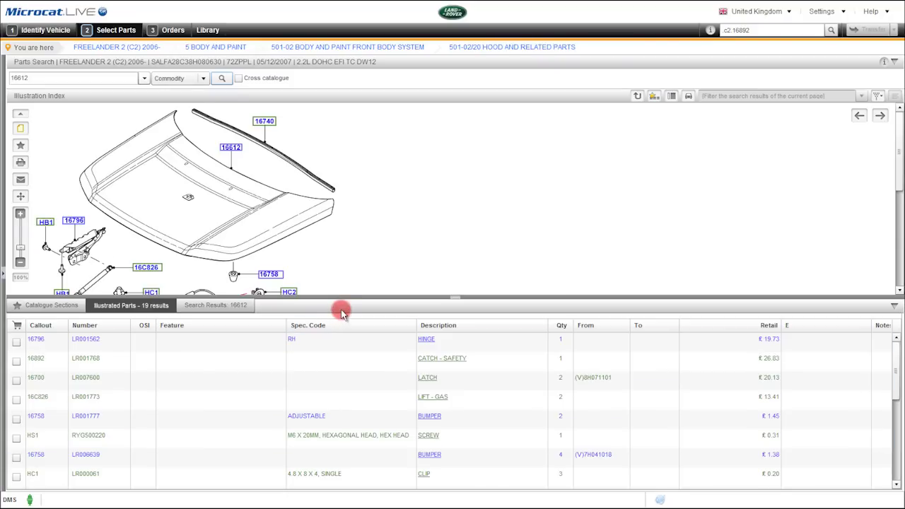
click(341, 311)
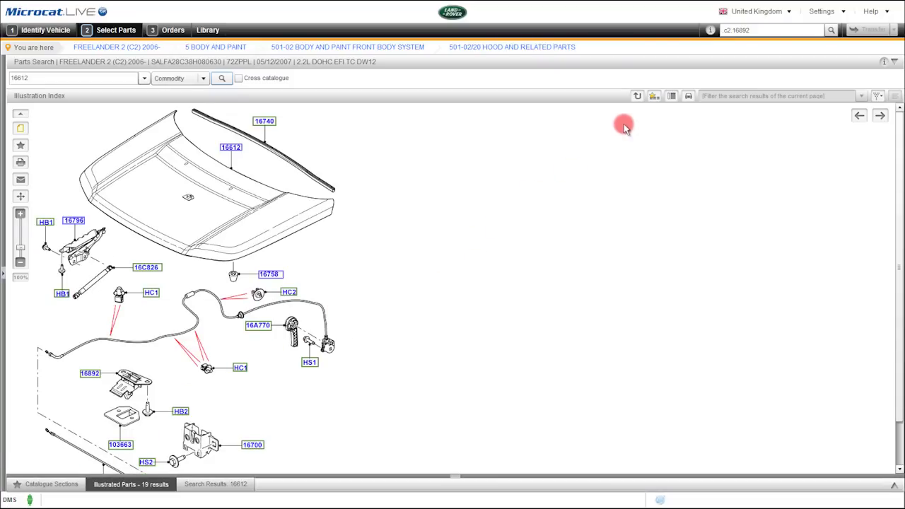
Reopen the catalogue section thumbnails, clear the "hoo" filter and collapse the thumbnails
click(654, 96)
click(62, 492)
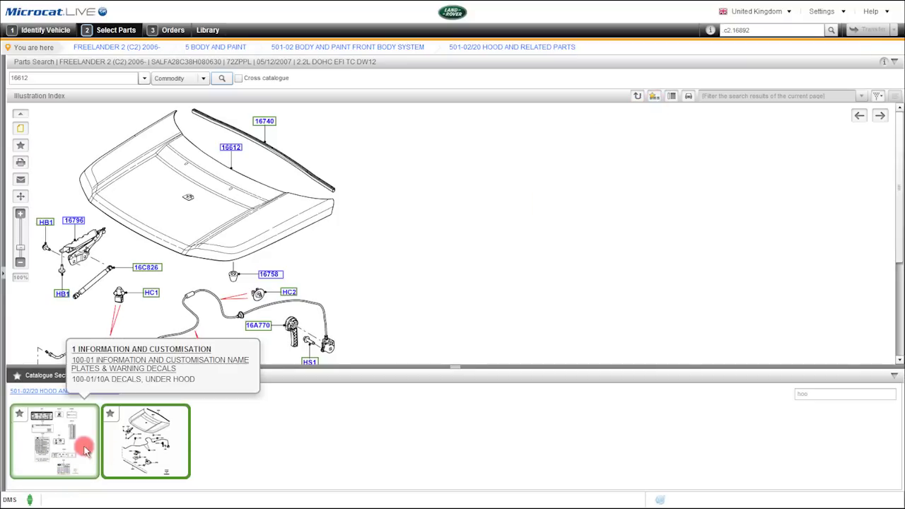
click(816, 393)
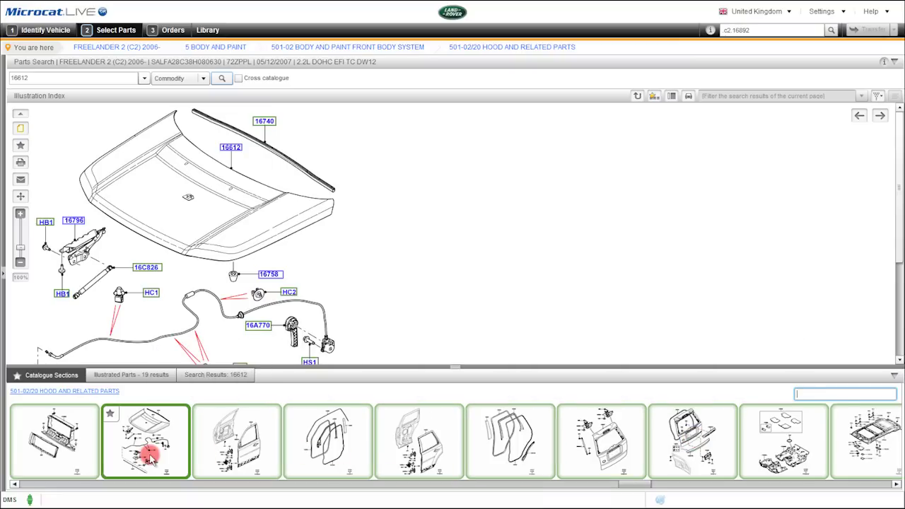
click(280, 380)
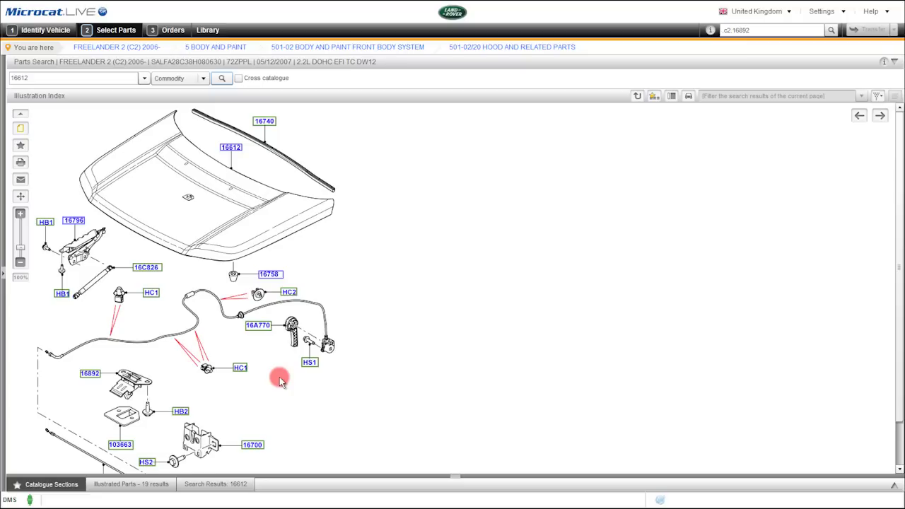
Order one safety catch, callout 16892, from its part data and add callout 16C826 to the order
click(91, 374)
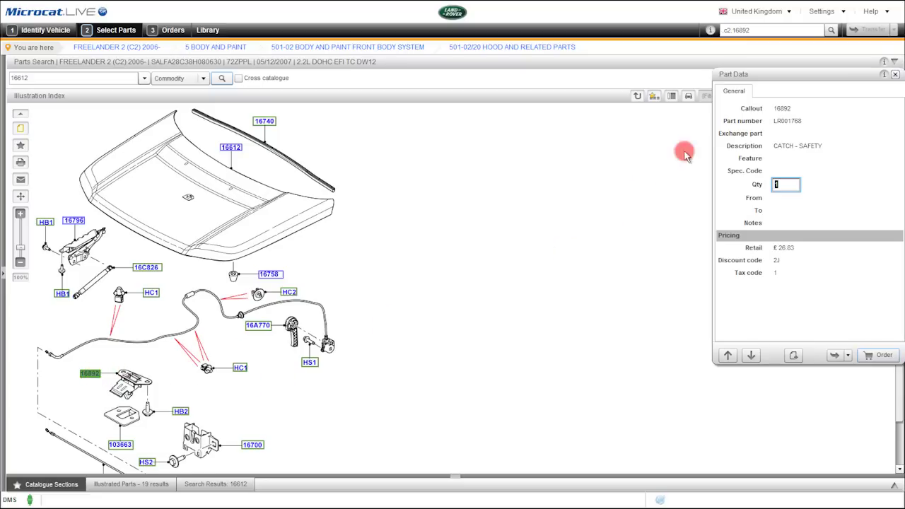
drag(756, 79, 566, 107)
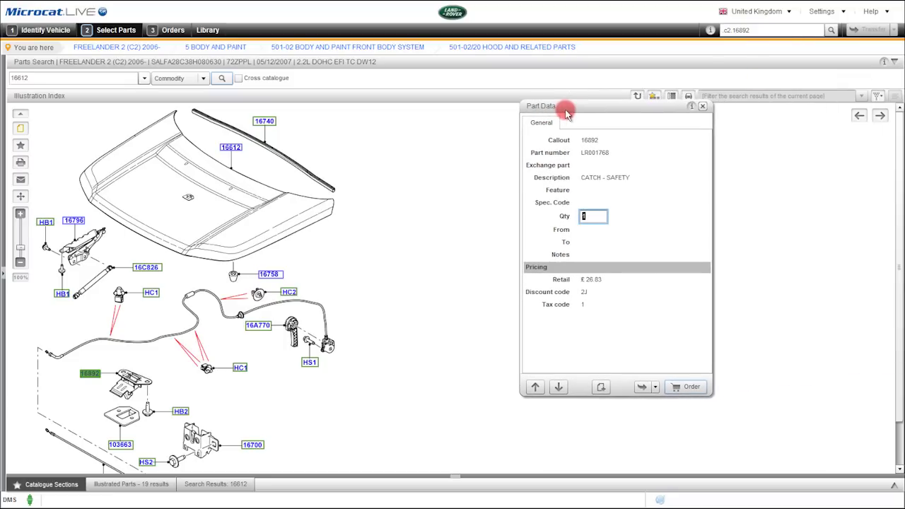
click(681, 388)
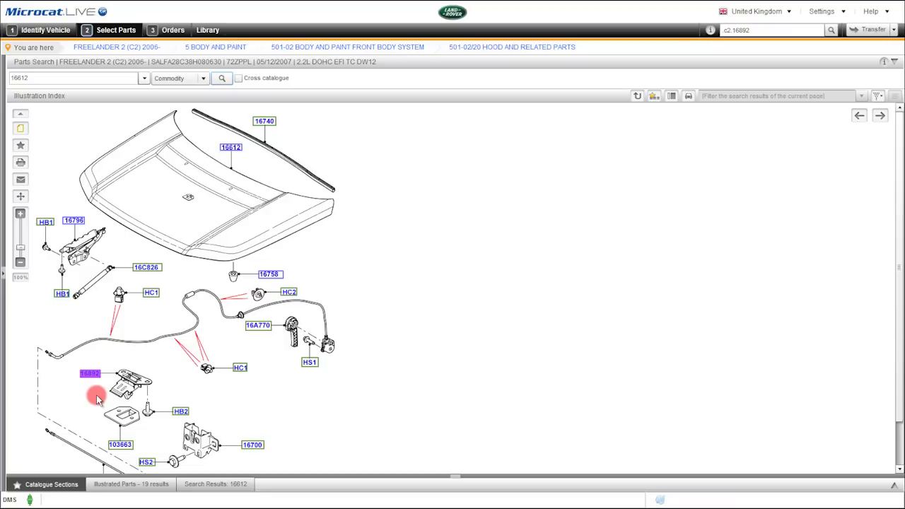
click(143, 270)
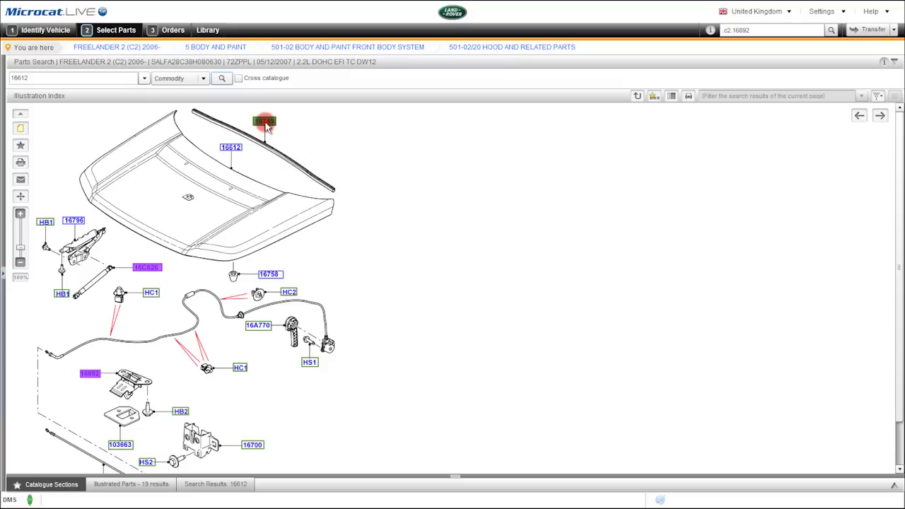
Order one seal directly from callout 16740 on the hood illustration
click(263, 122)
right_click(266, 124)
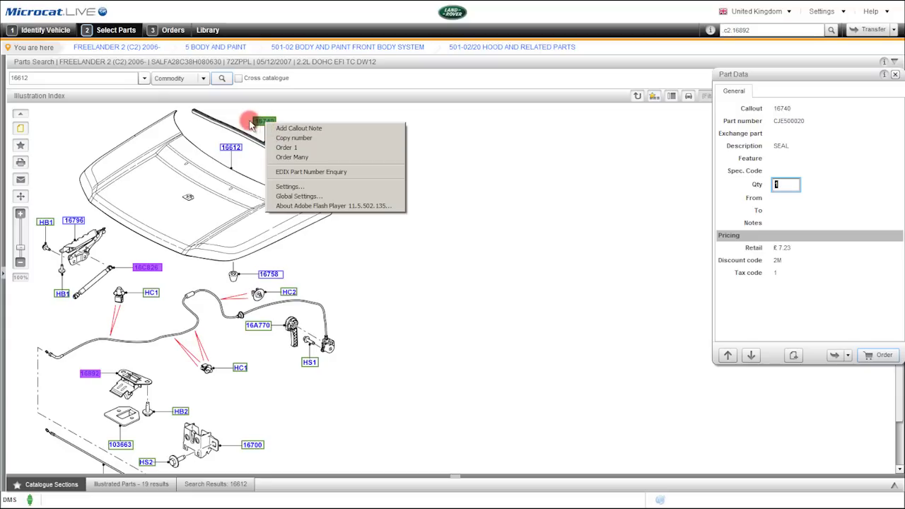
click(285, 148)
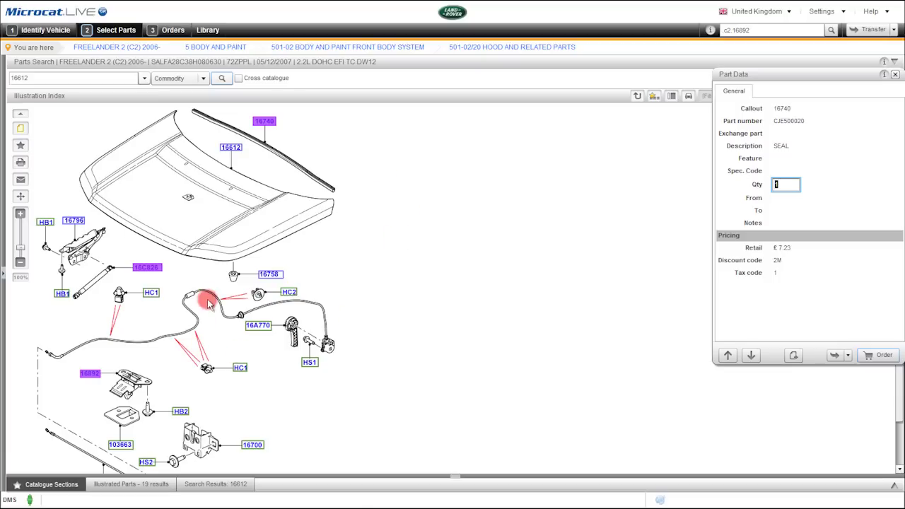
Select the illustration area around callouts 16A770, HS1 and HC1 and order the enclosed parts together
drag(204, 300, 350, 373)
scroll(323, 343, down, 1)
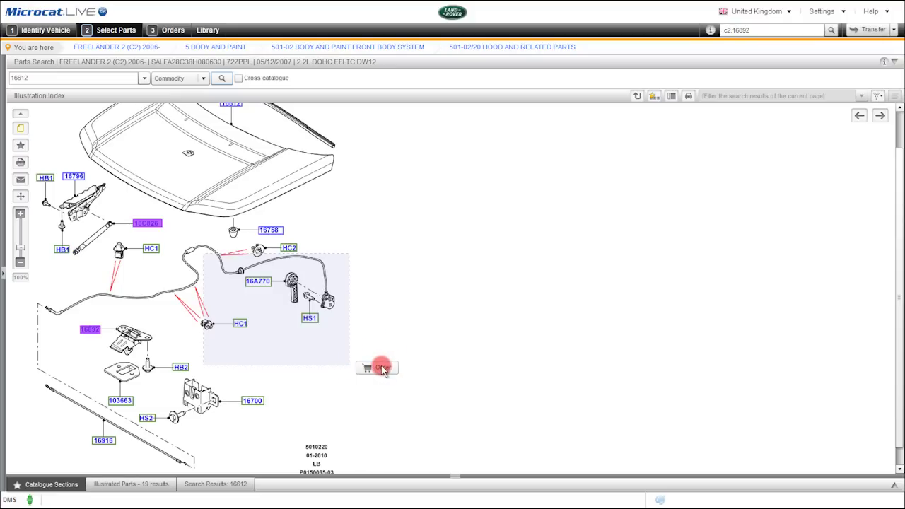
click(379, 367)
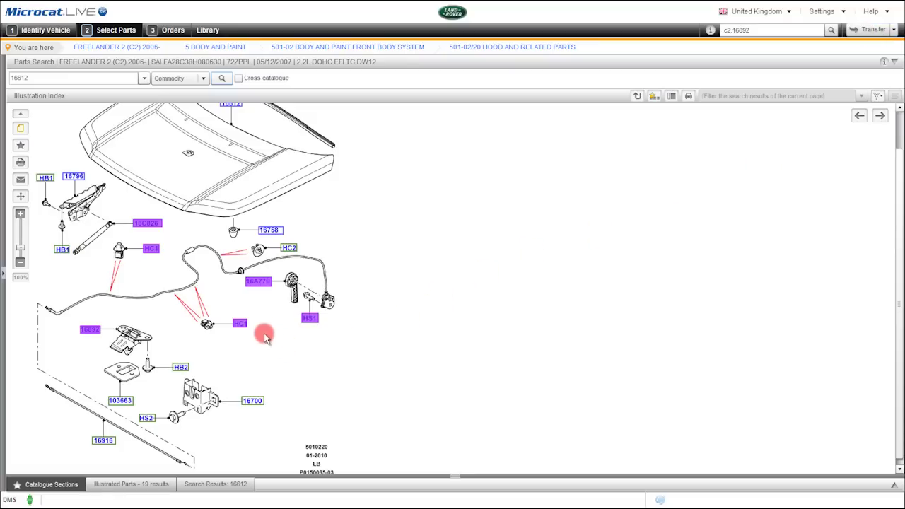
Review the transfer destinations in the part data of callout 16A770 and close the part data
click(257, 283)
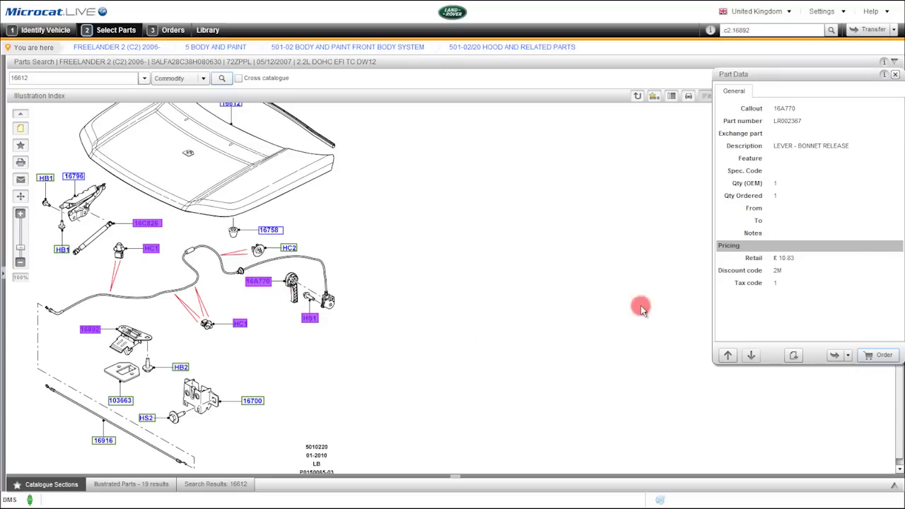
click(849, 357)
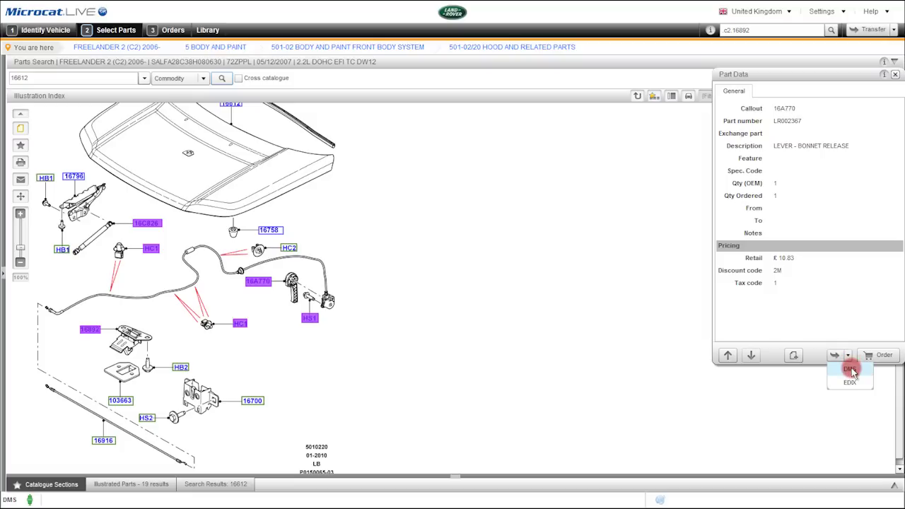
click(851, 382)
click(896, 75)
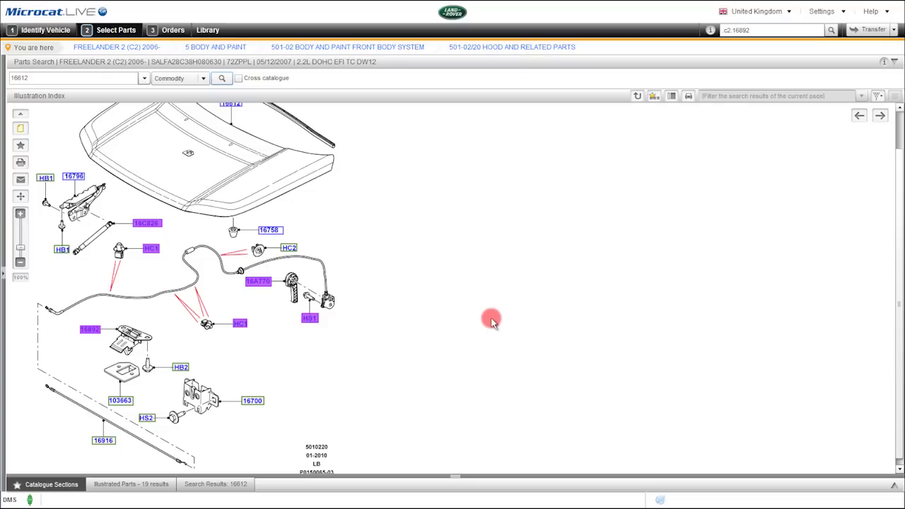
Delete the screw from the order list and move the bonnet release lever to its first row
click(174, 31)
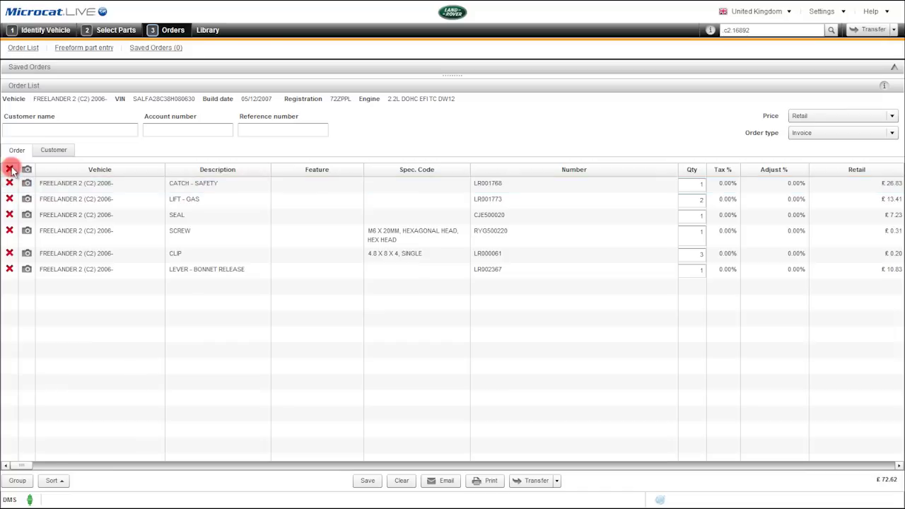
click(10, 234)
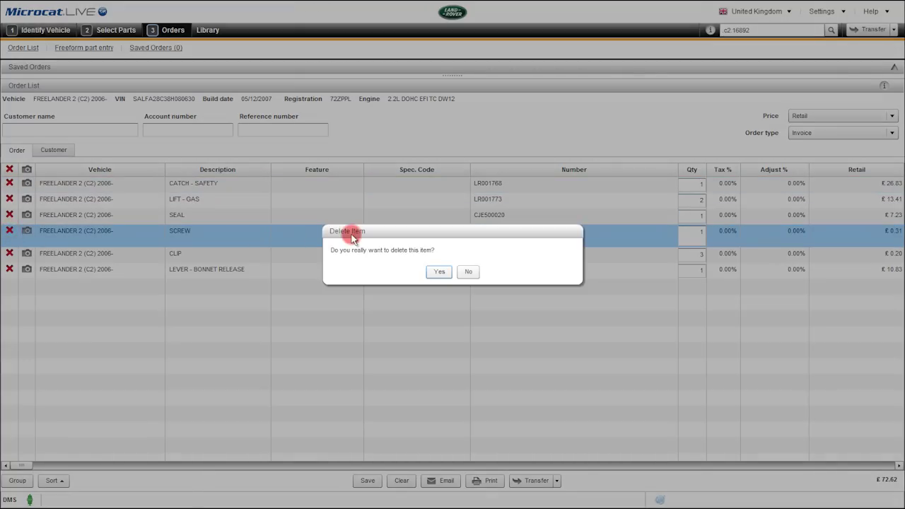
click(441, 273)
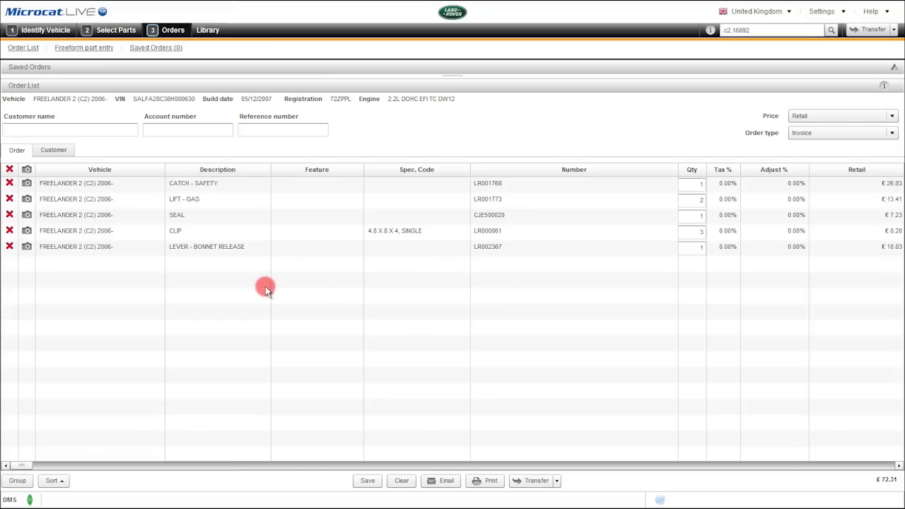
click(210, 250)
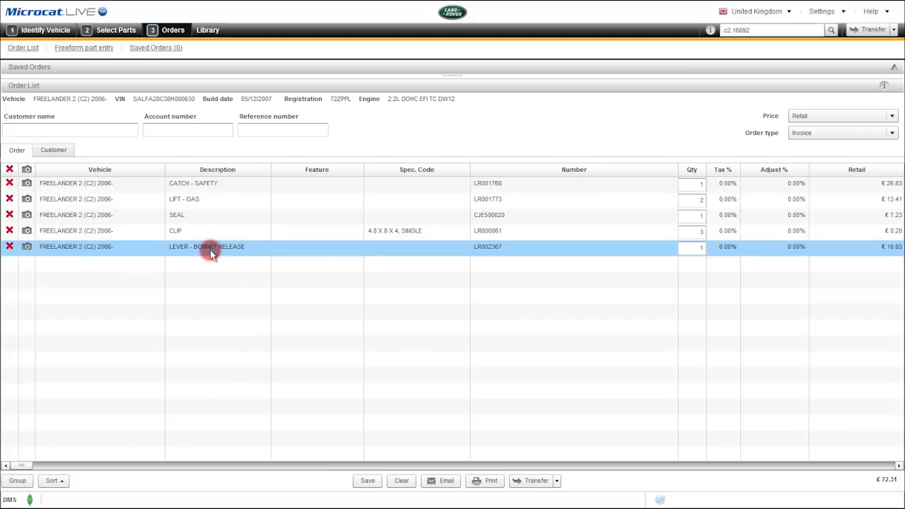
mouse_move(210, 250)
mouse_down()
mouse_move(208, 188)
mouse_move(215, 256)
mouse_up()
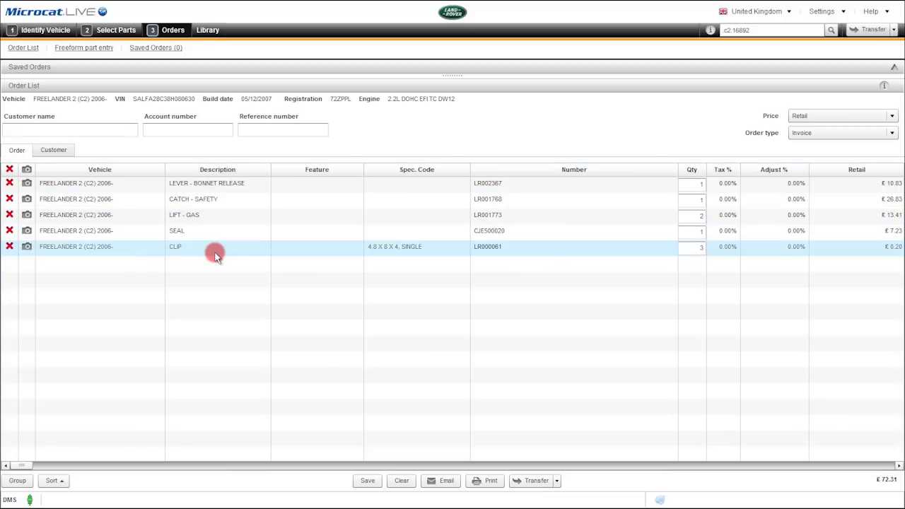
Try grouping the order lines by vehicle and reversing their sort order, restoring the previous arrangement each time
click(17, 482)
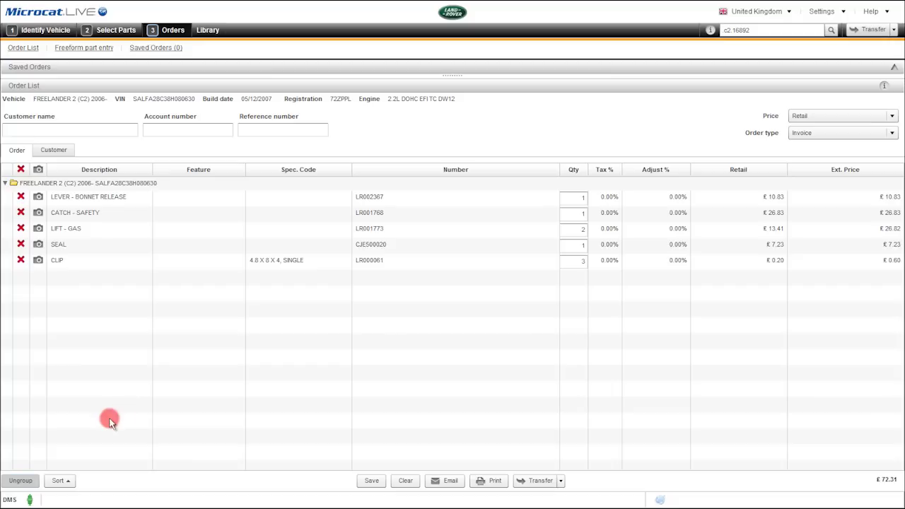
click(17, 480)
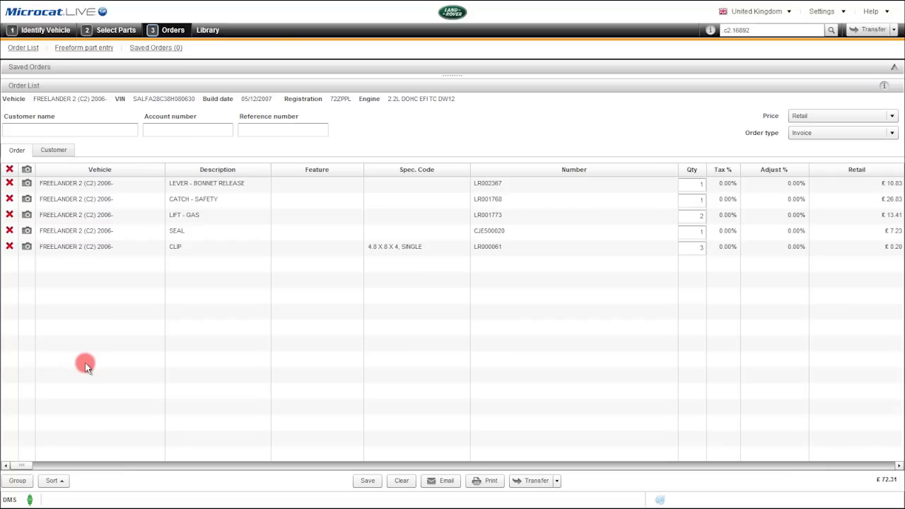
click(54, 480)
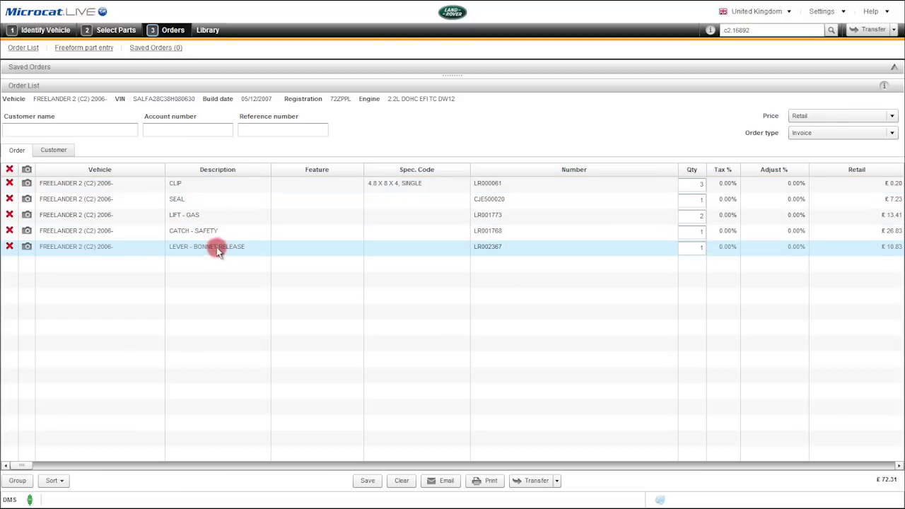
click(55, 480)
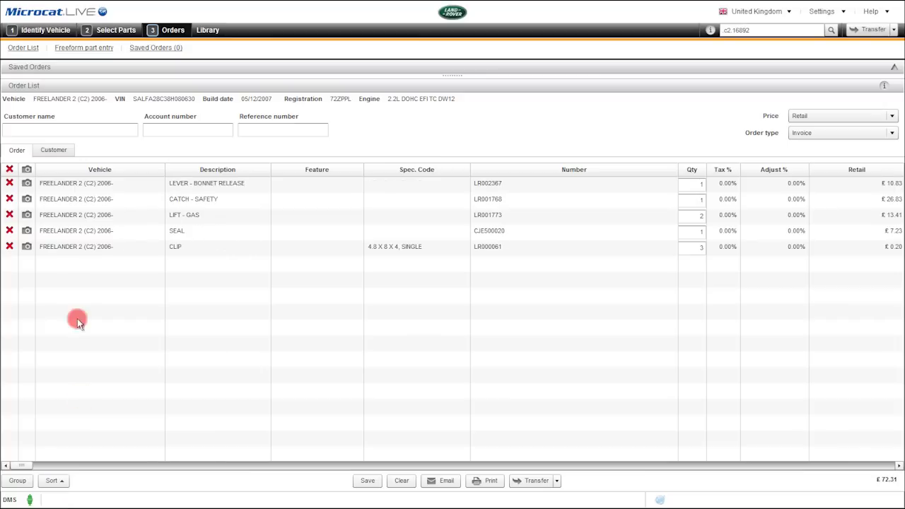
Fill in the customer name, account number and reference number for the order
click(76, 133)
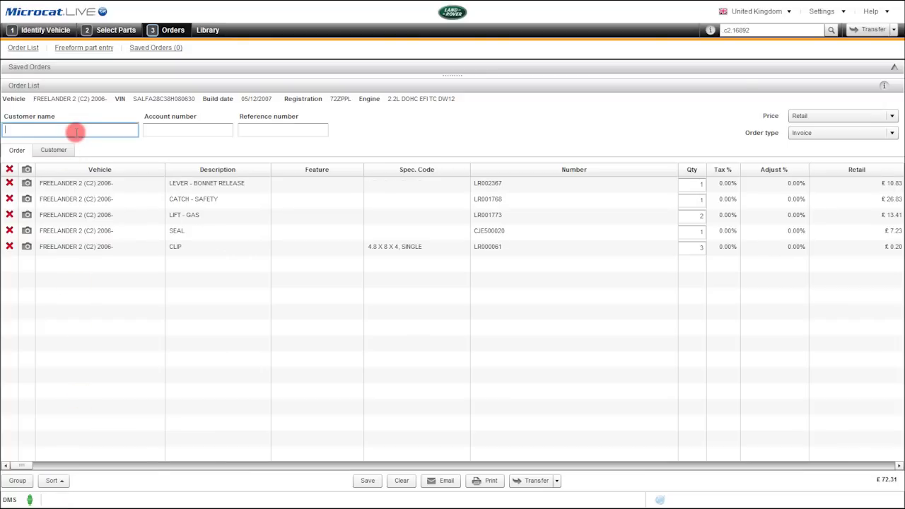
text(Gary)
click(166, 129)
text(12345)
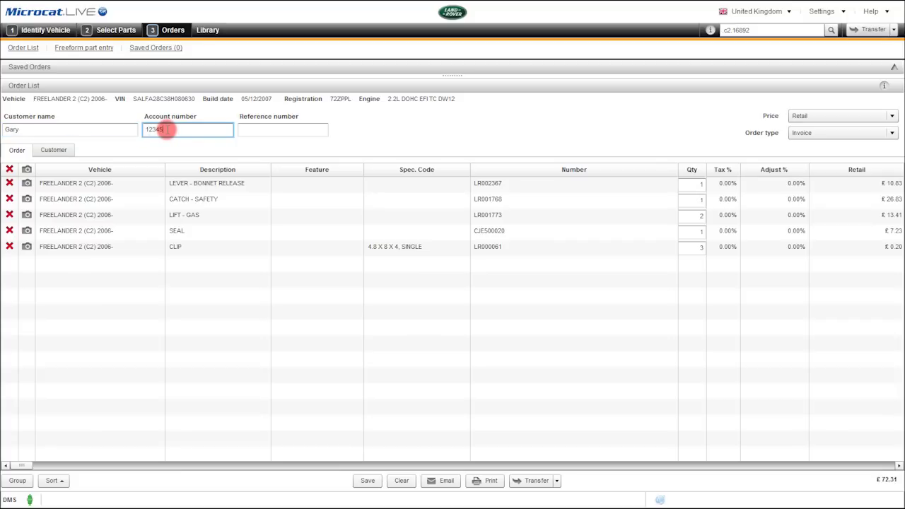
click(260, 129)
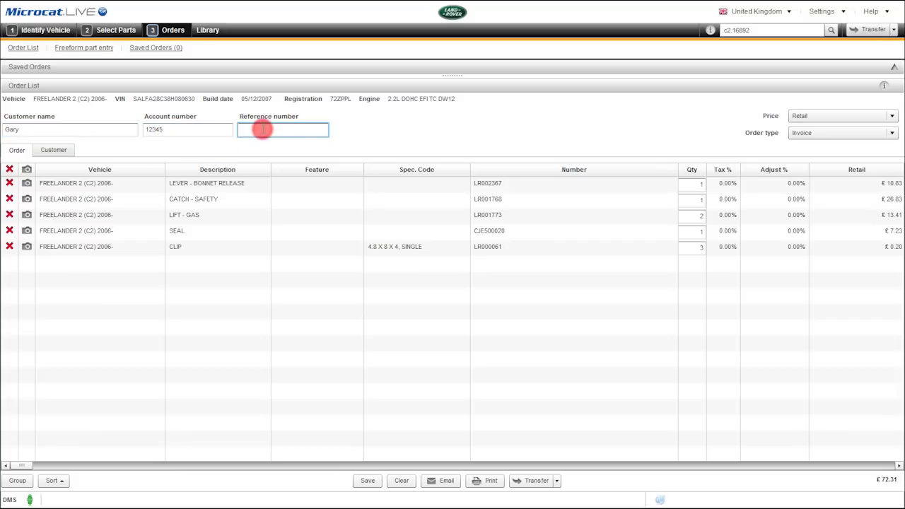
text(98)
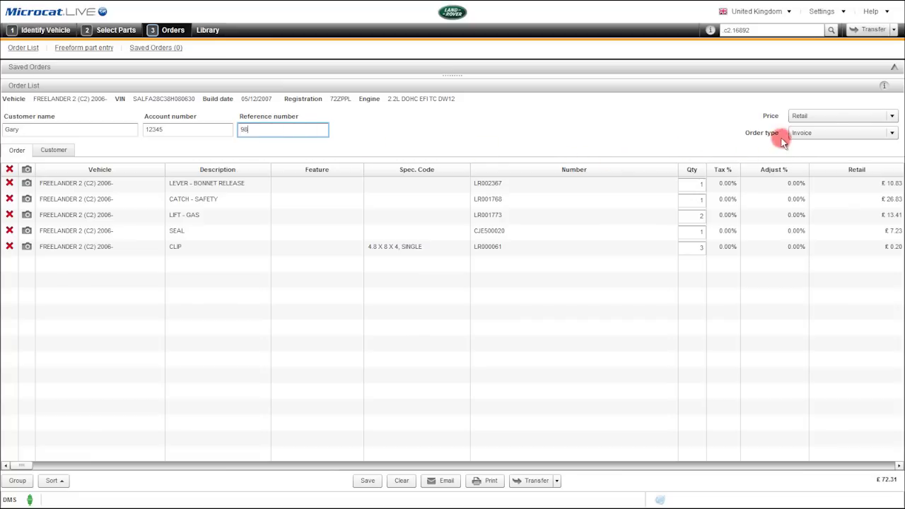
Keep the order's price on Retail and set its order type to Quotation
click(892, 116)
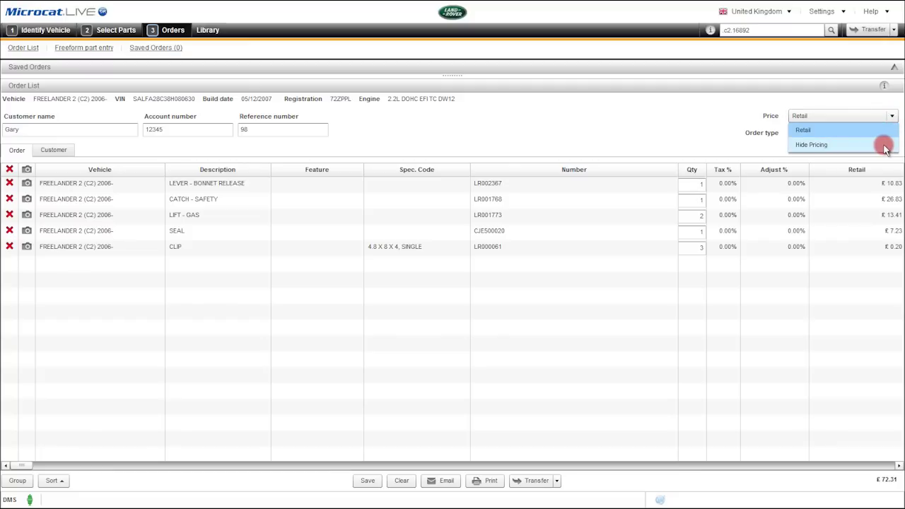
click(851, 130)
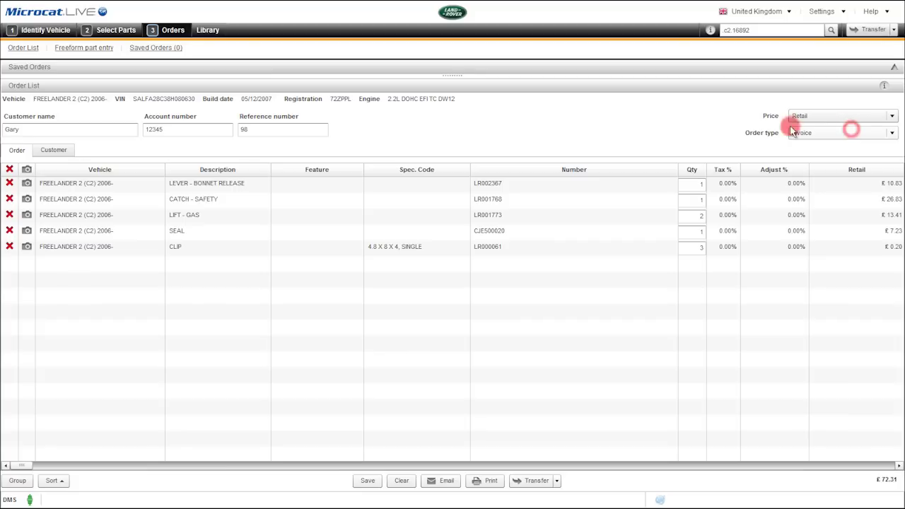
click(892, 133)
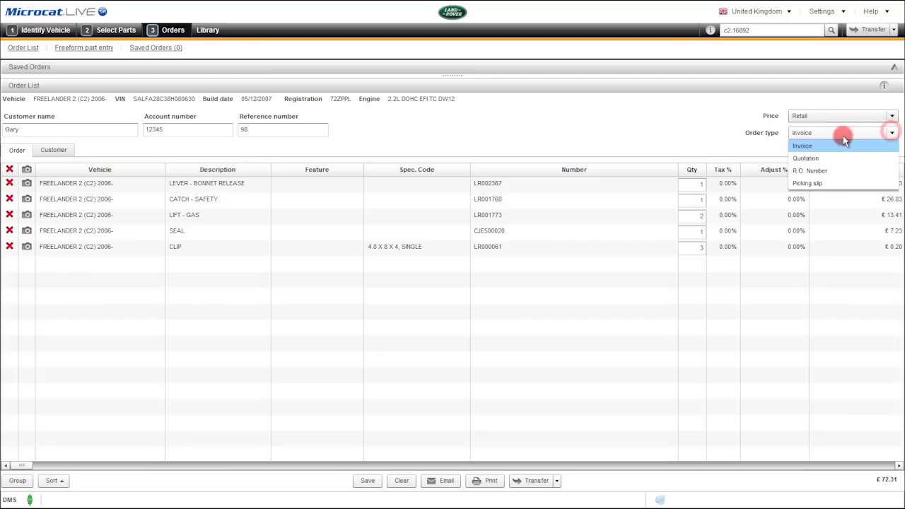
click(834, 158)
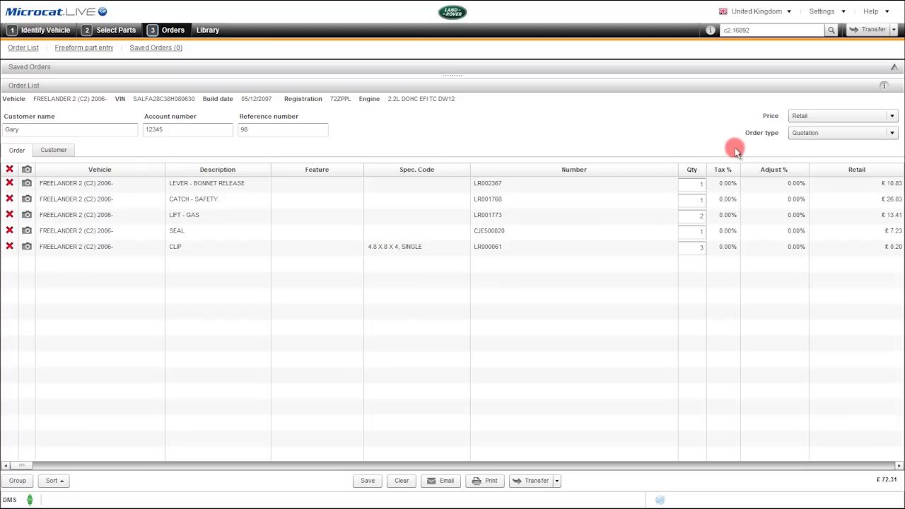
Order freeform part 579669986 with price £80.00 and description "Jacket", and delete that line from the order again
click(97, 51)
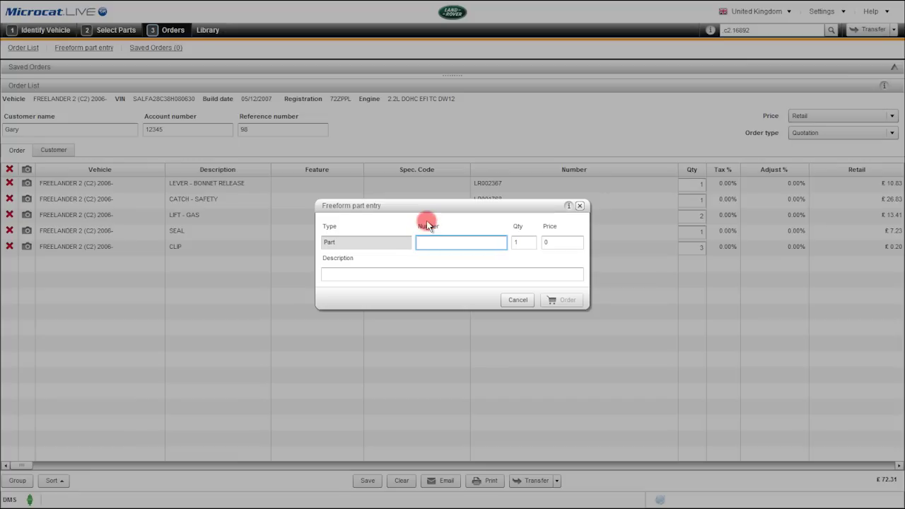
text(579669986)
double_click(549, 243)
text(8)
click(463, 271)
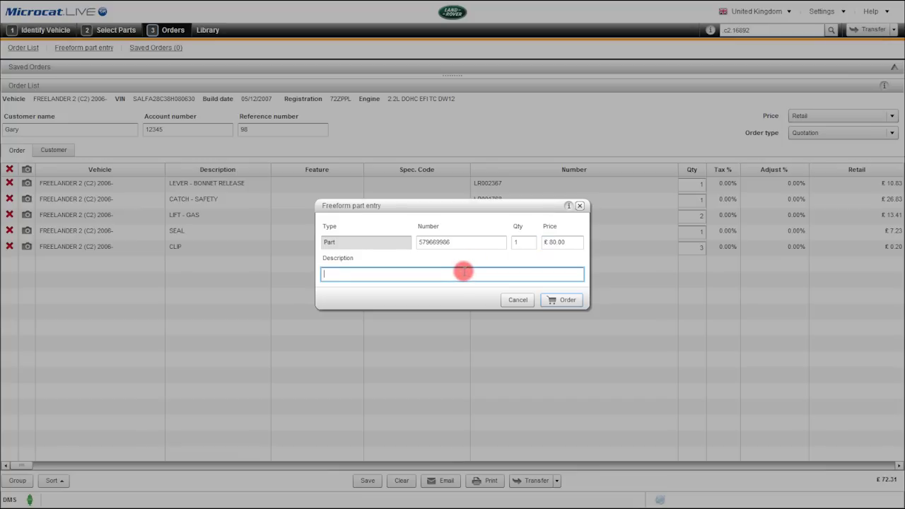
text(Jacket)
click(573, 300)
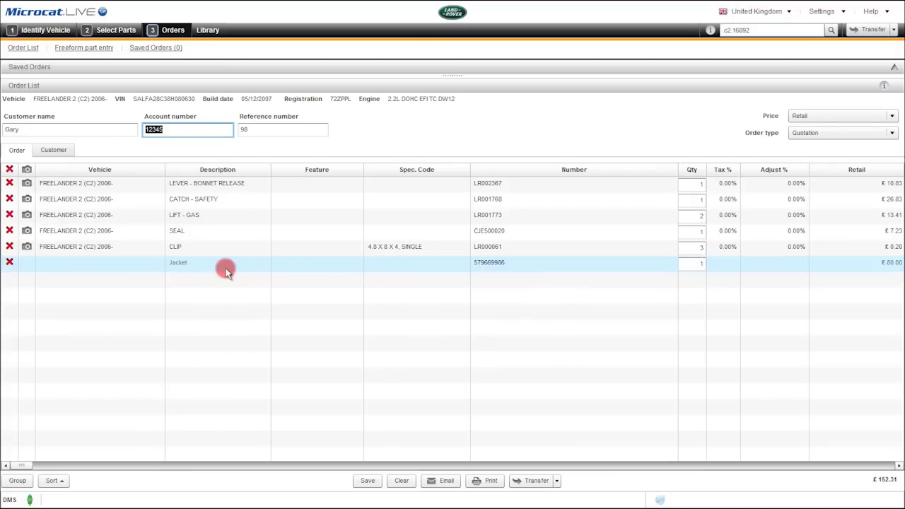
click(10, 263)
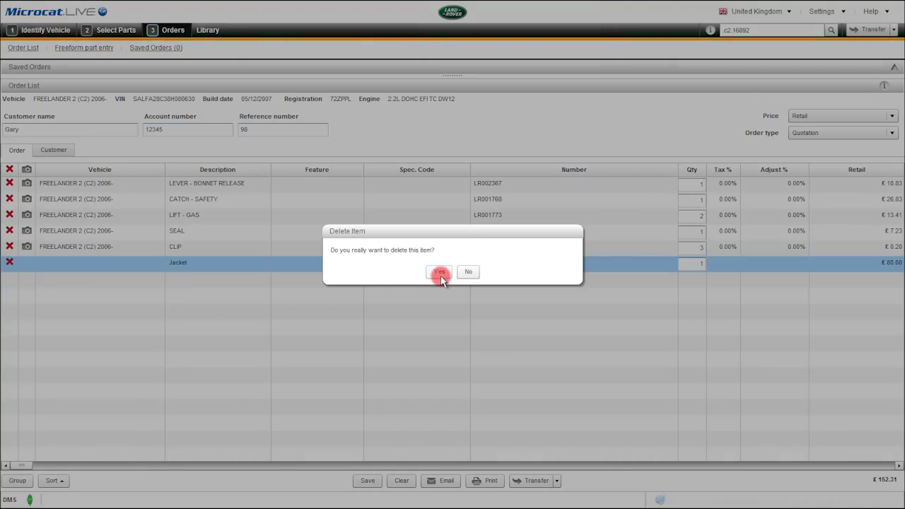
click(441, 276)
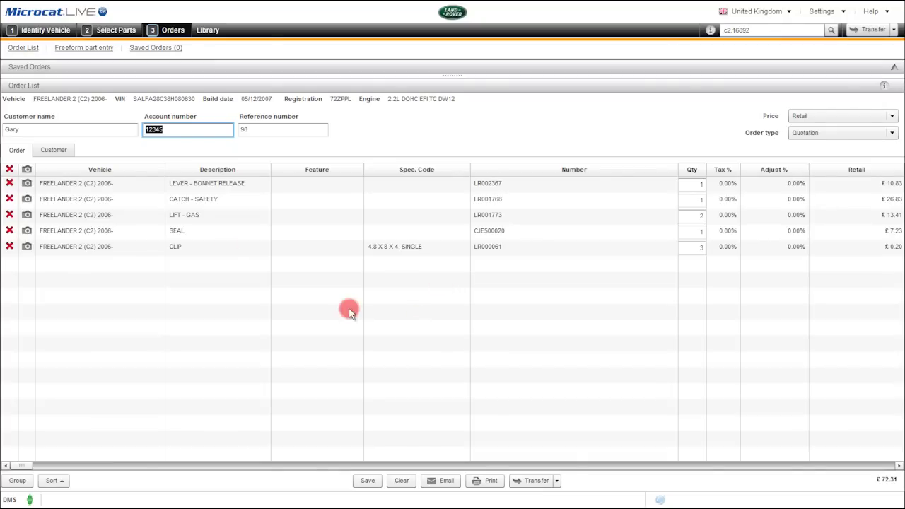
Look over the order's customer and shipping address fields and return to the order lines
click(54, 152)
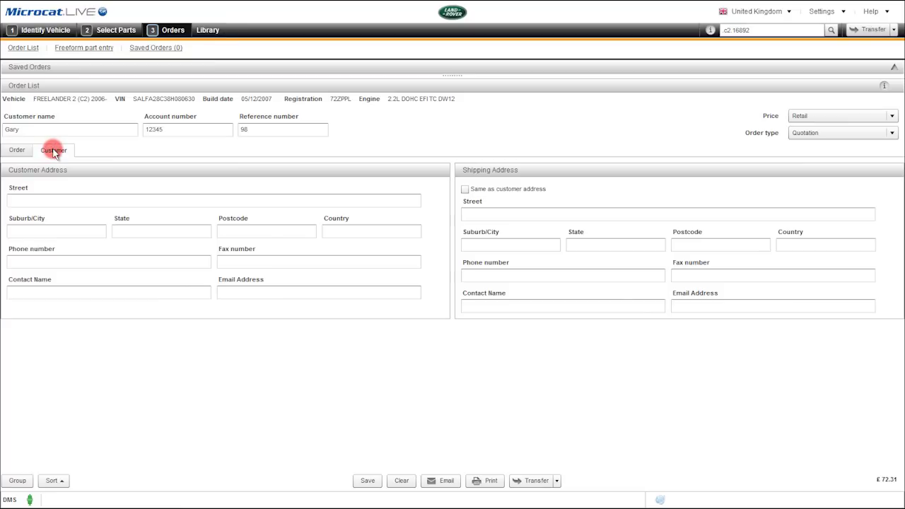
click(89, 198)
click(224, 265)
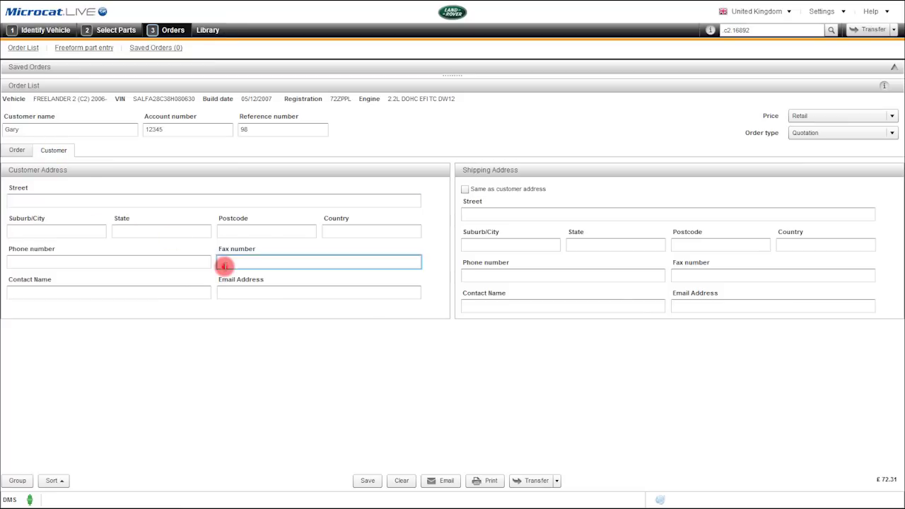
click(233, 290)
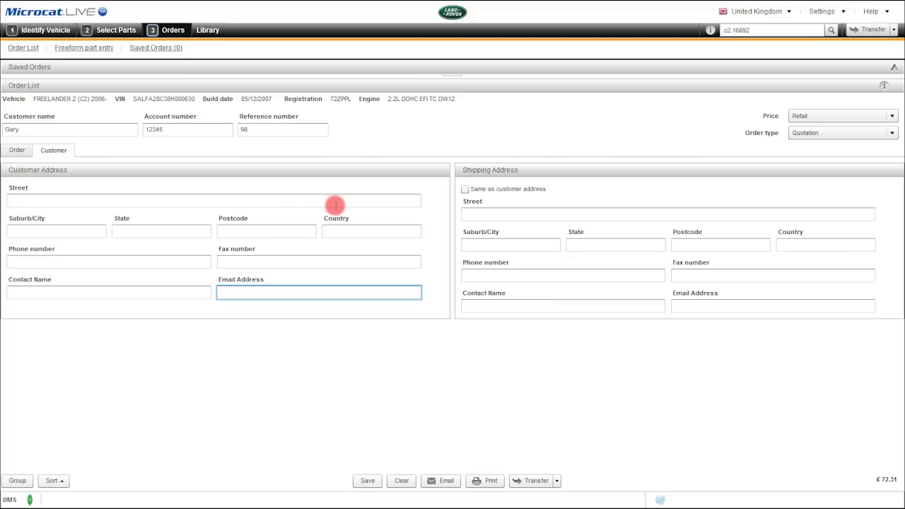
click(18, 152)
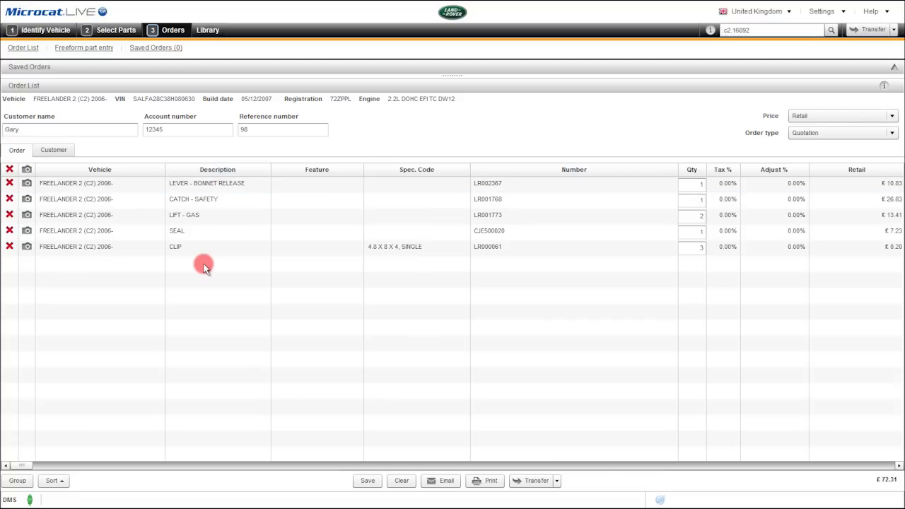
Save the order and load it back into the order list from the saved orders
click(368, 482)
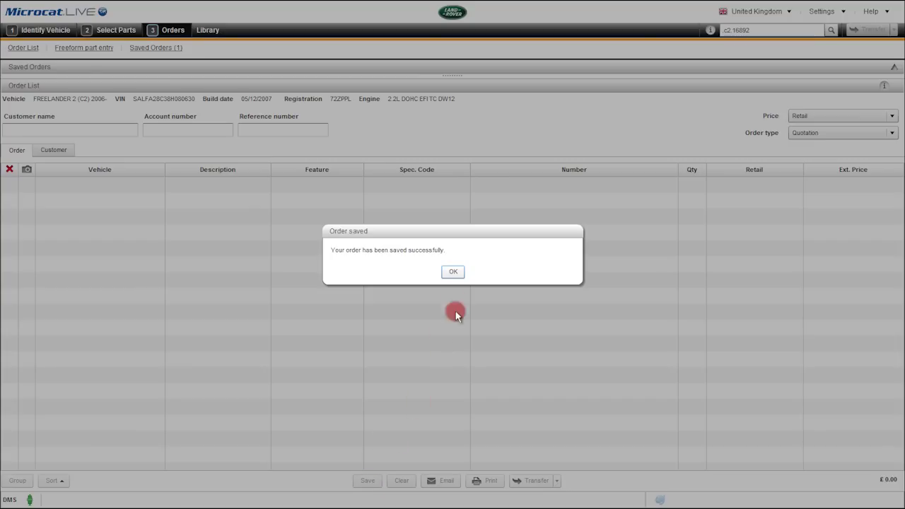
click(453, 273)
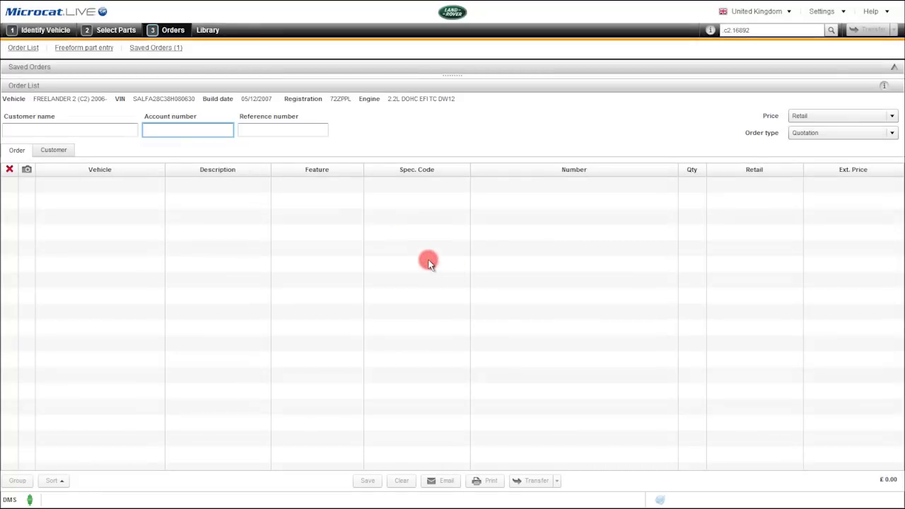
click(151, 50)
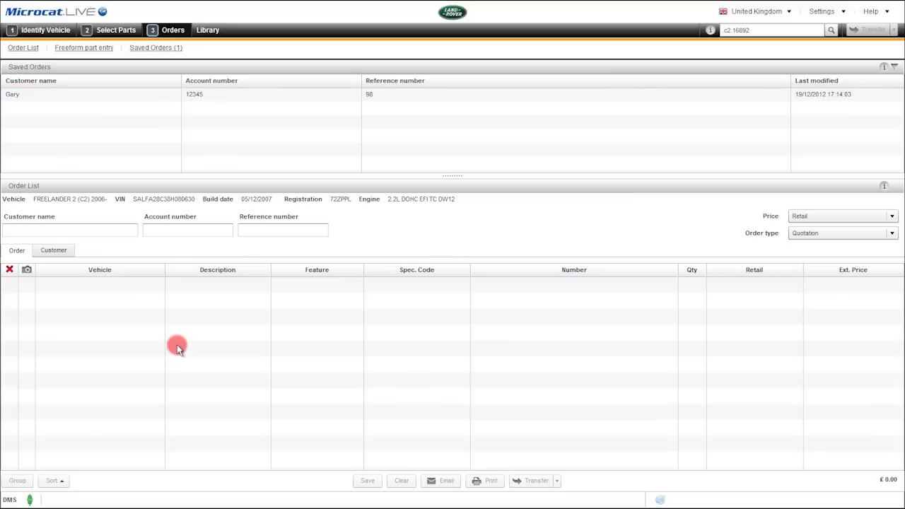
double_click(77, 99)
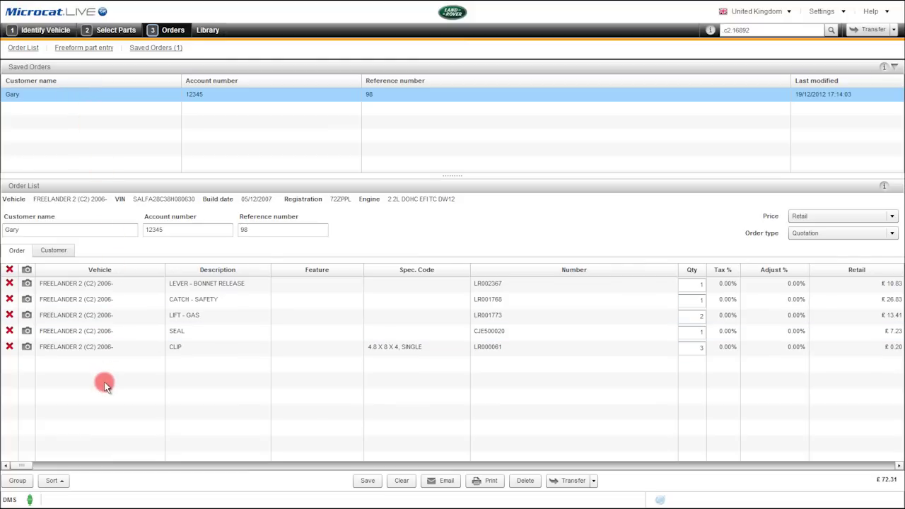
click(894, 66)
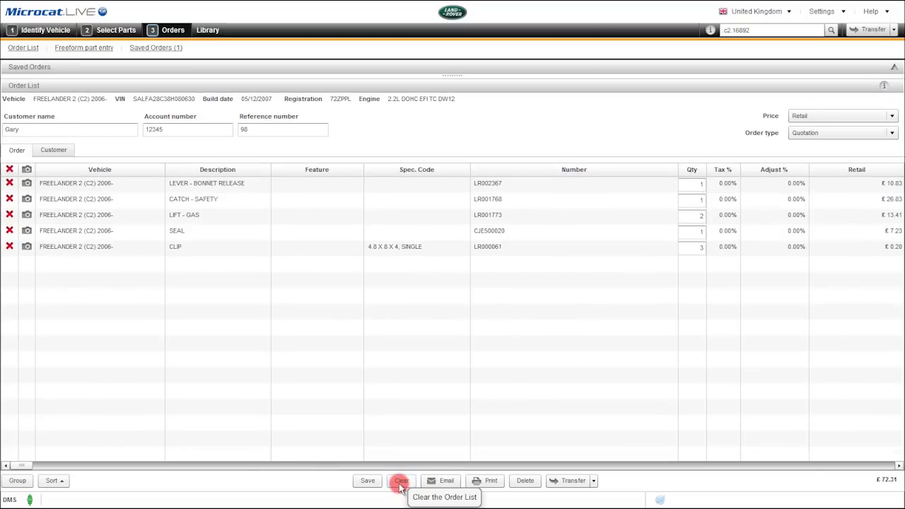
Clear all lines and customer details from the current order list
click(400, 485)
click(437, 273)
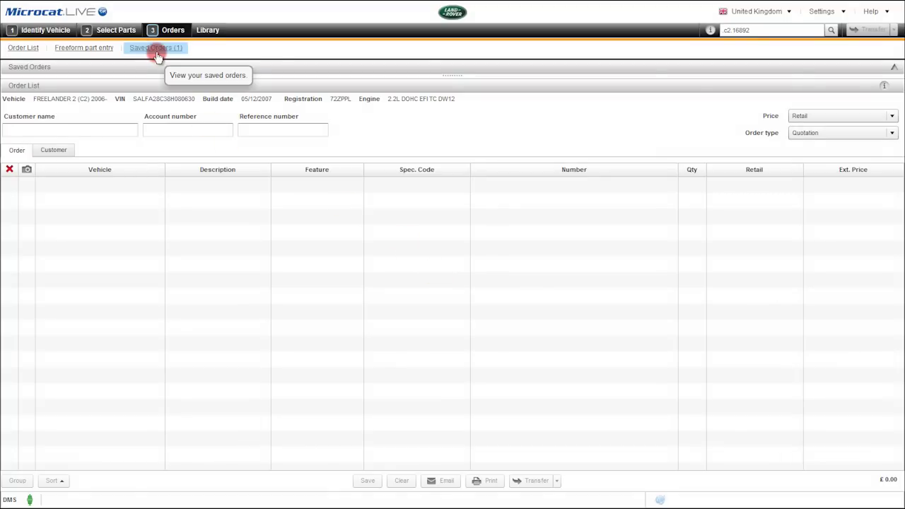
Load the saved order into the order list and collapse the saved orders section
click(157, 49)
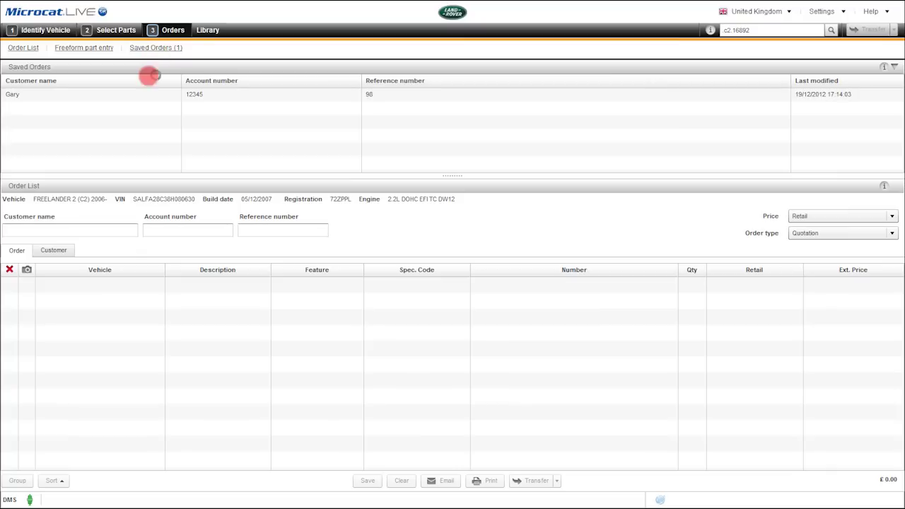
double_click(142, 93)
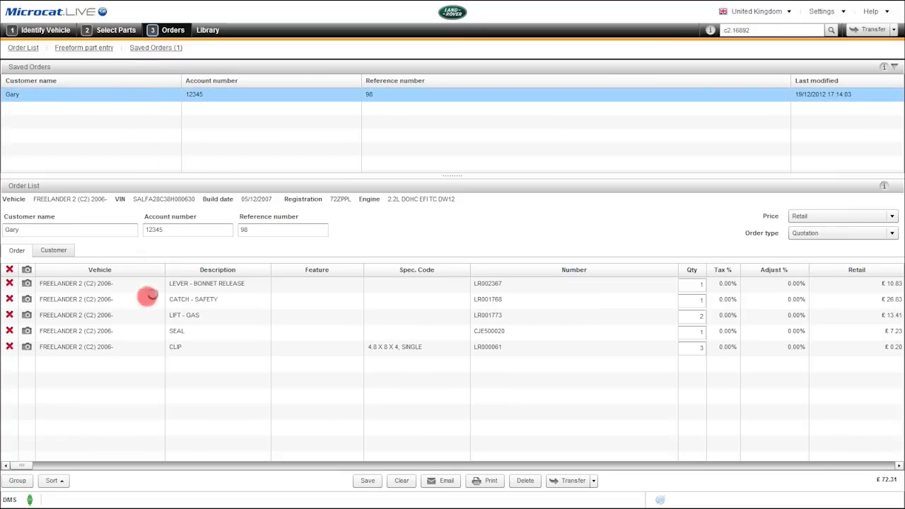
click(894, 68)
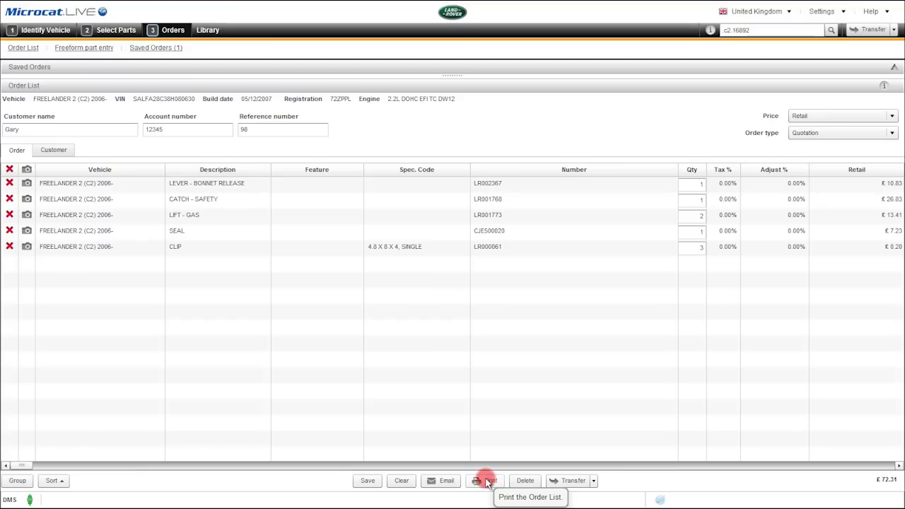
Check the transfer options for the loaded order and delete that saved order
click(594, 482)
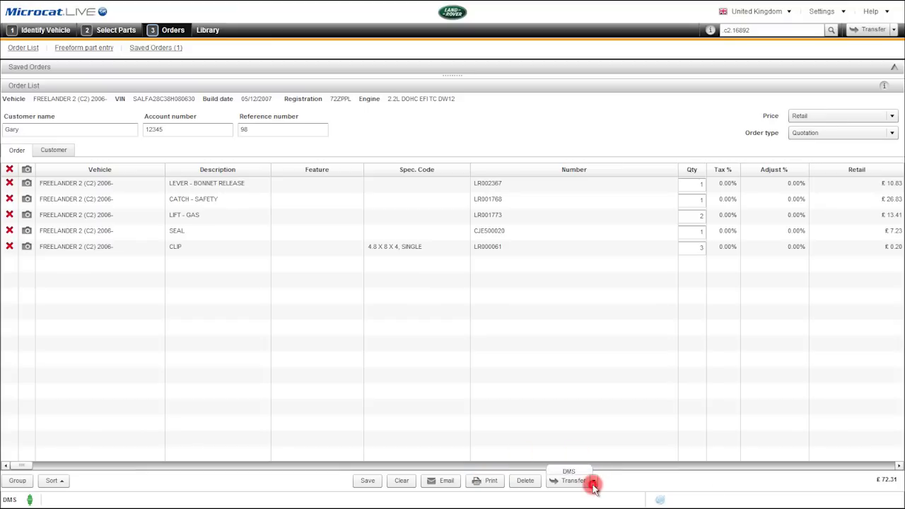
click(614, 448)
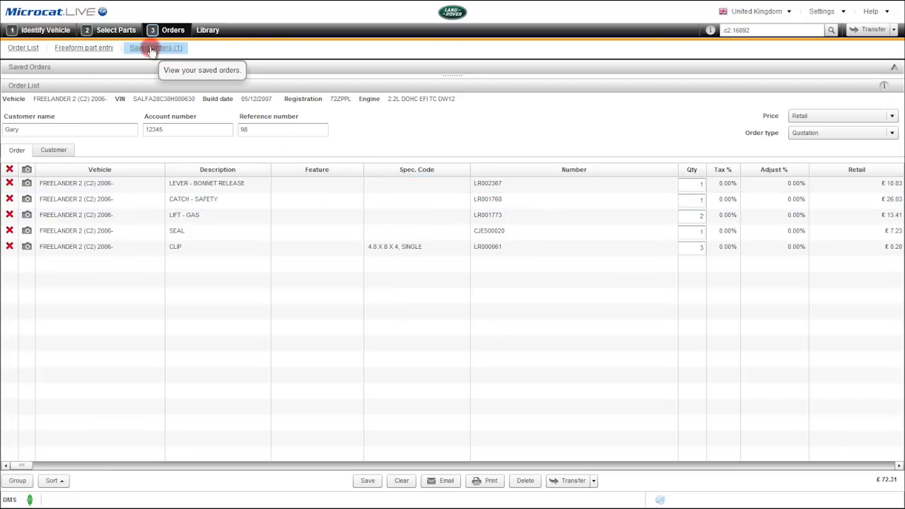
click(523, 484)
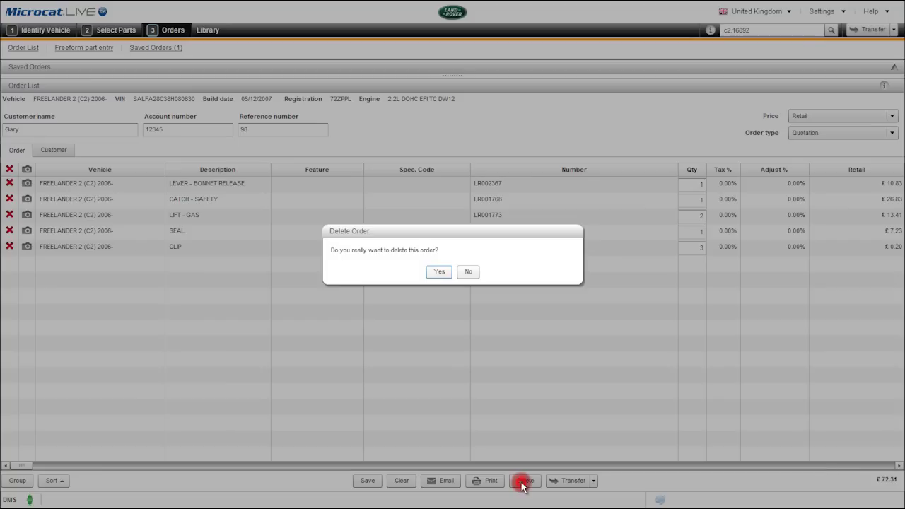
click(438, 272)
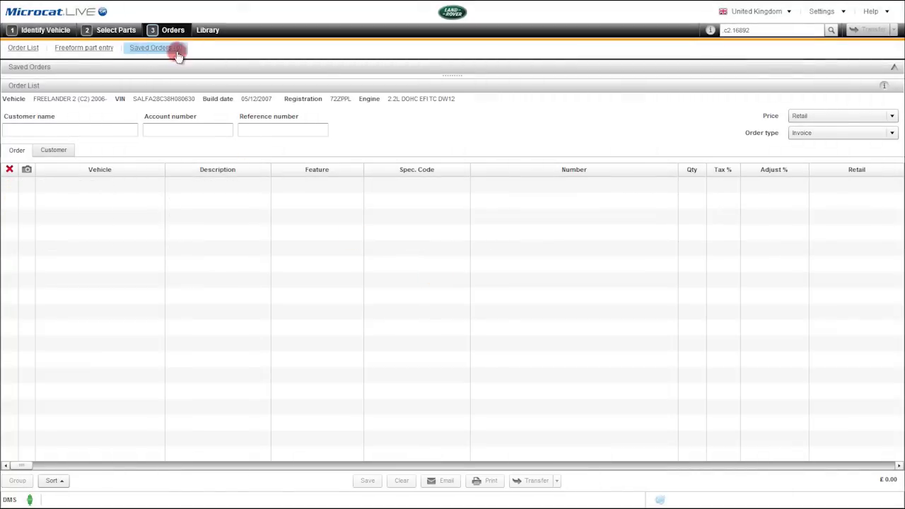
View the part data for callout 16892 in the hood illustration and close it again
click(126, 31)
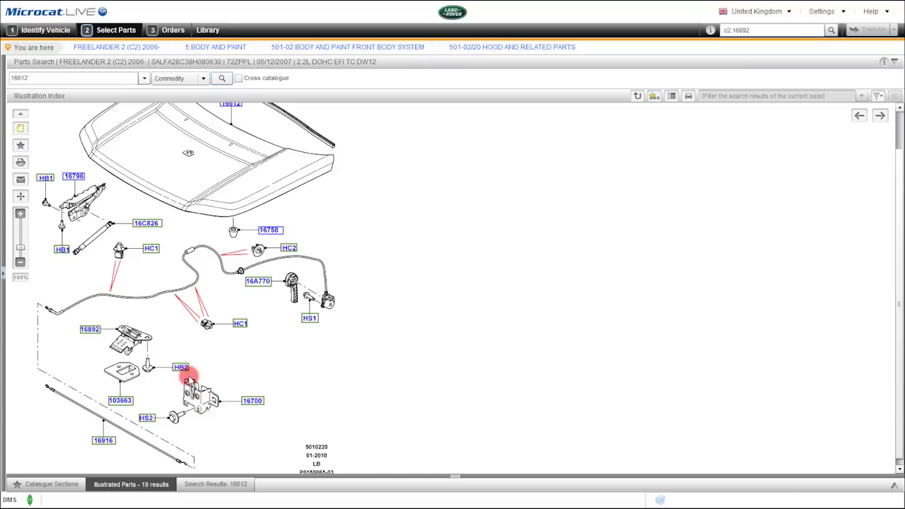
click(91, 330)
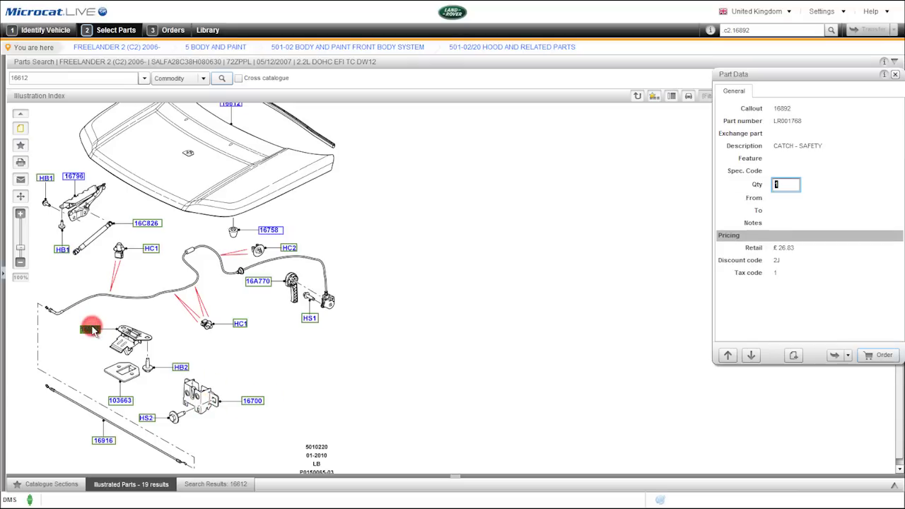
click(570, 270)
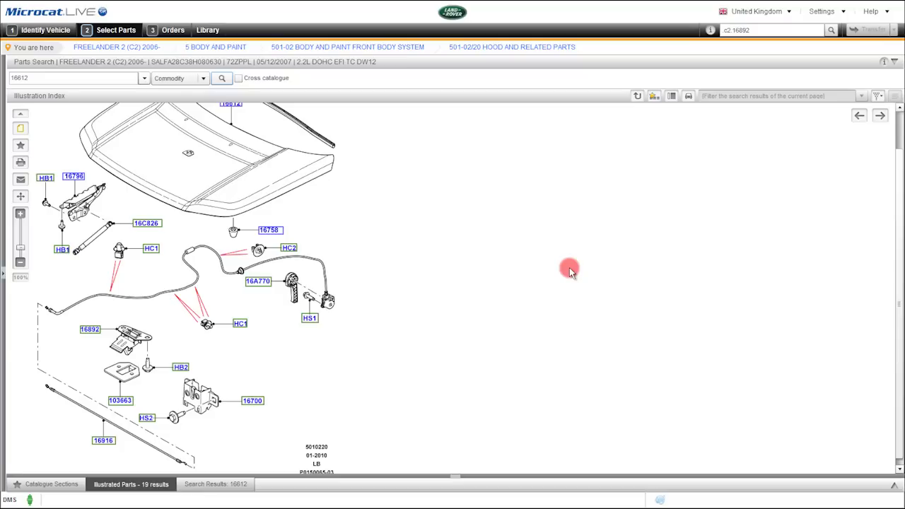
Browse the library document for FREELANDER (C1) 1996-2006 up to the USA and Mexico VIN code breakdown, and return to the parts illustration
click(208, 31)
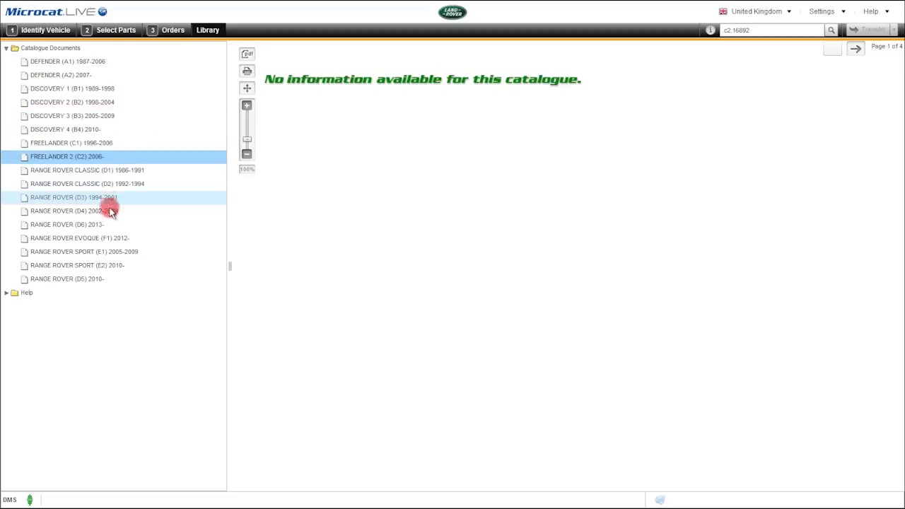
click(80, 144)
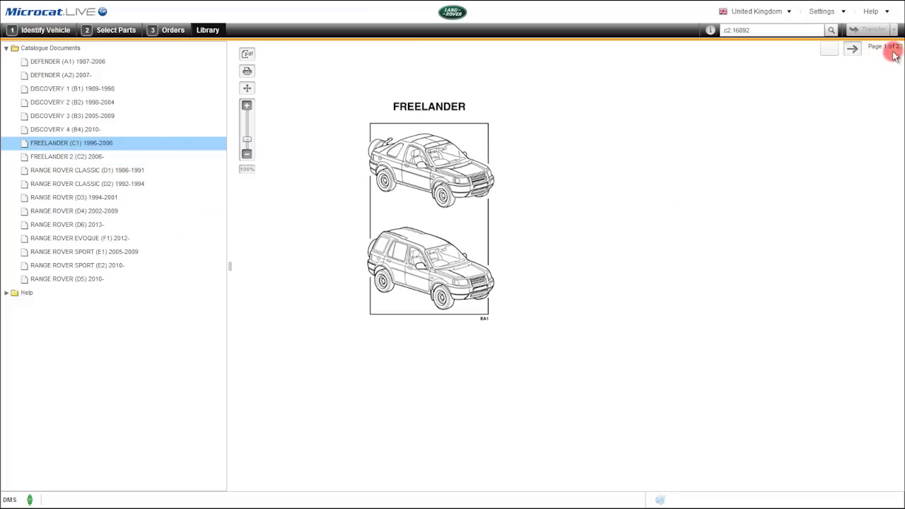
click(854, 49)
click(854, 51)
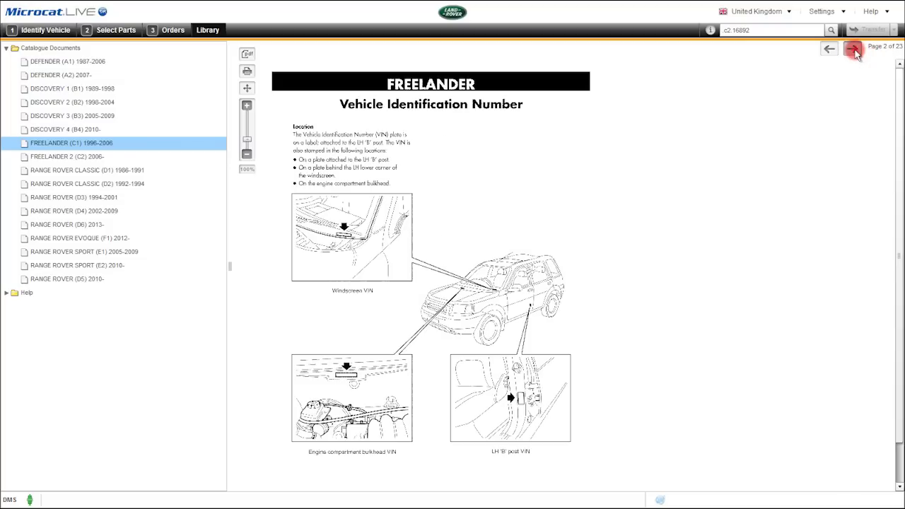
click(853, 51)
click(853, 51)
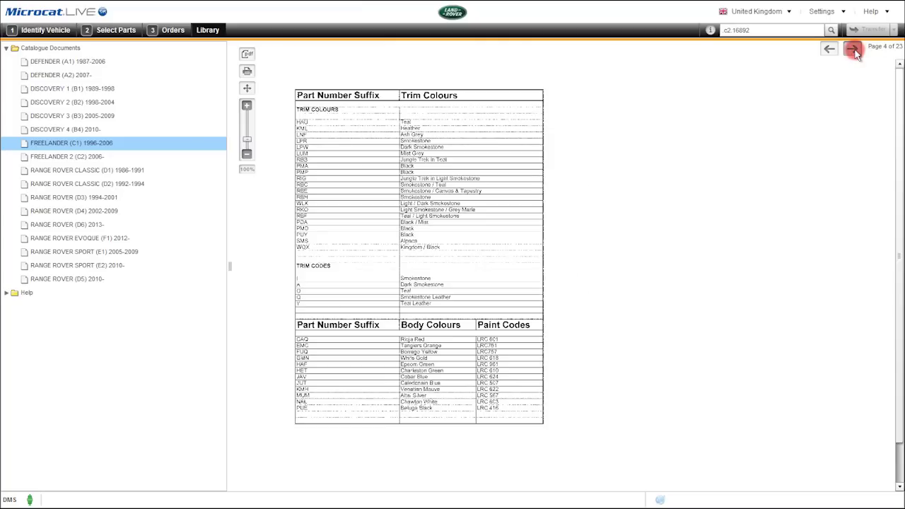
click(854, 51)
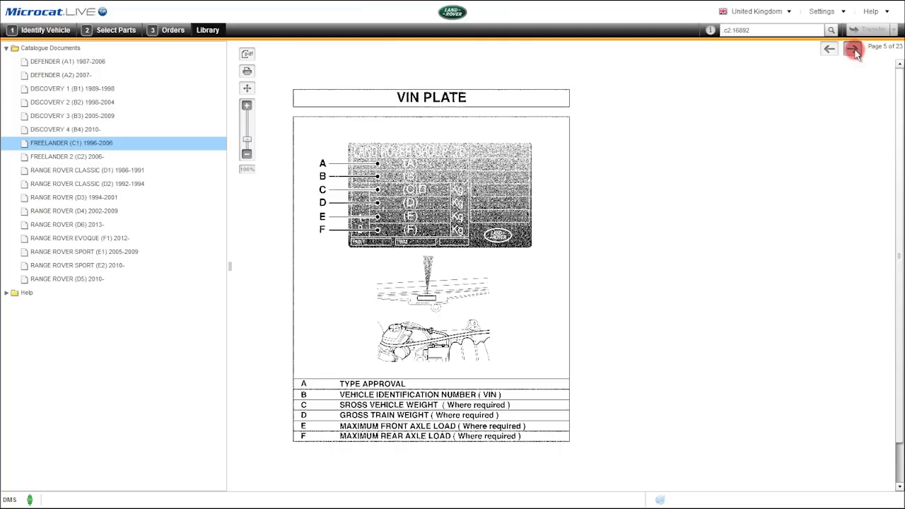
click(854, 51)
click(854, 51)
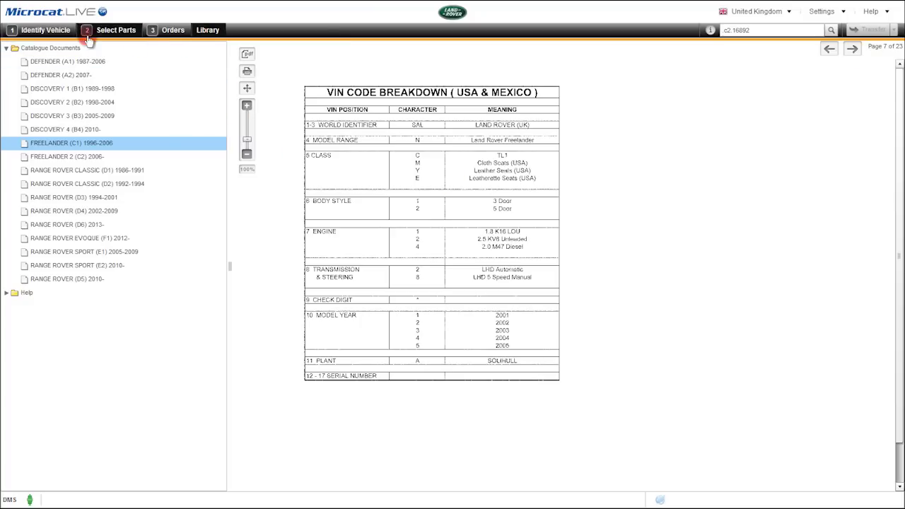
click(103, 33)
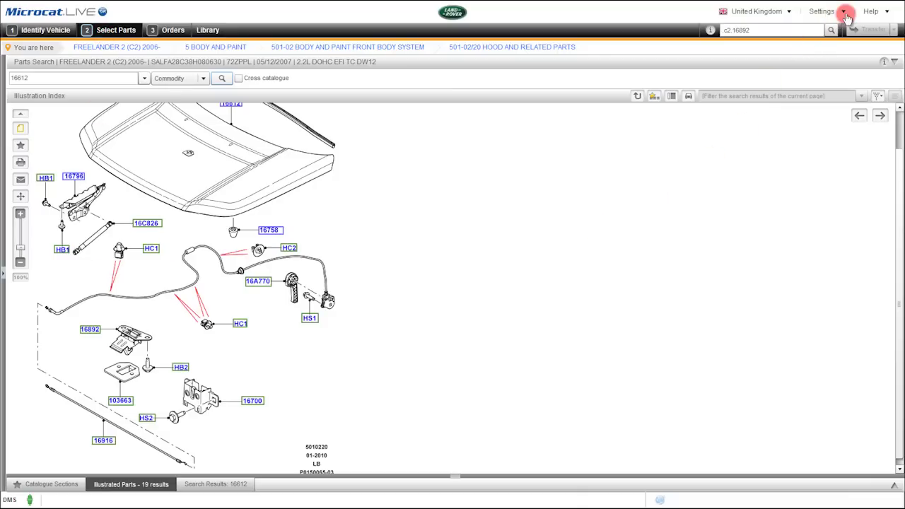
Review the general and personal settings, including the default search type options, and close the settings without changes
click(844, 12)
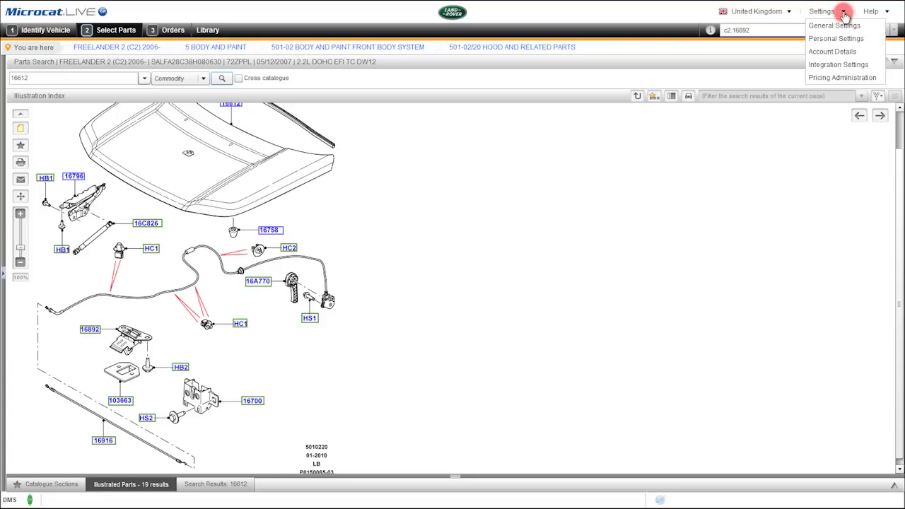
click(823, 28)
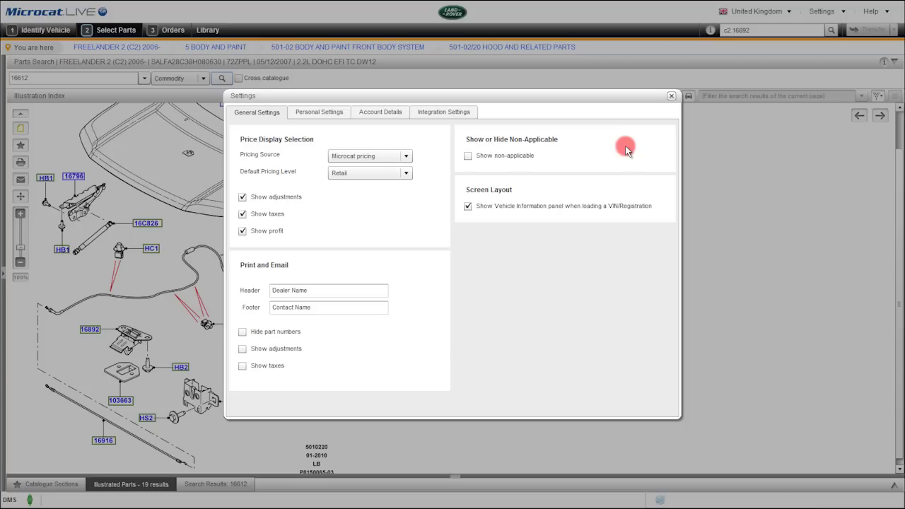
click(308, 113)
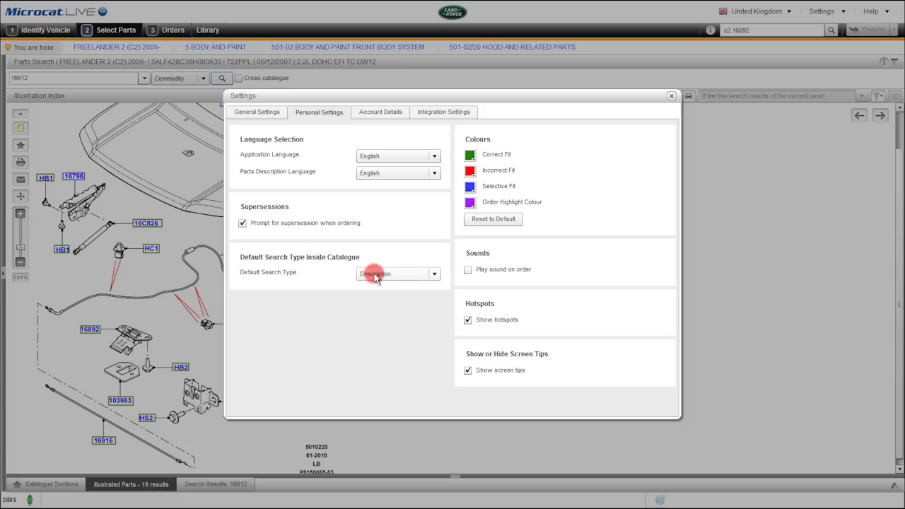
click(434, 274)
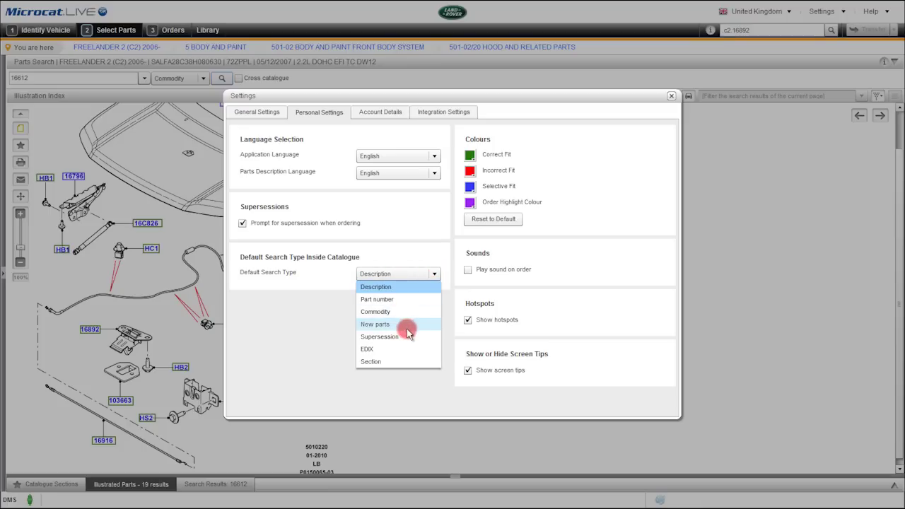
click(596, 204)
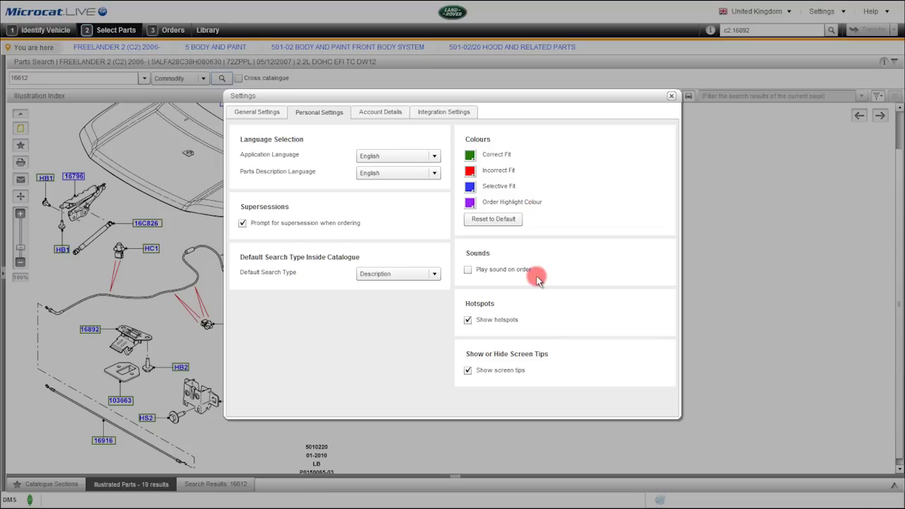
drag(591, 101, 782, 100)
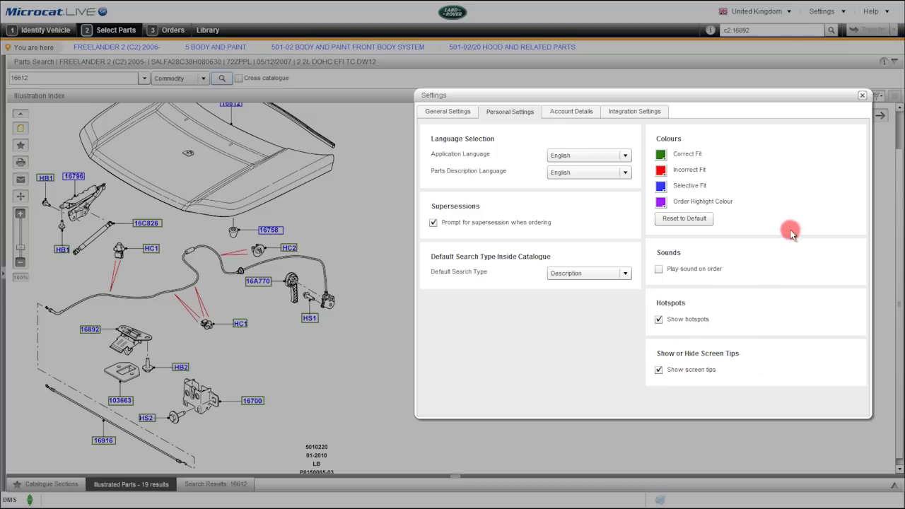
click(862, 97)
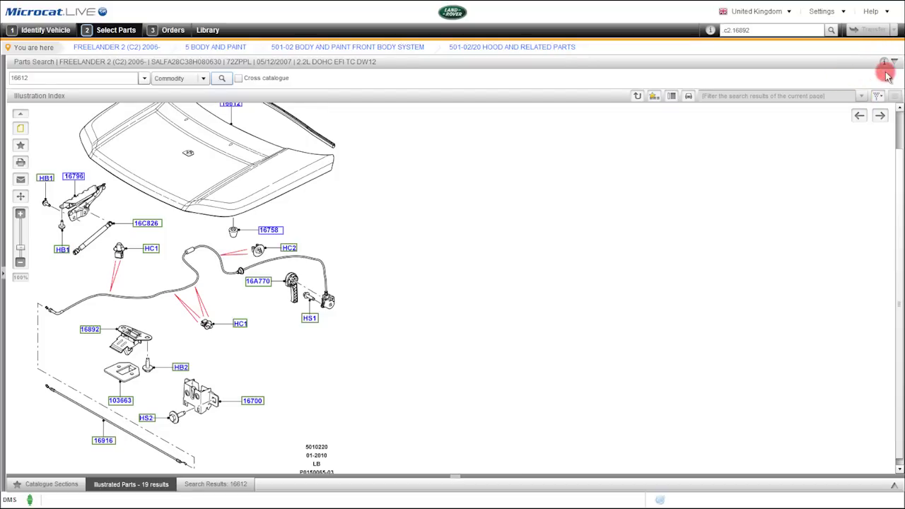
Read the Parts Search information tip and look over the available video tutorials in the help
mouse_move(886, 65)
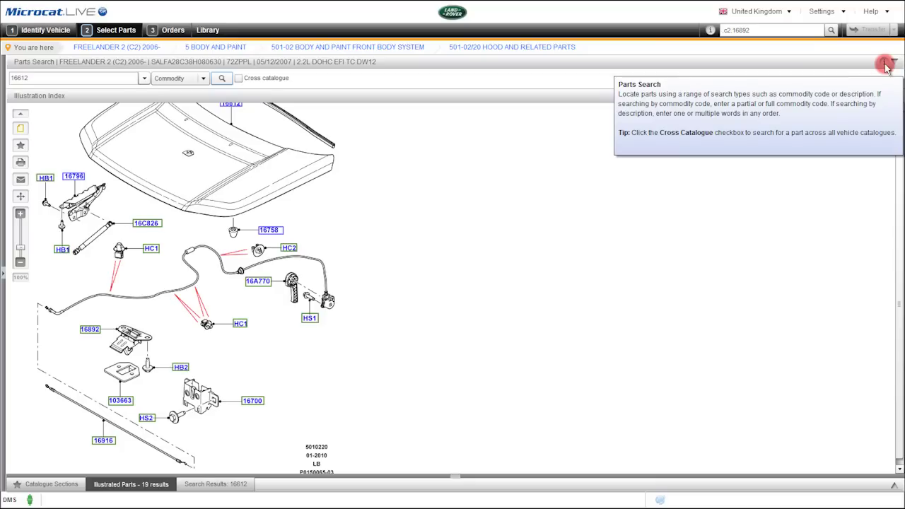
click(888, 65)
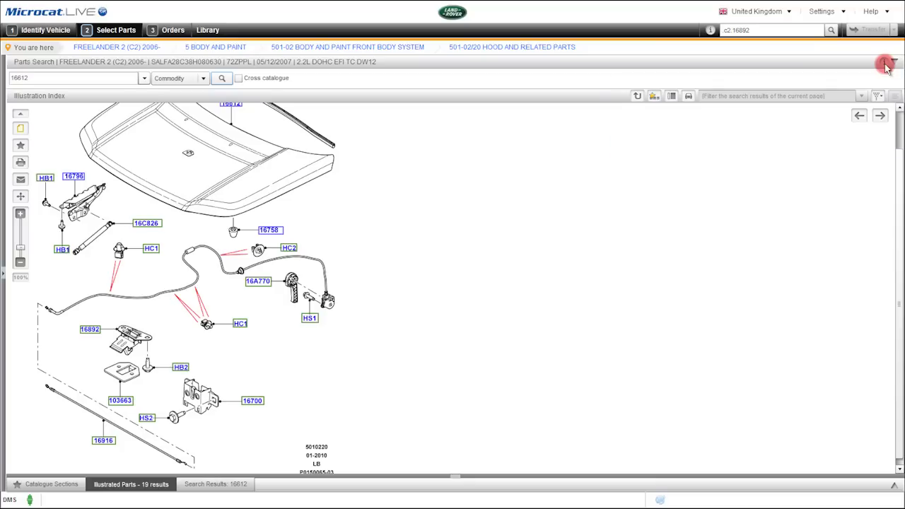
click(888, 13)
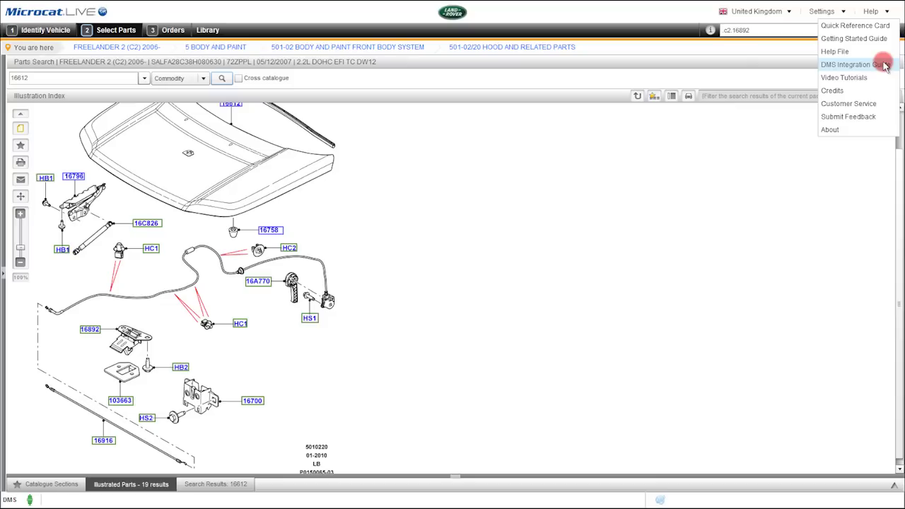
click(841, 78)
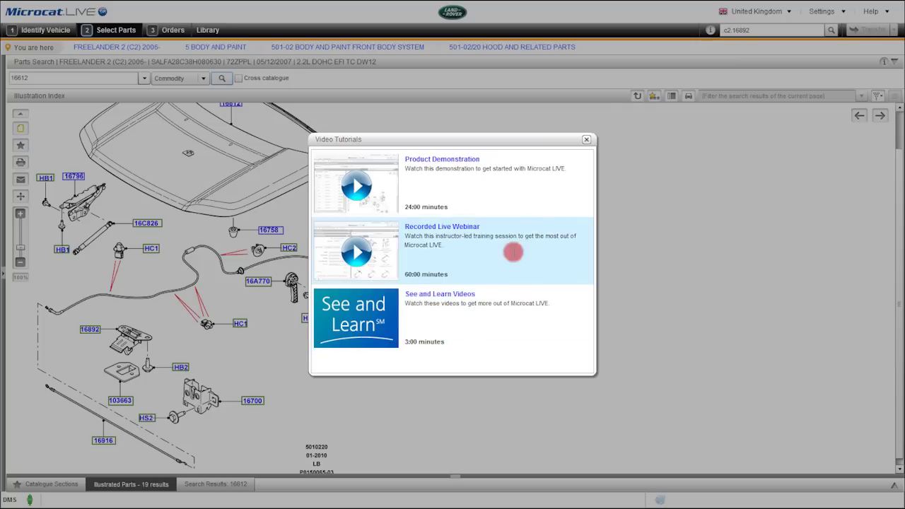
click(586, 139)
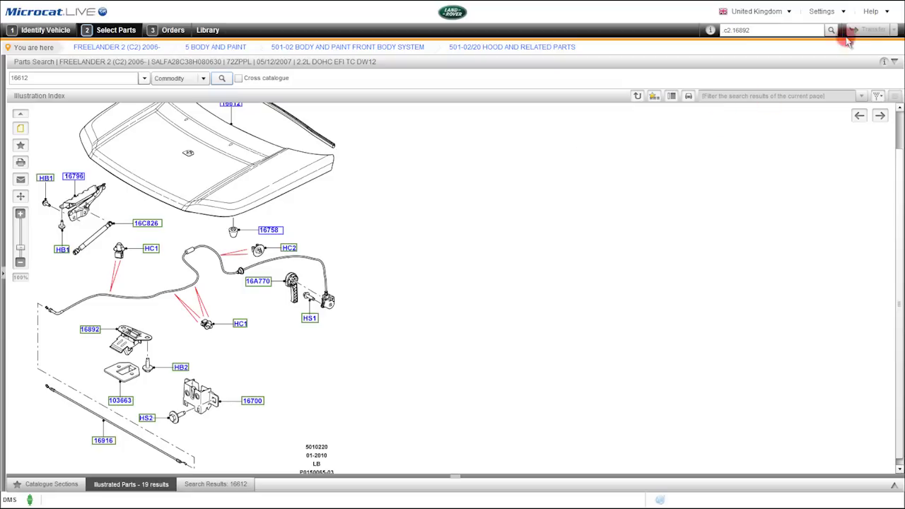
Start a feedback report for callout 16892 with issue type Incorrect description, and cancel it without sending
click(873, 12)
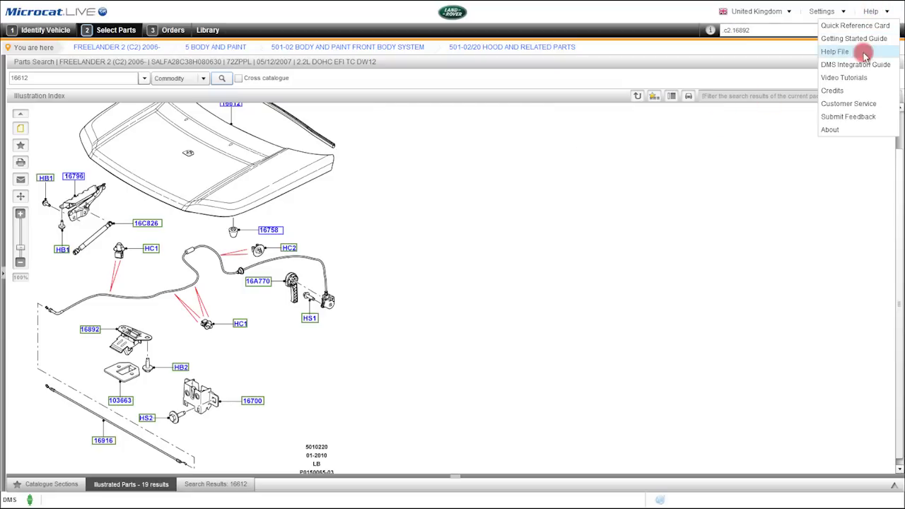
click(854, 116)
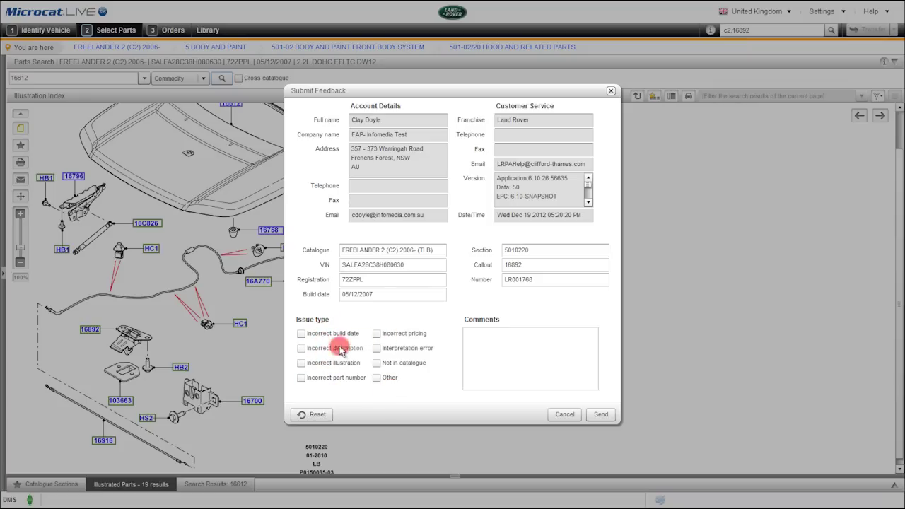
click(301, 348)
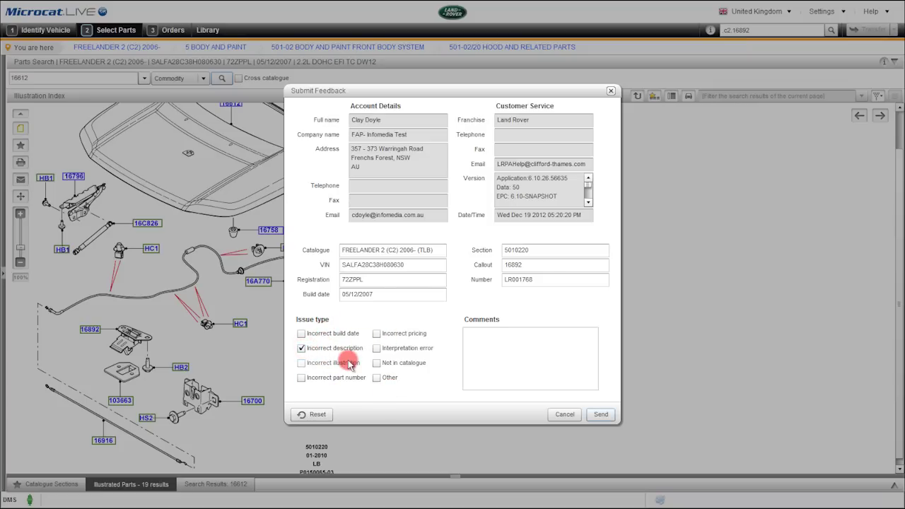
click(470, 331)
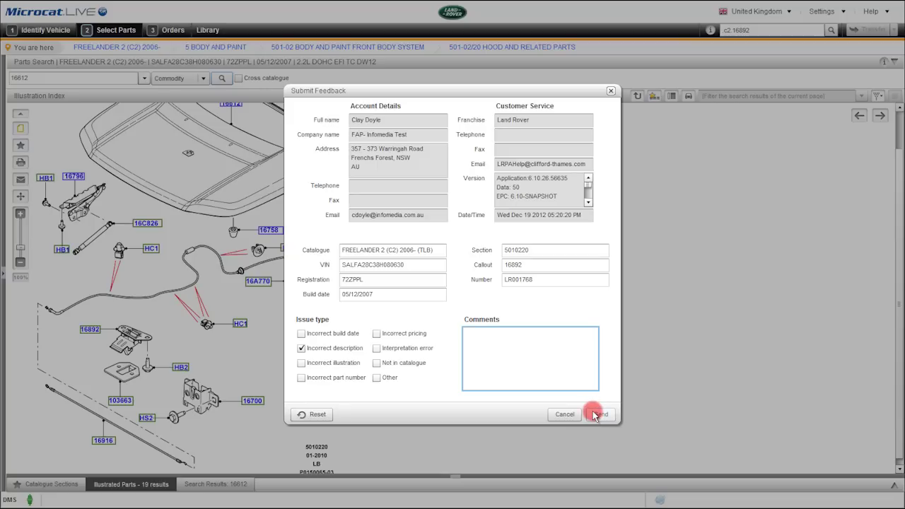
click(567, 414)
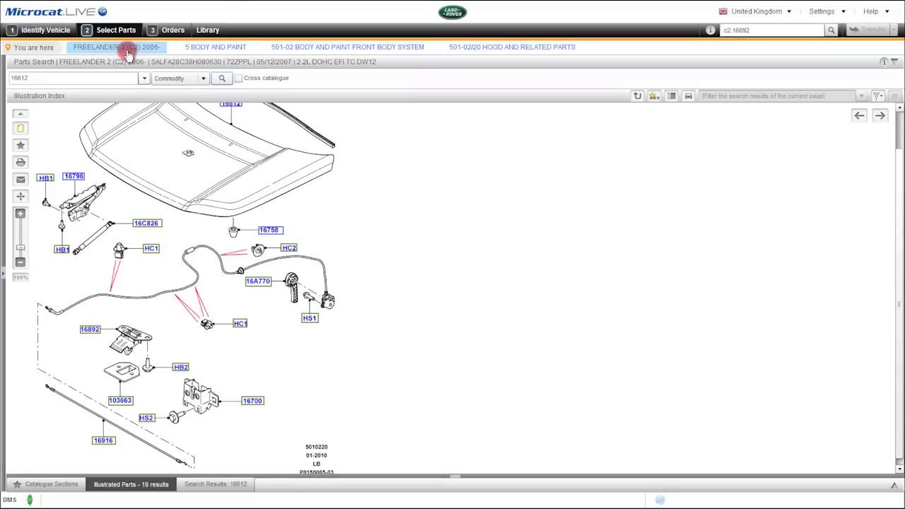
Return to vehicle identification, ready for a new vehicle search
click(51, 33)
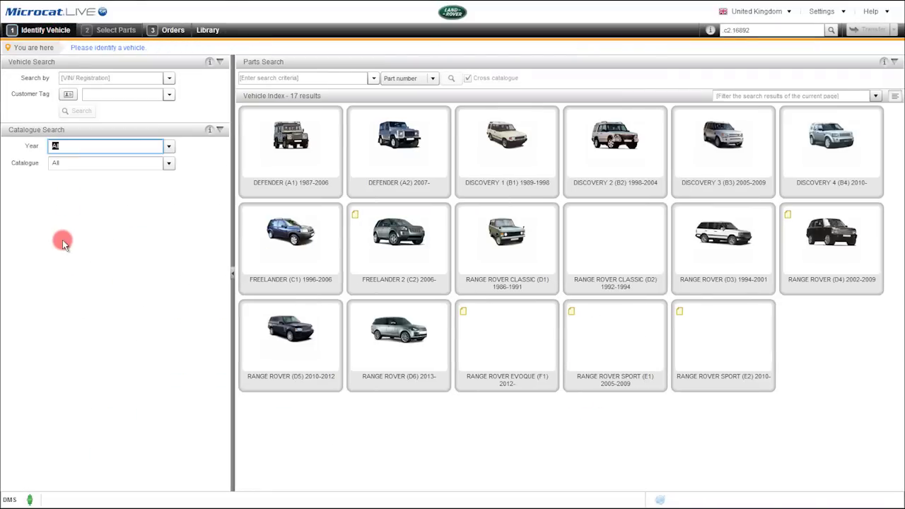